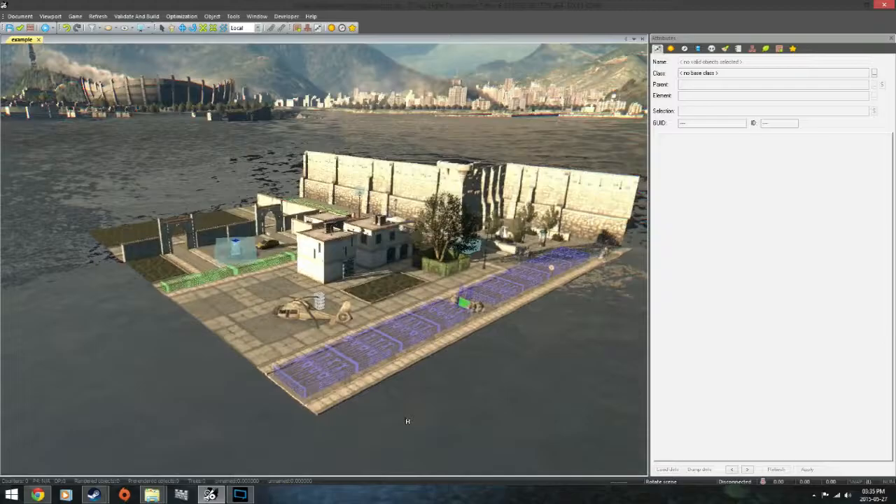
Select all objects in the level and add the house_0606_l1_a_2 group to the selection through the object list.
key("w")
right_click_drag(408, 421, 407, 421)
key("s")
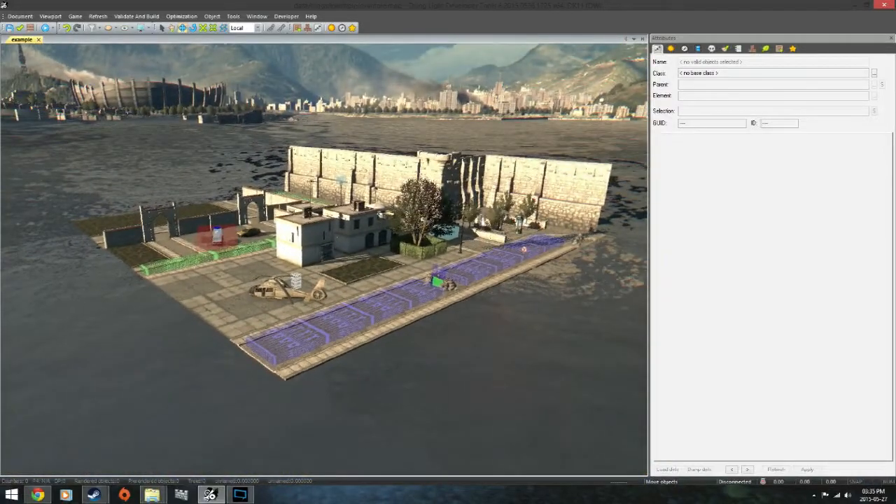
key("ctrl+a")
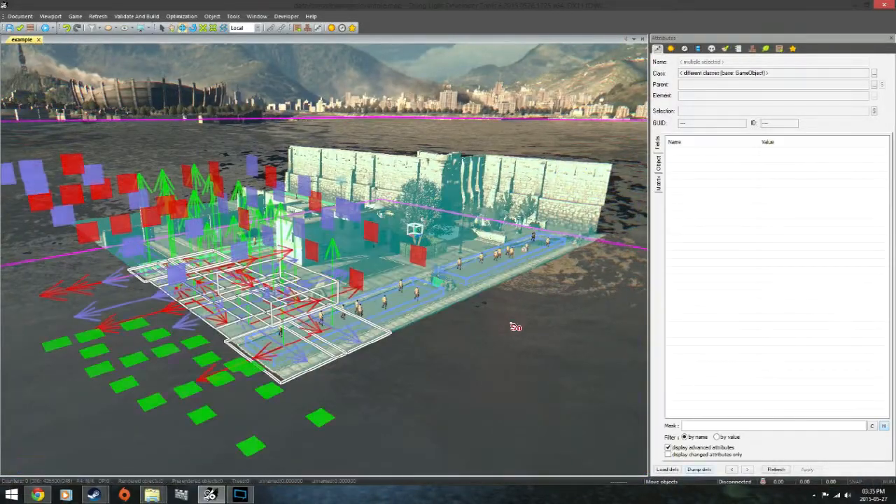
left_click(752, 48)
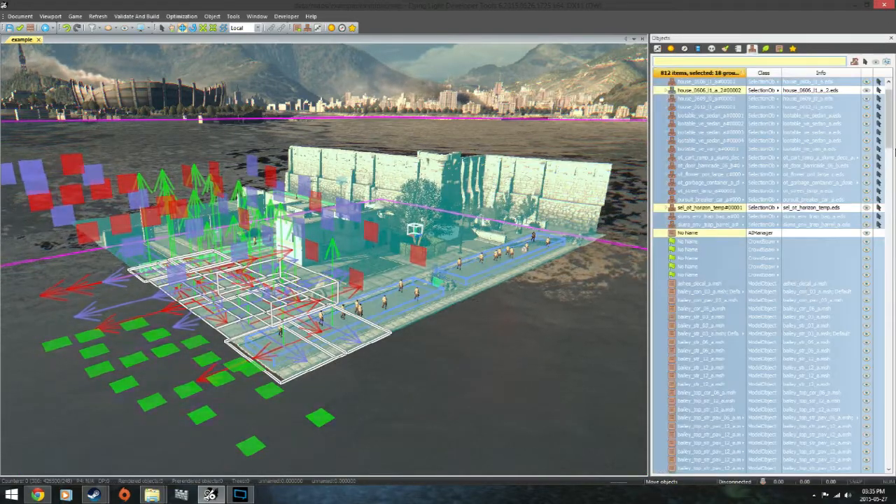
scroll(891, 120, "up", 1)
mouse_move(891, 120)
left_mouse_down()
mouse_move(893, 357)
mouse_move(895, 125)
left_mouse_up()
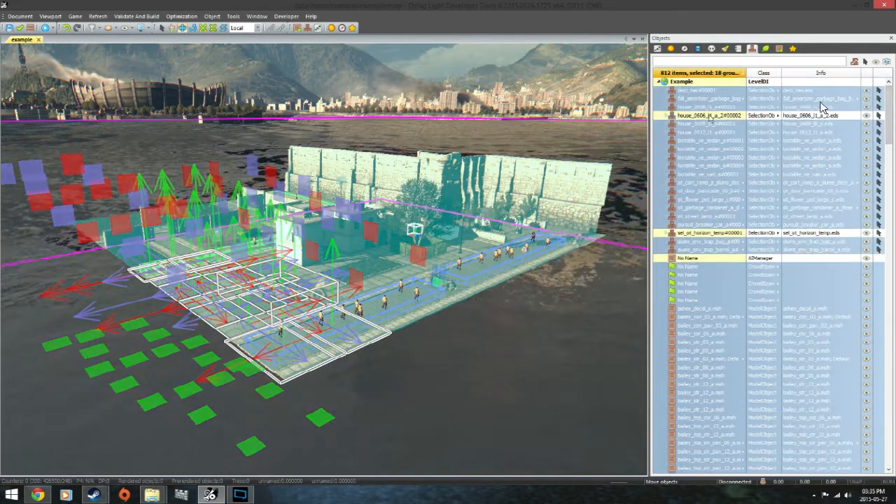
left_click(824, 115, "ctrl")
left_click(711, 232, "ctrl")
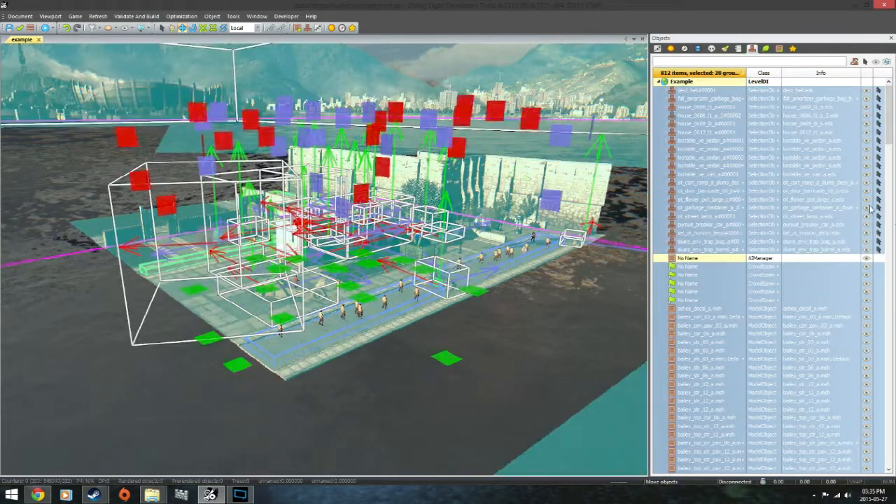
left_click(819, 249, "ctrl")
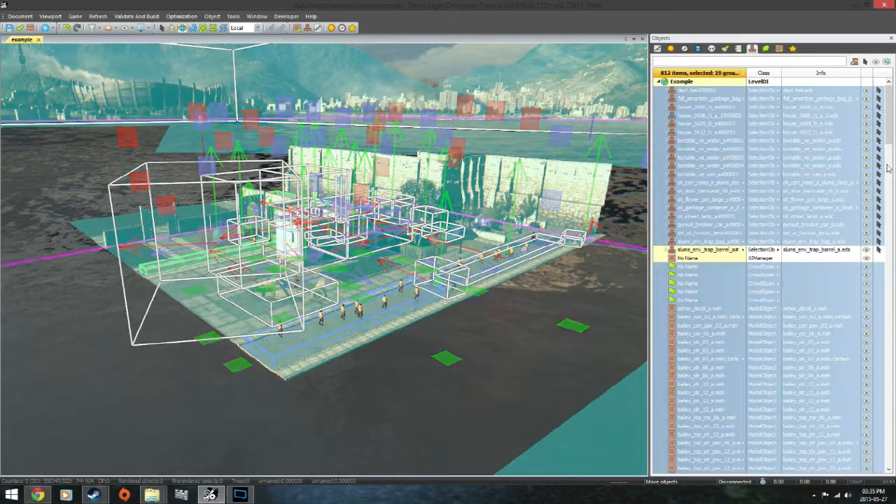
left_click(817, 250, "ctrl")
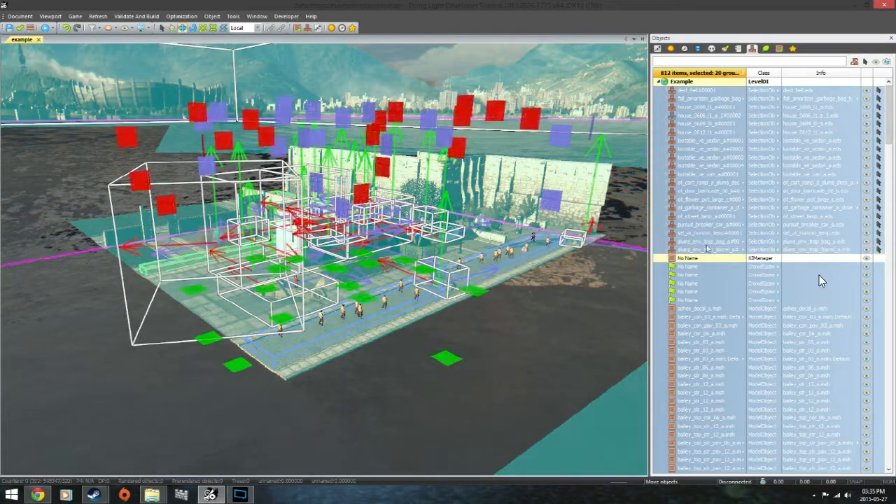
left_click(817, 233, "ctrl")
Exclude the envprobe light from the selection and create a group from the remaining objects, saved as Large_Group.
left_click_drag(887, 118, 872, 145)
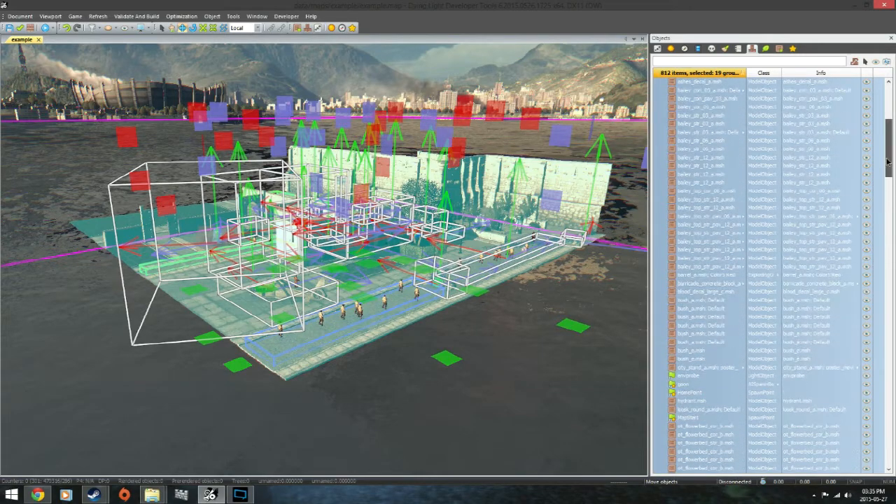
left_click(698, 378)
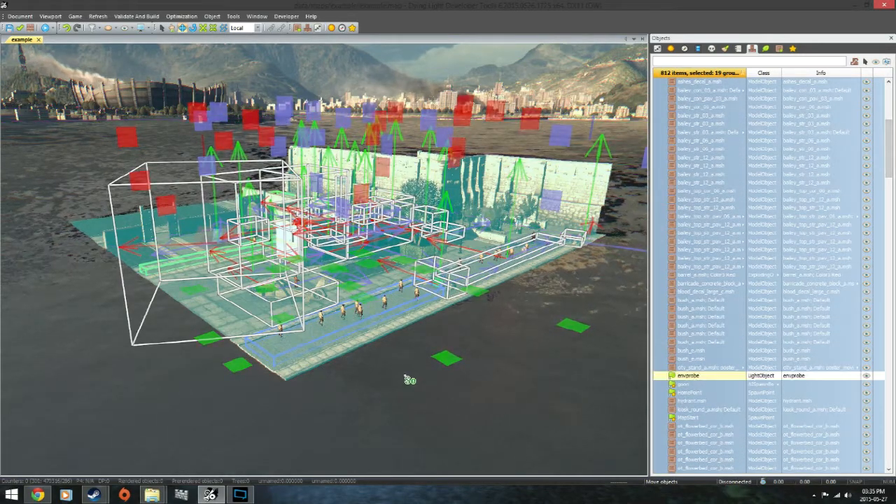
mouse_move(410, 378)
middle_mouse_down()
mouse_move(422, 308)
mouse_move(414, 374)
mouse_move(420, 364)
middle_mouse_up()
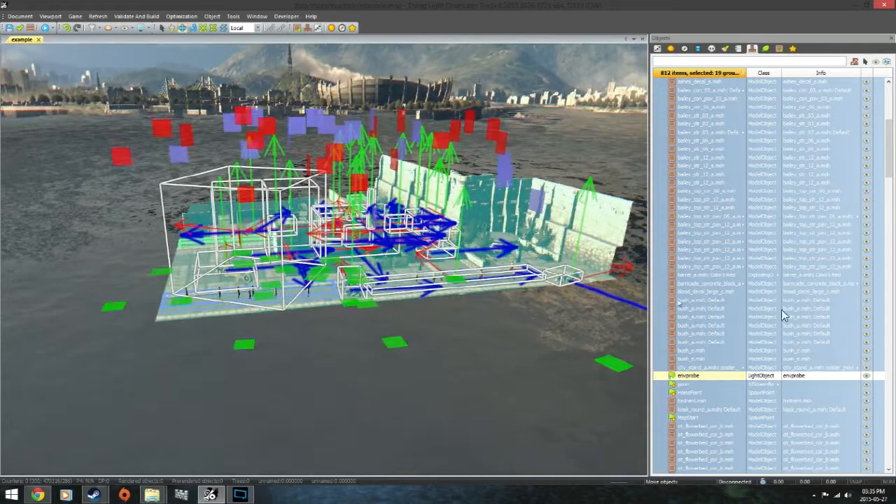
right_click(709, 201)
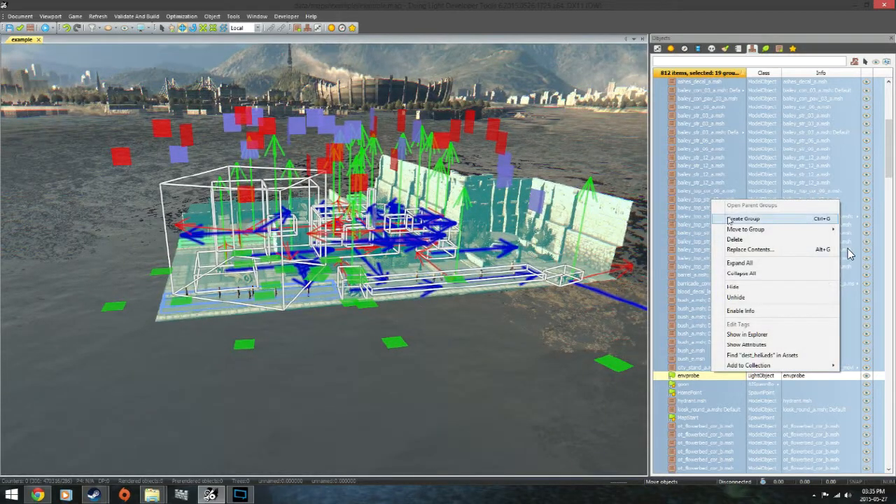
left_click(732, 219)
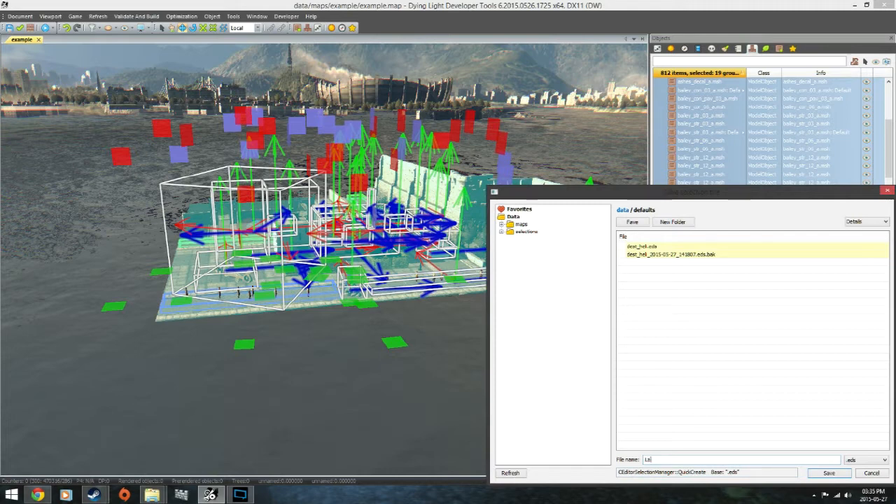
type("Large_Group")
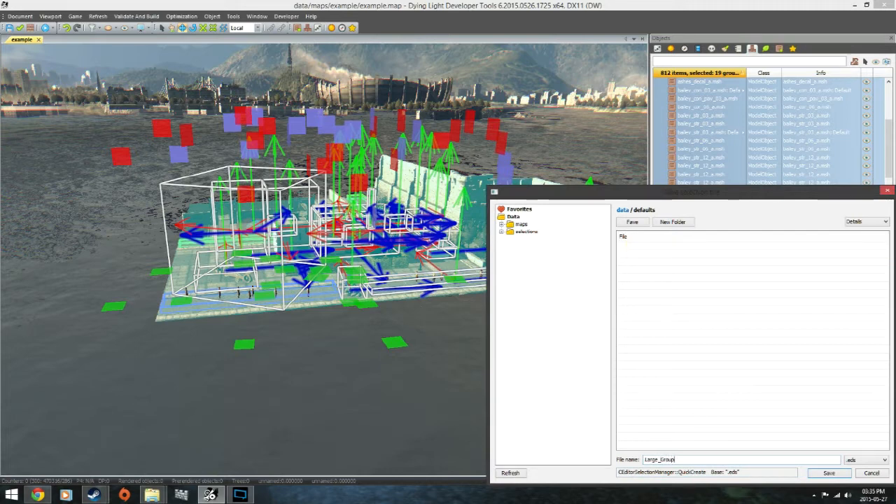
left_click(835, 475)
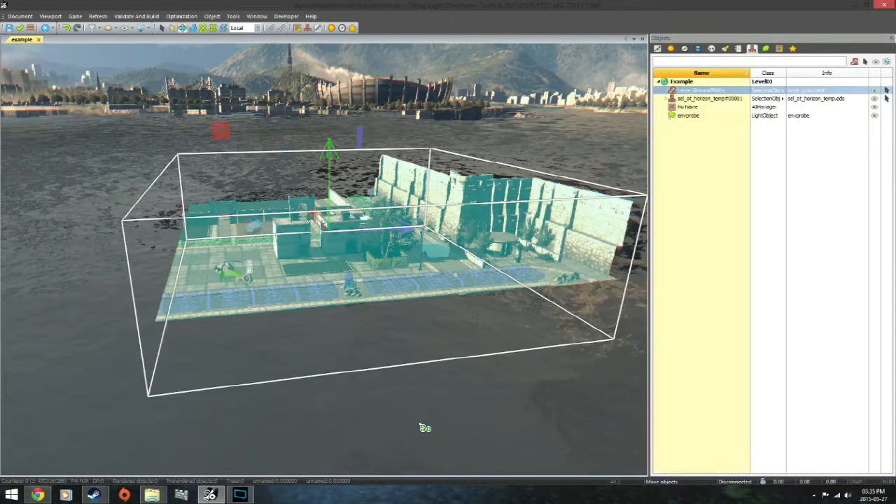
Move the whole Large_Group around in the level, shifting it horizontally, lowering it and raising it again.
right_click_drag(423, 426, 410, 414)
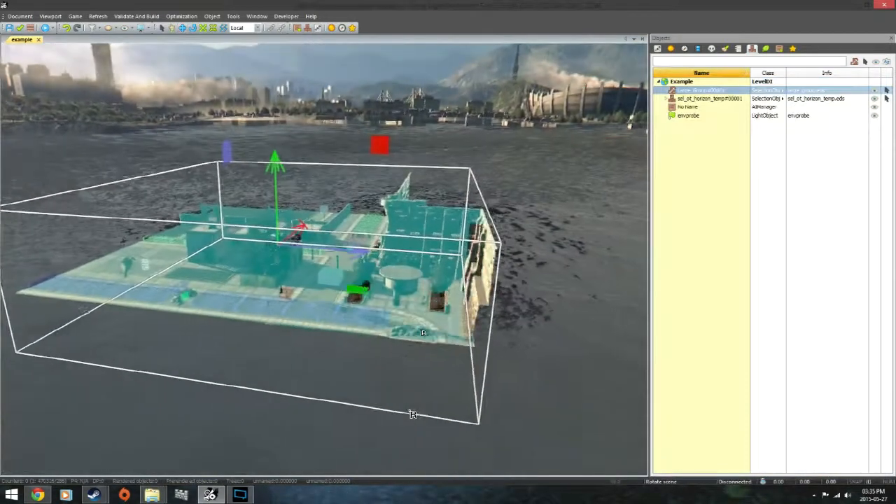
left_click_drag(361, 251, 192, 391)
right_click_drag(269, 316, 266, 317)
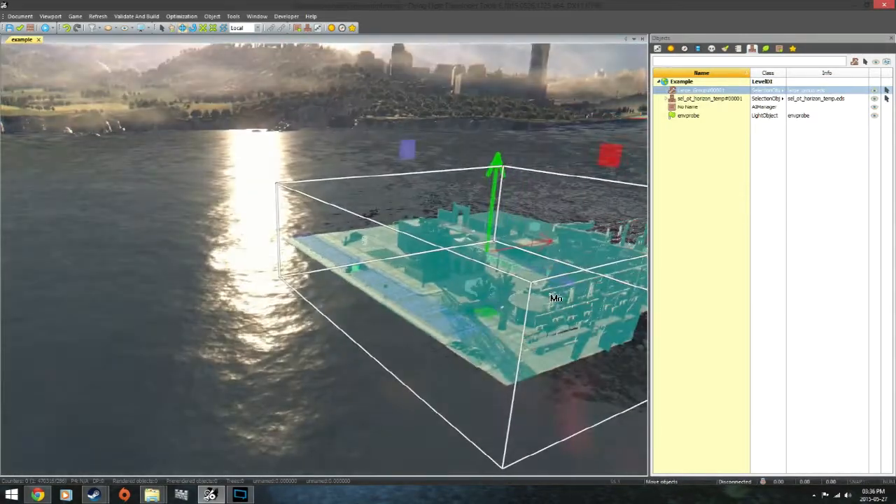
left_click_drag(495, 184, 453, 391)
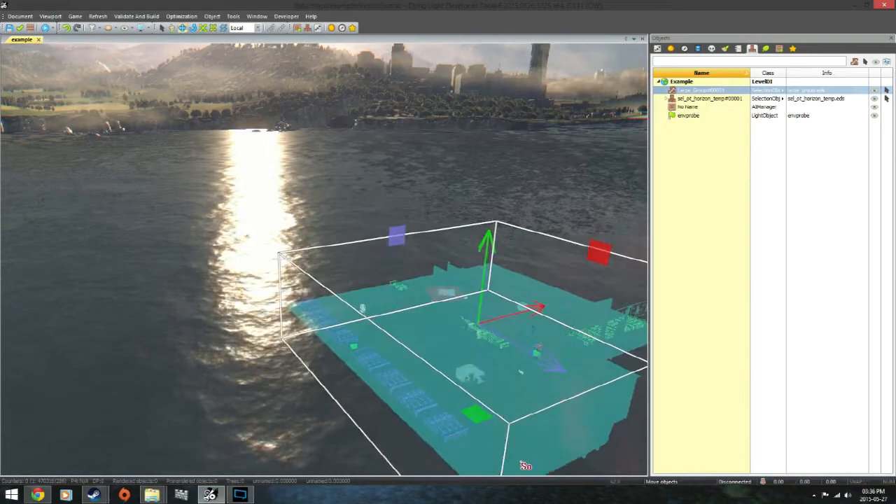
left_click_drag(535, 354, 355, 311)
left_click_drag(518, 397, 497, 423)
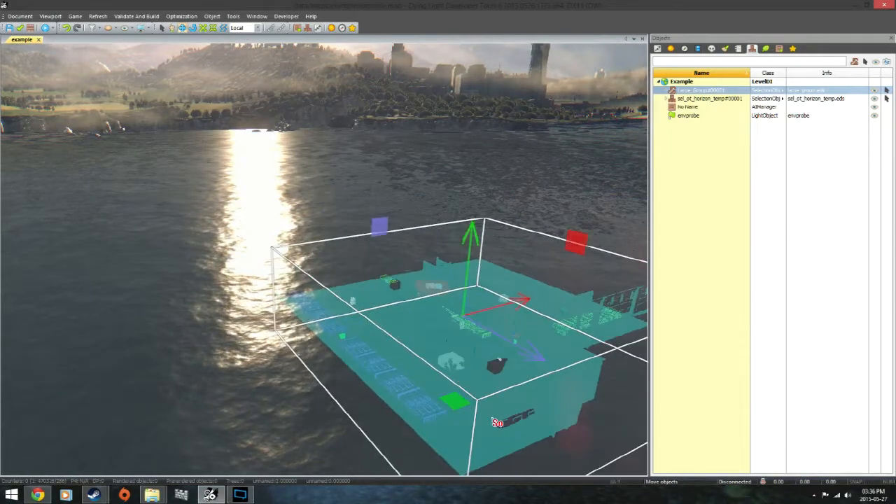
left_click_drag(478, 286, 481, 168)
right_click_drag(489, 394, 484, 395)
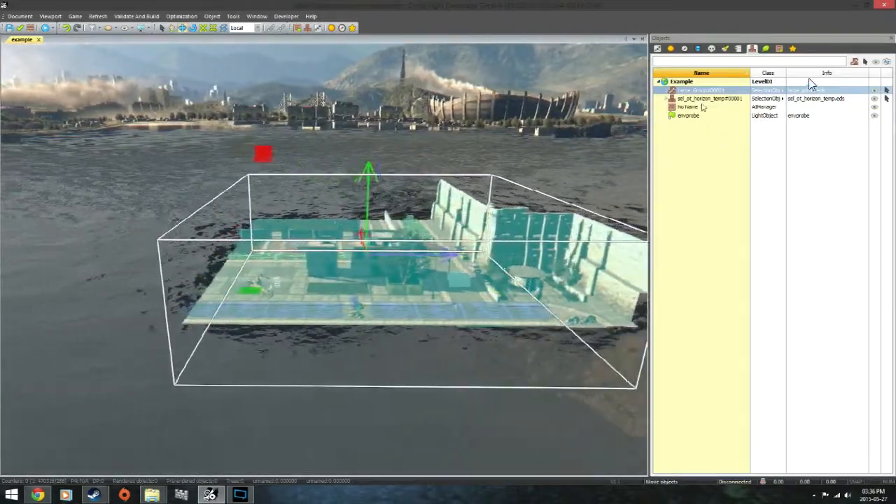
Look over the members of Large_Group in the object list, collapse it, and save and close the group.
key("d")
key("a")
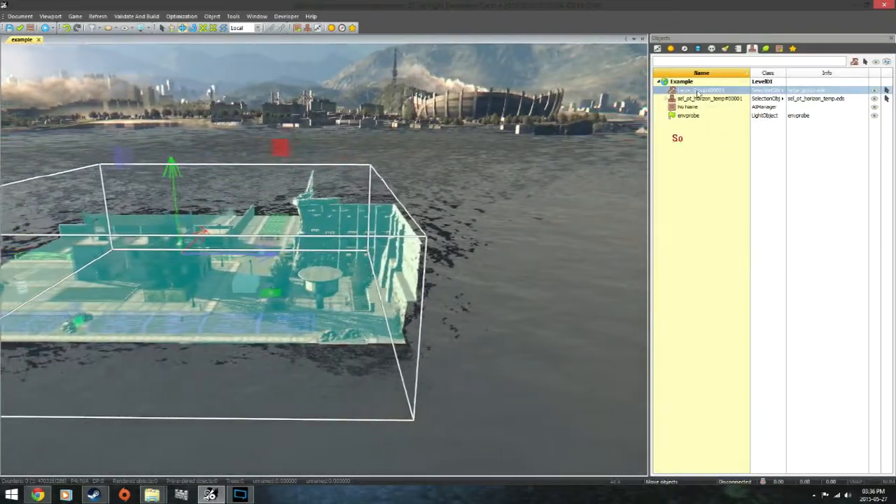
right_click_drag(238, 313, 199, 375)
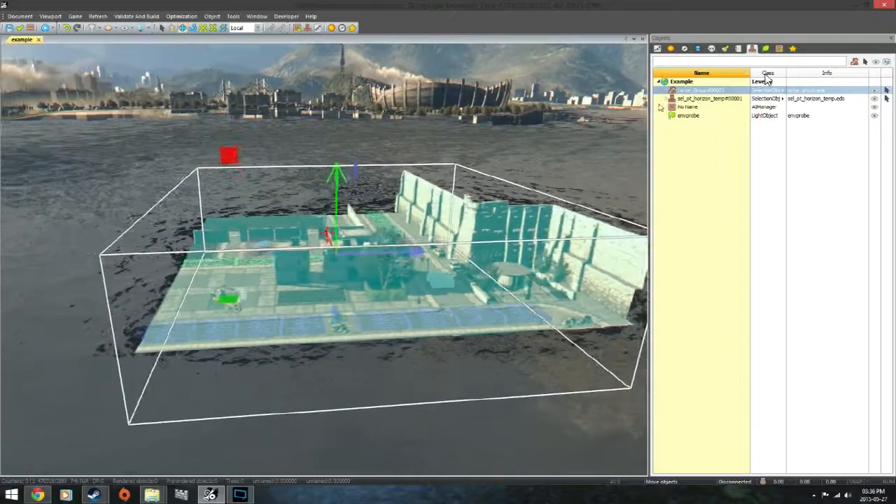
left_click(665, 91)
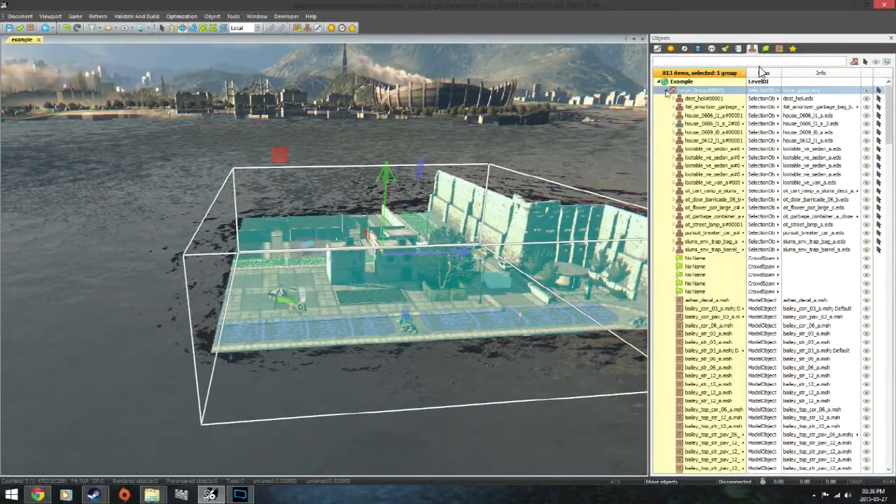
left_click(666, 91)
right_click(676, 92)
left_click(713, 131)
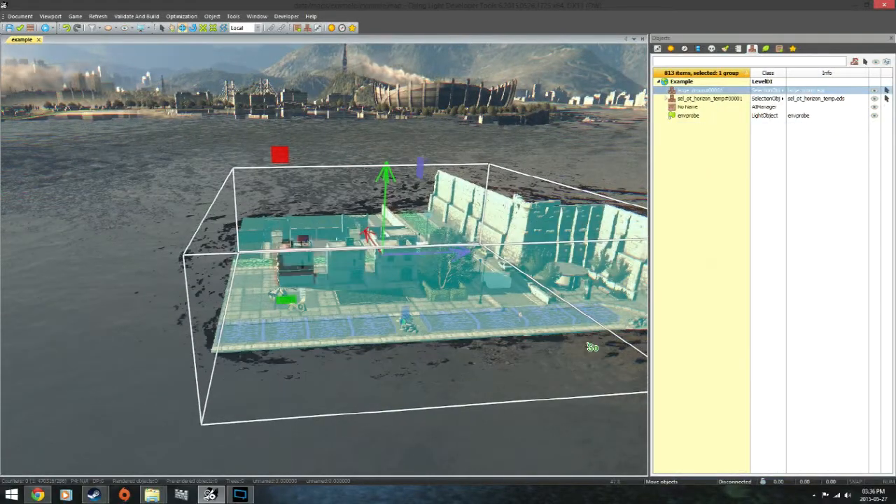
Try to move the closed large_group along its Z axis.
left_click(65, 28)
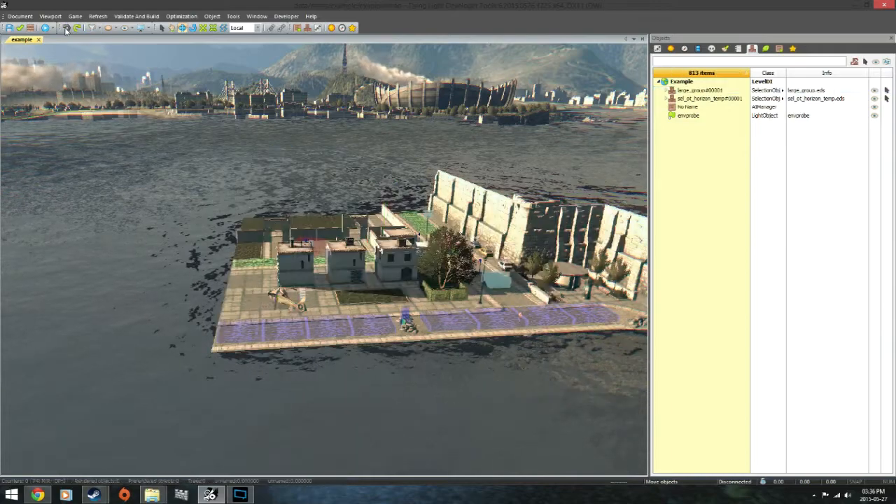
right_click_drag(363, 383, 301, 181)
left_click(703, 91)
left_click_drag(301, 181, 389, 198)
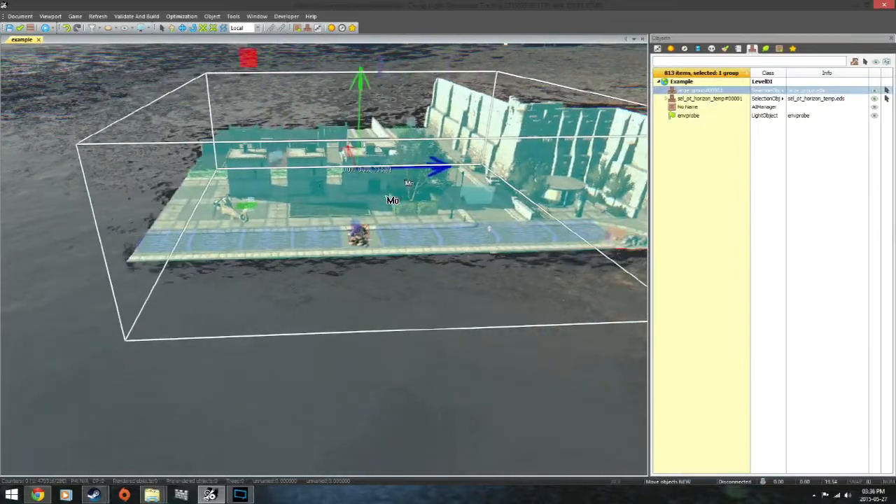
key("ctrl+z")
Move the closed large_group along its Z axis and adjust its height by lowering it along the Y axis.
mouse_move(401, 182)
right_mouse_down()
mouse_move(385, 200)
mouse_move(400, 180)
right_mouse_up()
left_click_drag(343, 159, 373, 163)
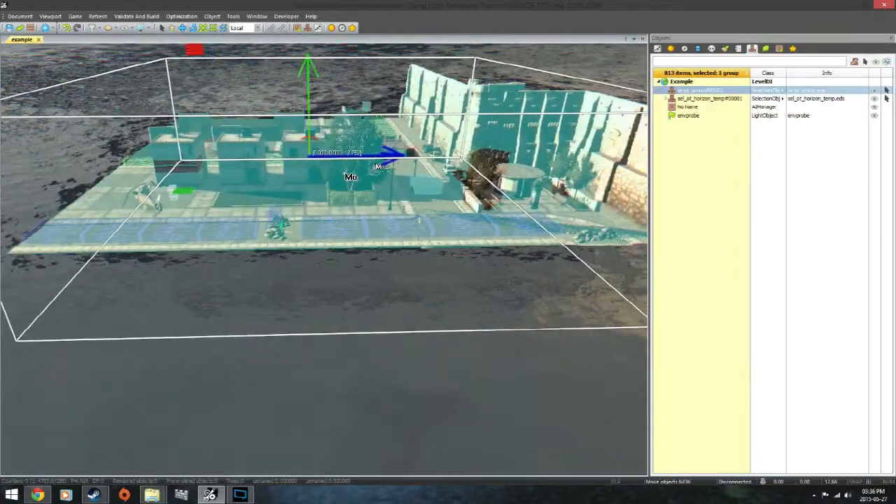
left_click_drag(308, 115, 307, 134)
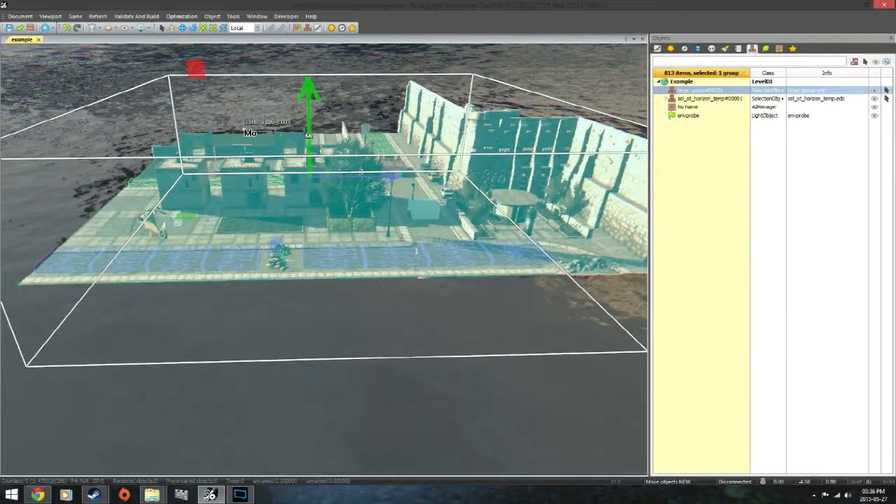
right_click_drag(306, 134, 305, 131)
right_click_drag(240, 132, 309, 133)
mouse_move(371, 96)
left_mouse_down()
mouse_move(370, 114)
mouse_move(371, 105)
left_mouse_up()
right_click_drag(370, 105, 384, 108)
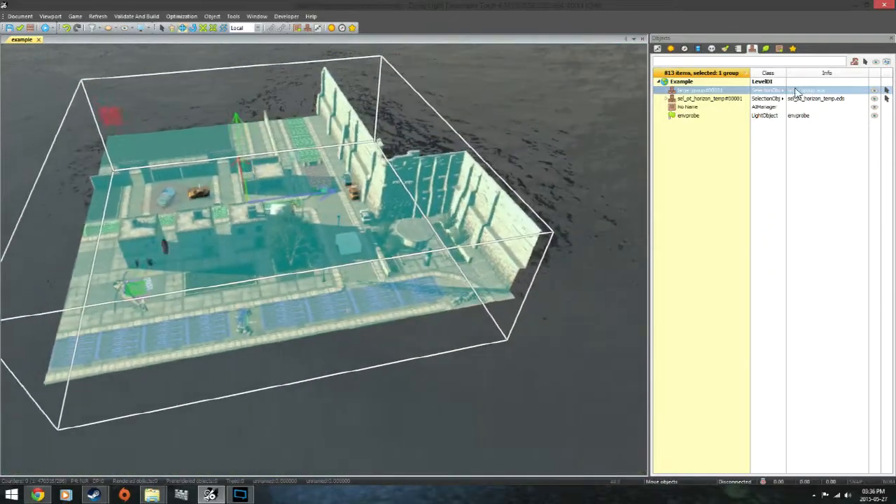
Expand large_group in the object list to show its members and open the group for editing.
left_click(666, 90)
right_click_drag(326, 317, 329, 319)
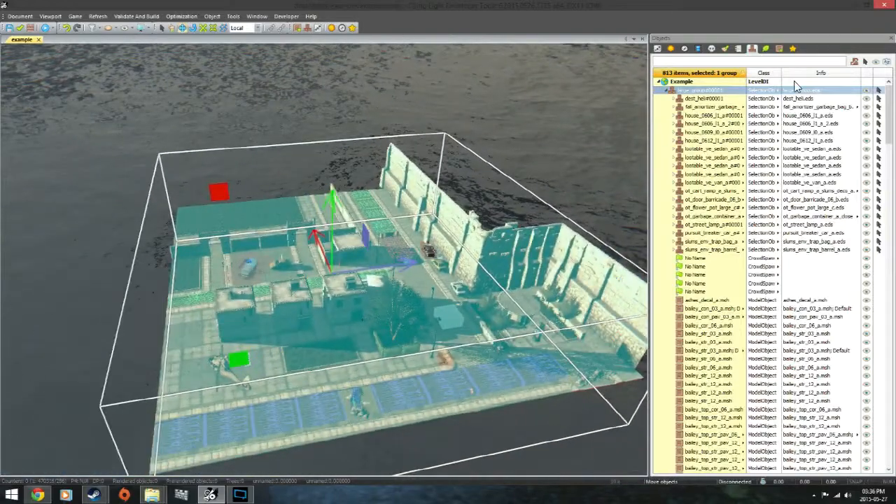
right_click(701, 92)
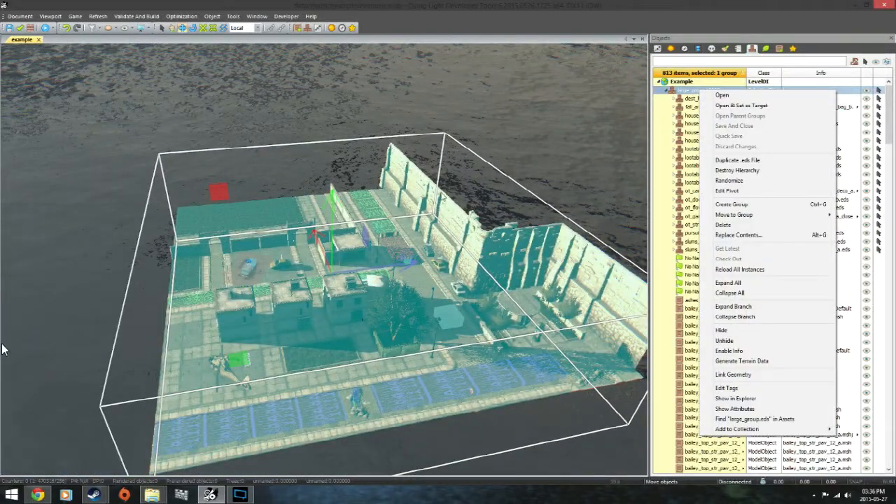
left_click(721, 94)
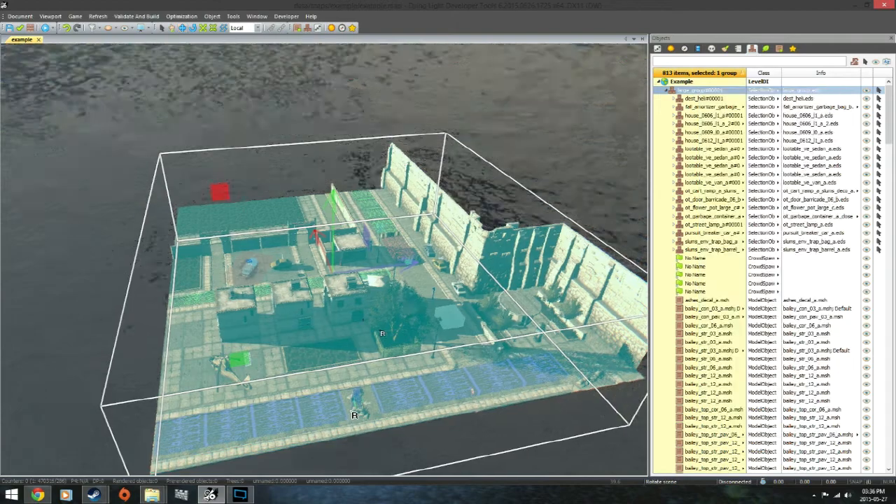
right_click_drag(343, 286, 344, 285)
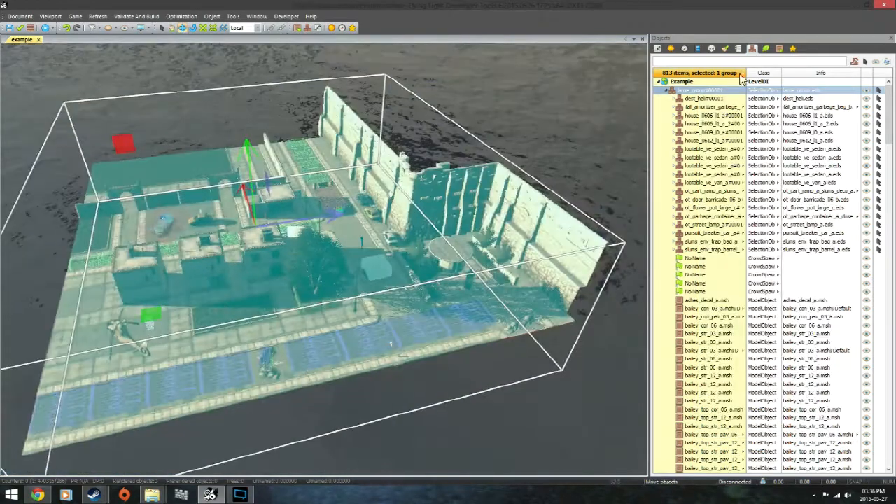
right_click(691, 90)
left_click(719, 97)
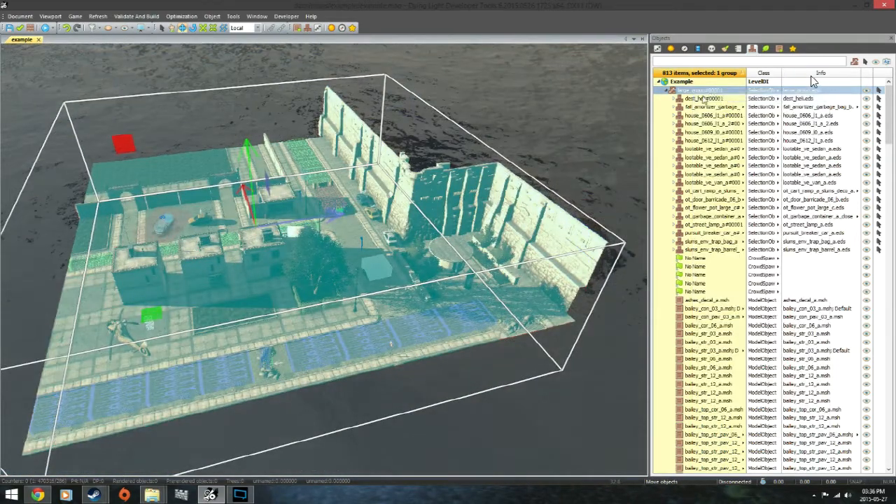
Select the dest_heli object inside the opened large_group and look through the group's other members.
left_click(693, 99)
scroll(867, 356, "down", 20)
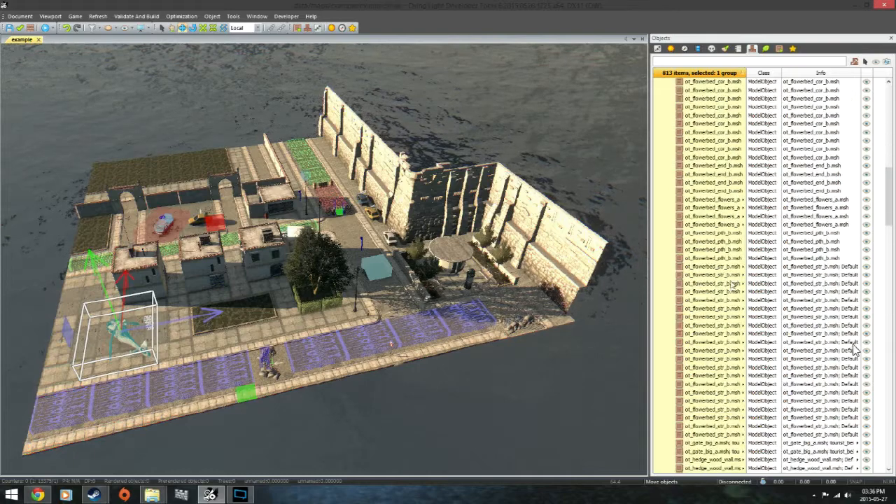
scroll(868, 355, "down", 20)
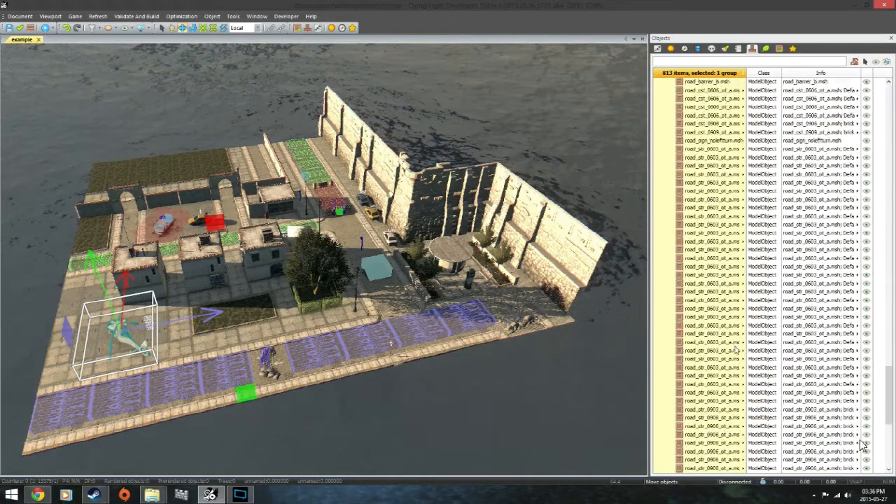
Select all remaining members of large_group in the object list and move them to the MAIN group.
left_click(700, 442, "shift")
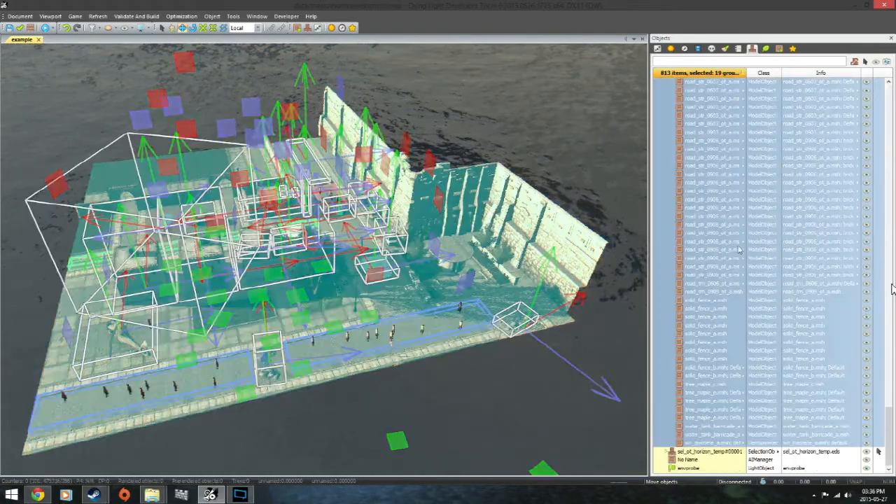
right_click(709, 160)
mouse_move(804, 189)
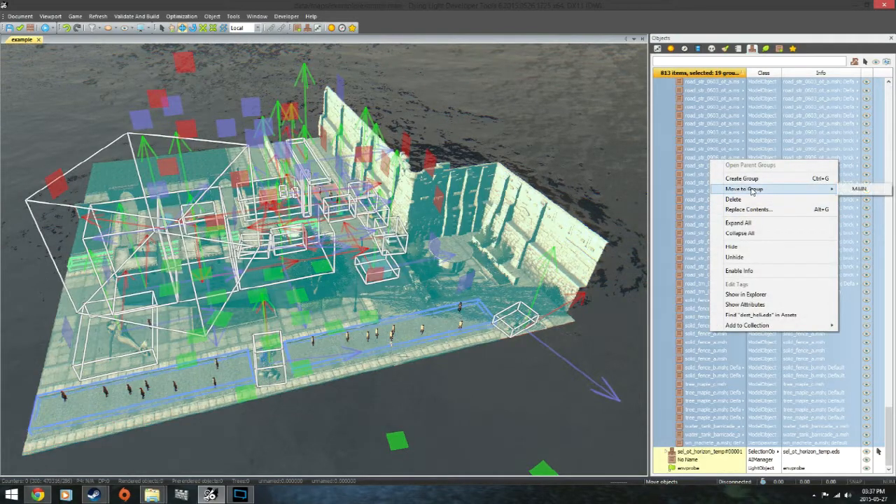
left_click(865, 188)
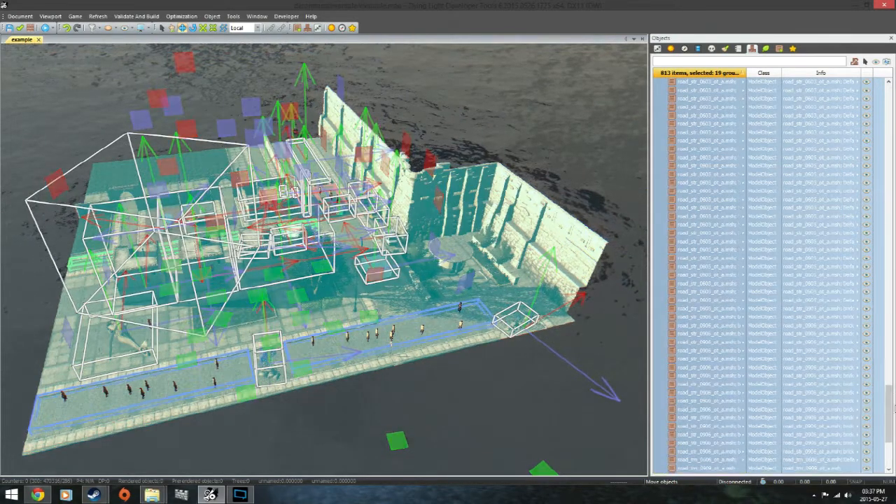
Select the emptied large_group at the start of the object list, save and close it, and delete it.
left_click_drag(889, 414, 888, 87)
left_click(777, 89)
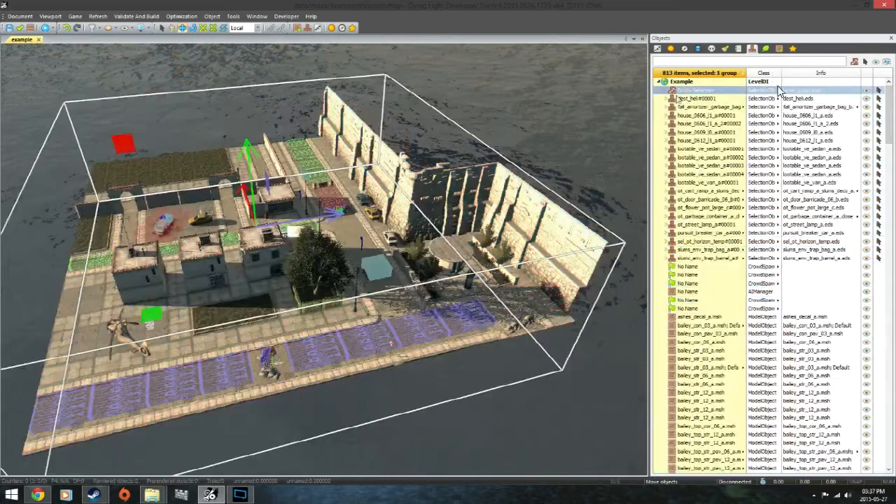
right_click(689, 88)
left_click(694, 124)
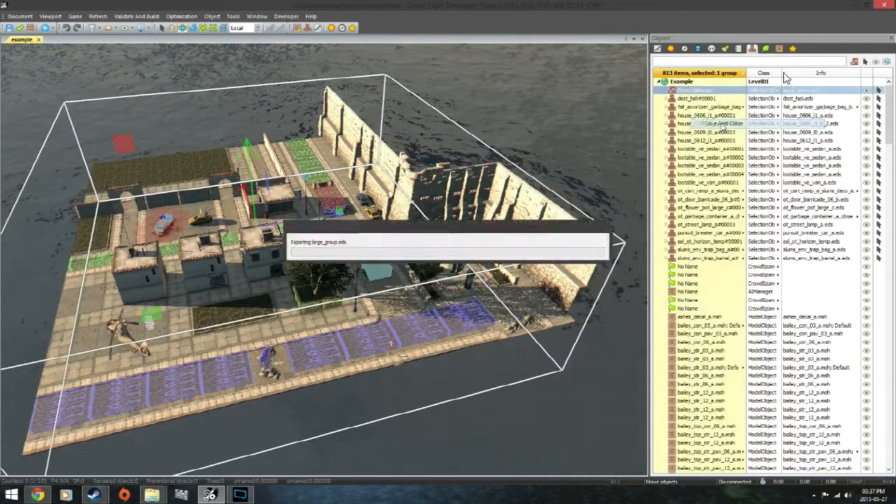
key("Delete")
right_click_drag(413, 348, 411, 350)
key("w")
right_click_drag(469, 370, 467, 368)
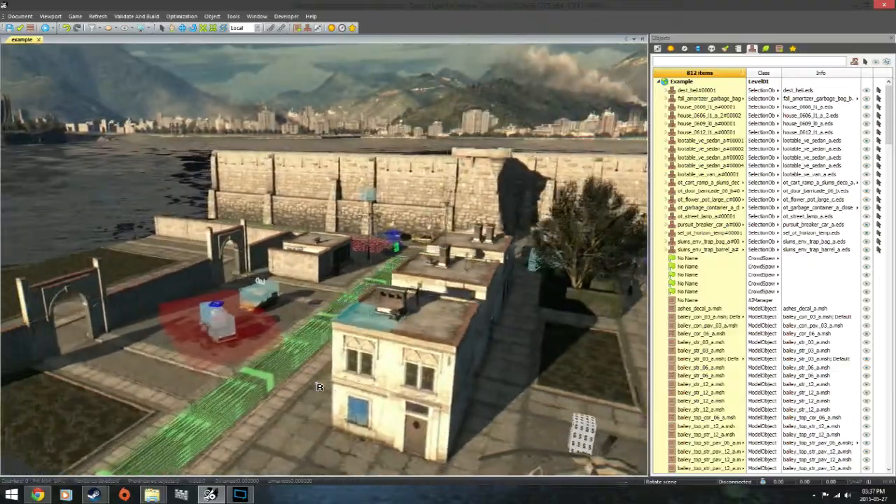
right_click_drag(319, 387, 319, 387)
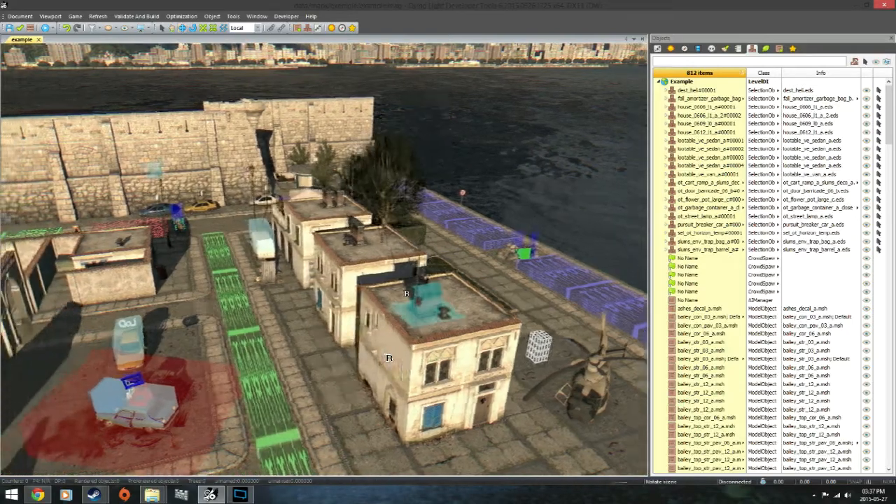
right_click_drag(406, 293, 406, 294)
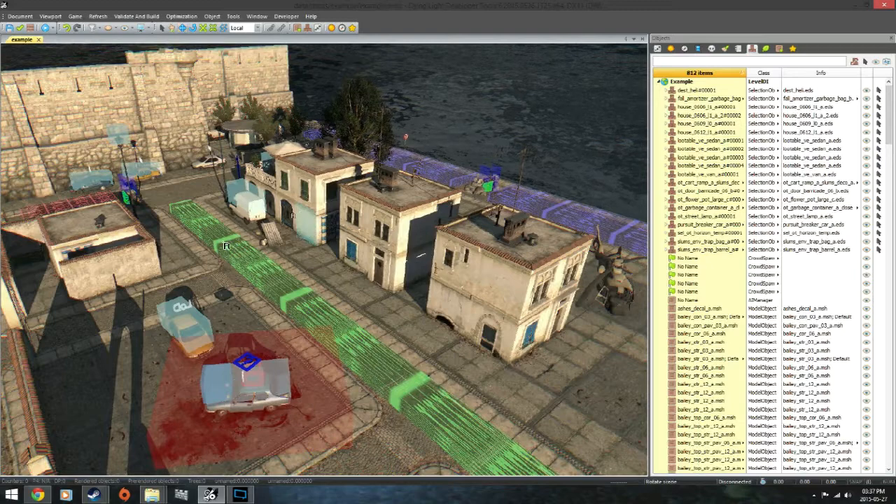
right_click_drag(225, 246, 225, 245)
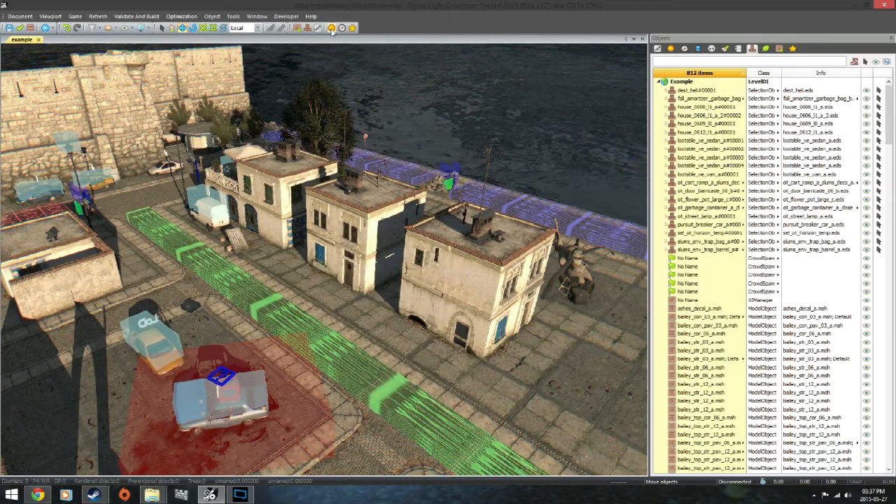
left_click(232, 16)
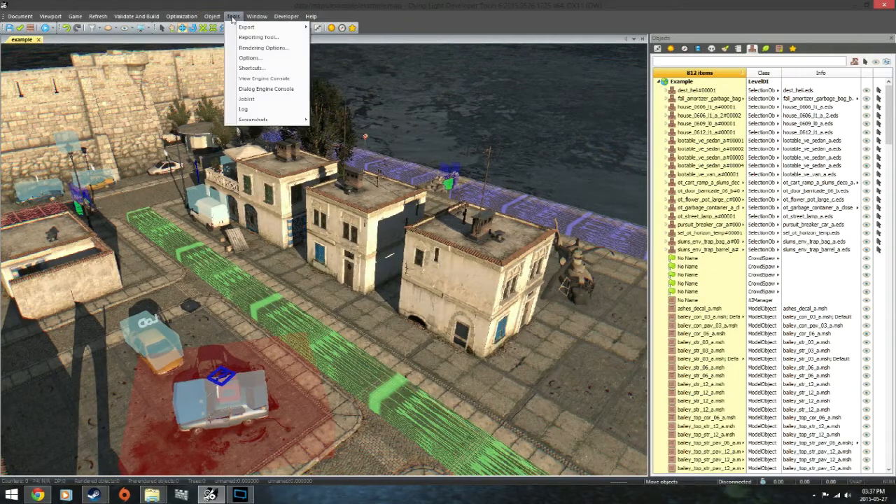
mouse_move(261, 16)
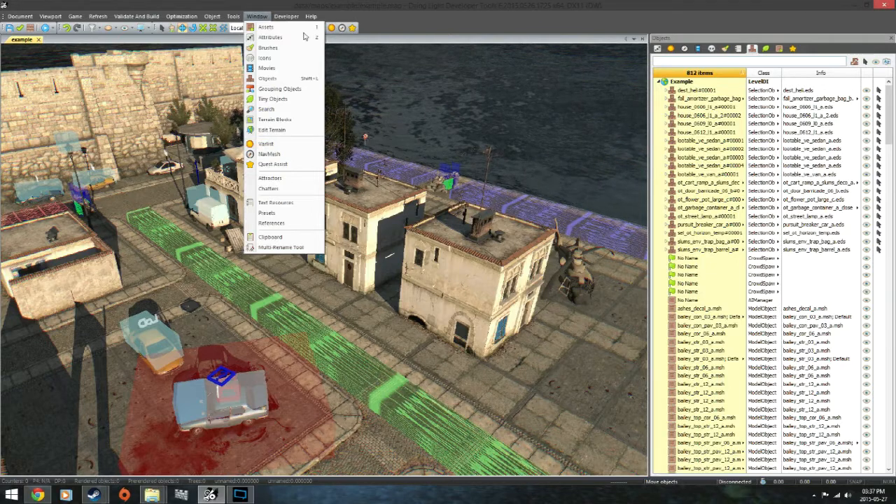
left_click(411, 16)
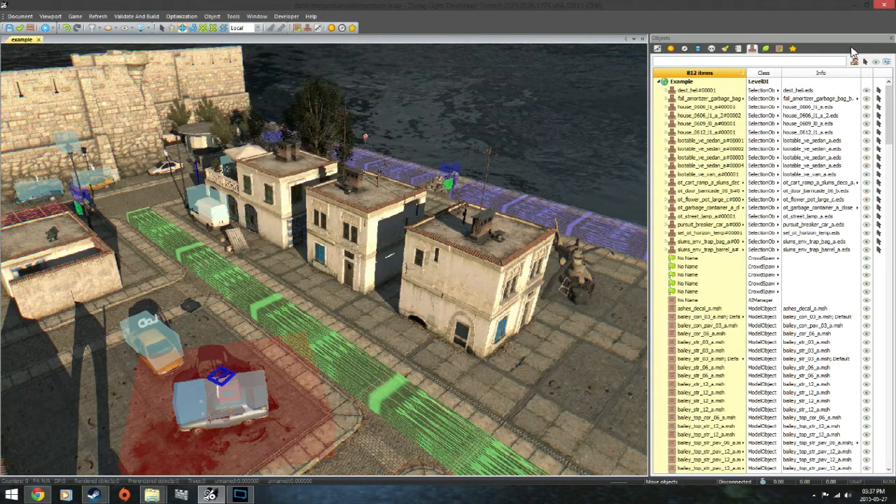
Open the Varlist, preview the weather at its maximum and at 0.00, and set it to 0.21.
left_click(670, 48)
mouse_move(586, 390)
right_mouse_down()
mouse_move(586, 399)
mouse_move(572, 397)
mouse_move(592, 401)
right_mouse_up()
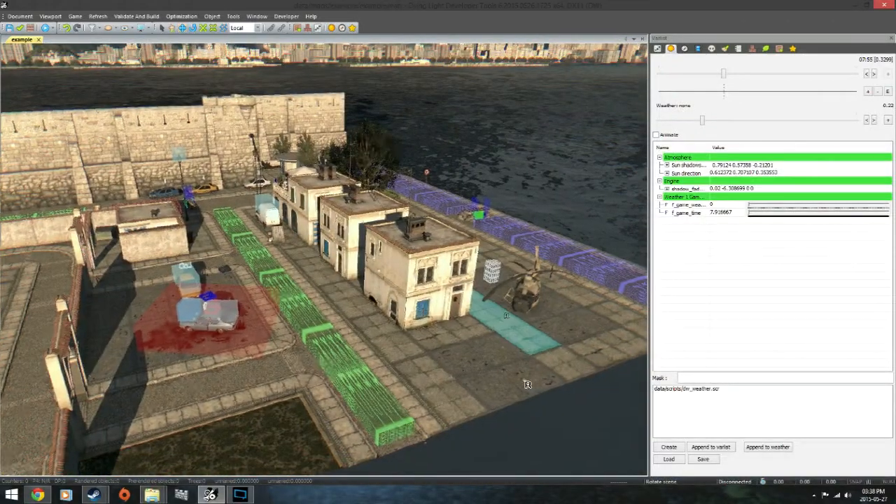
right_click_drag(529, 387, 560, 372)
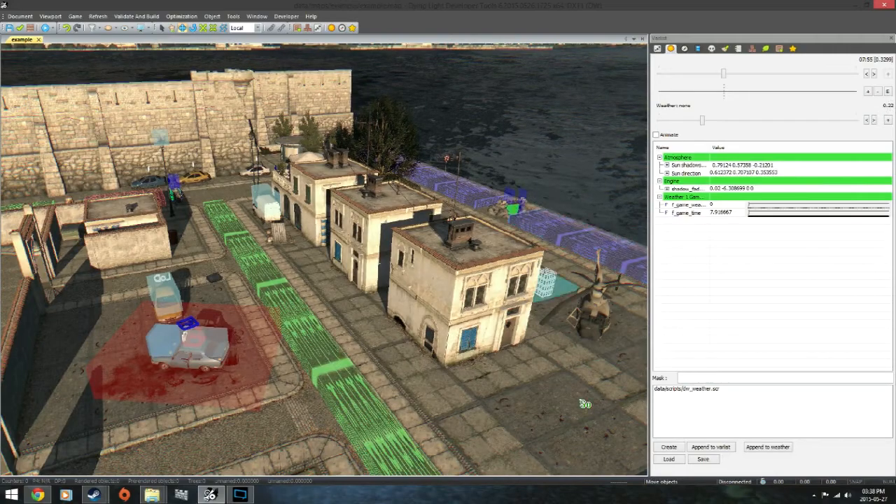
right_click_drag(580, 399, 629, 315)
key("a")
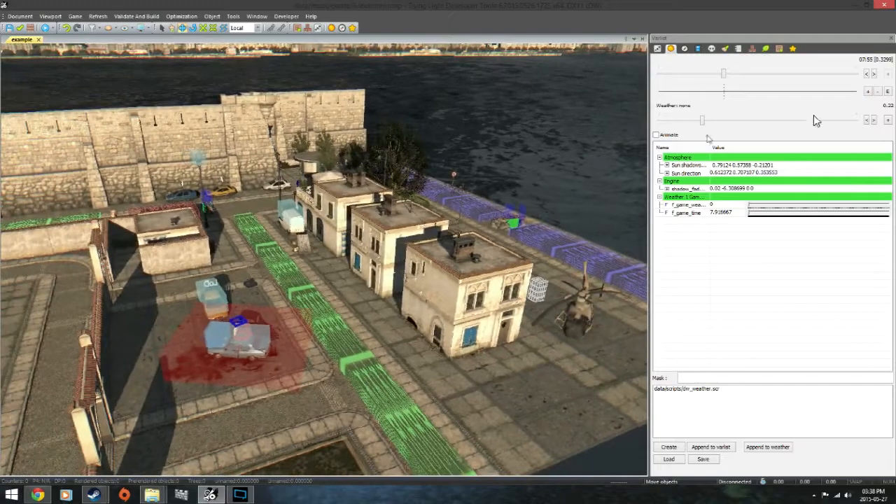
left_click_drag(704, 120, 852, 121)
right_click_drag(465, 459, 727, 265)
left_click_drag(855, 121, 649, 116)
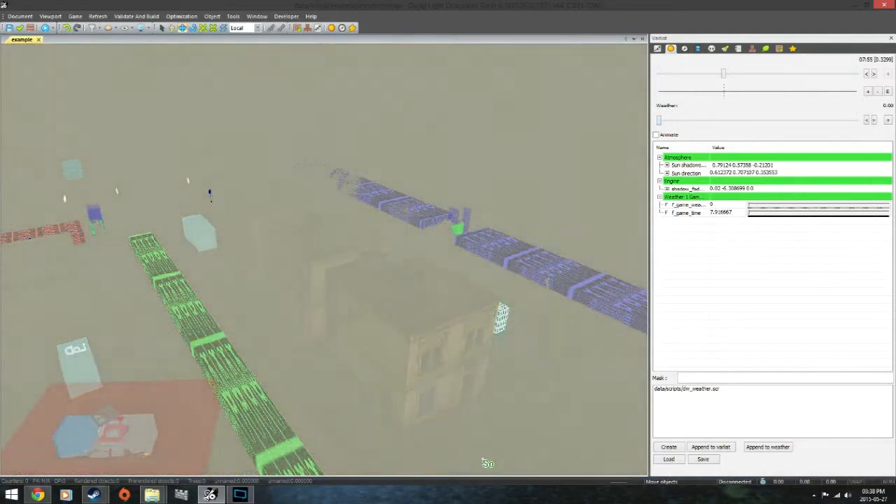
mouse_move(488, 463)
right_mouse_down()
mouse_move(433, 472)
mouse_move(478, 476)
right_mouse_up()
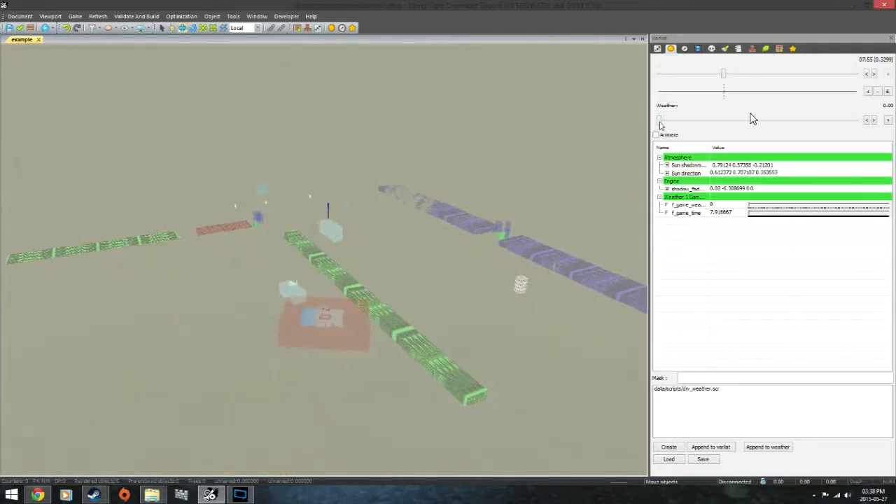
left_click_drag(659, 124, 695, 126)
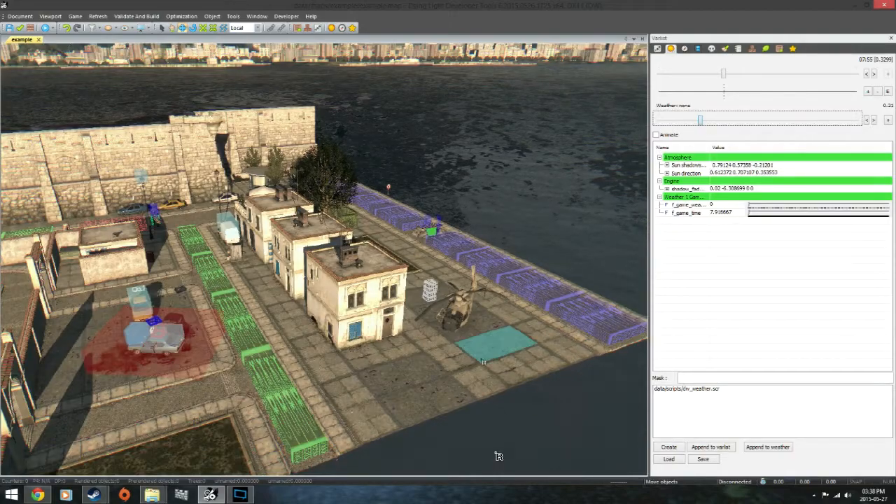
Place an FX object from the asset object types inside the open cabin of the wrecked helicopter.
right_click_drag(498, 455, 349, 324)
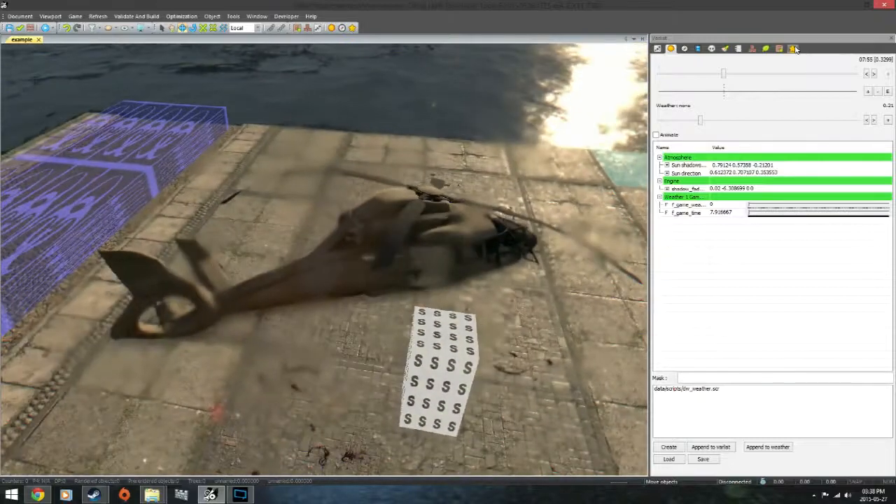
left_click(783, 49)
scroll(775, 219, "up", 5)
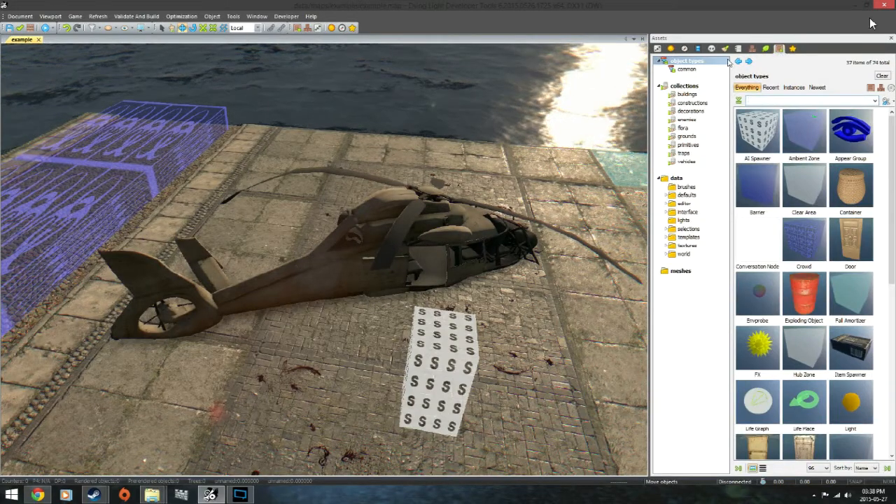
left_click(767, 357)
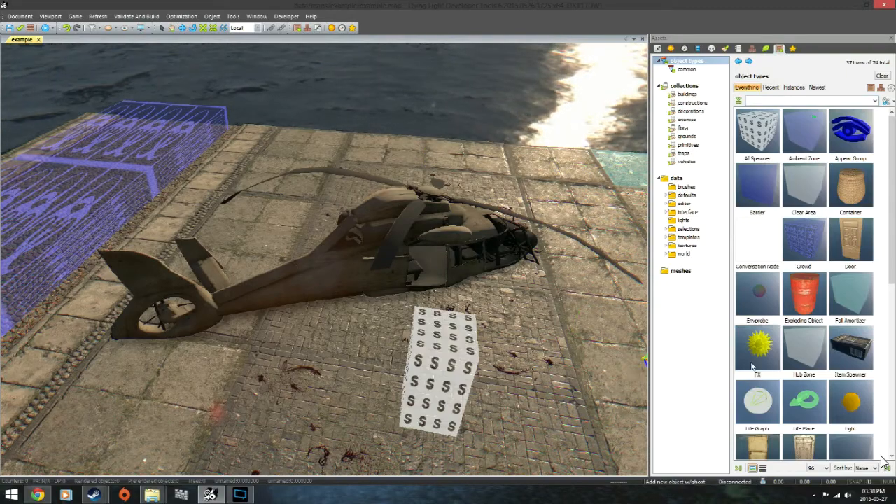
left_click(436, 286)
key("w")
right_click_drag(436, 286, 292, 252)
key("s")
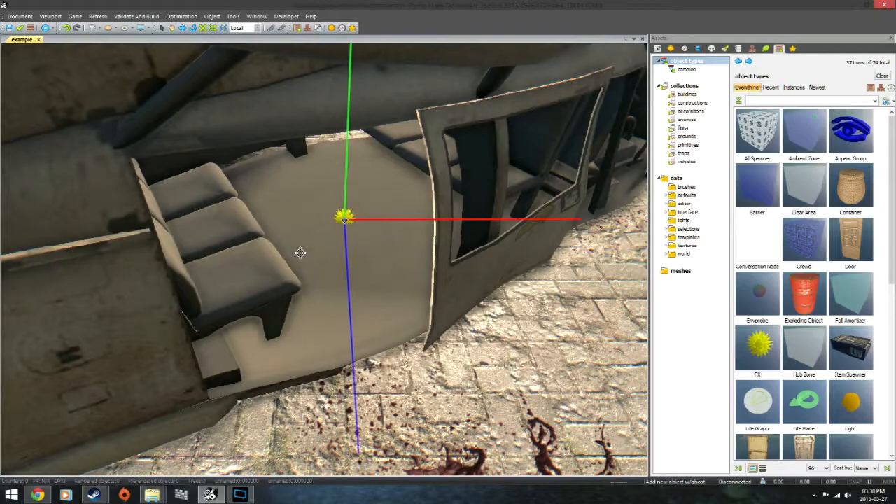
key("s")
key("Escape")
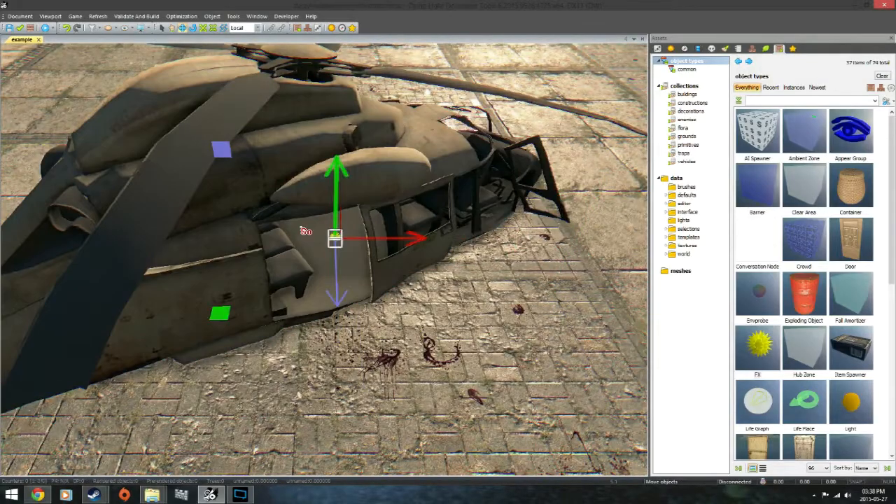
Lower the FX object inside the helicopter cabin by about 0.15 along the Y axis.
left_click(292, 236)
key("w")
right_click_drag(291, 235, 249, 301)
key("s")
left_click_drag(318, 189, 354, 213)
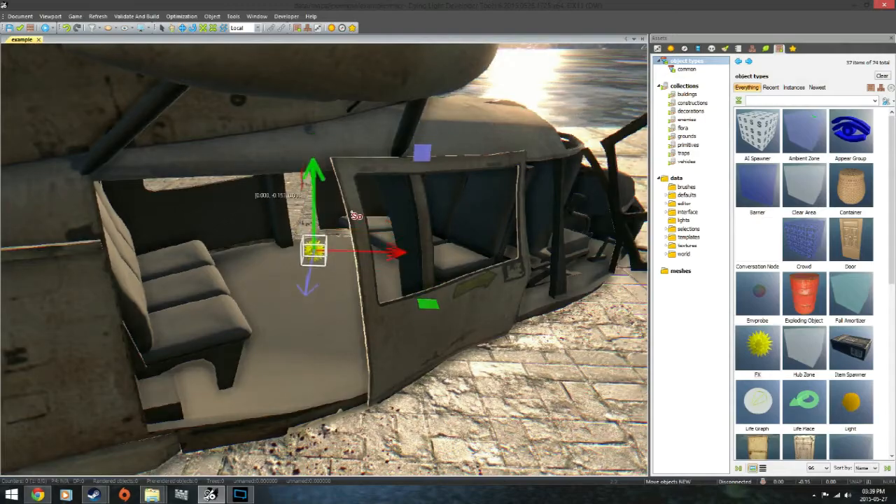
key("s")
key("w")
key("s")
mouse_move(392, 407)
right_mouse_down()
mouse_move(400, 435)
mouse_move(398, 392)
right_mouse_up()
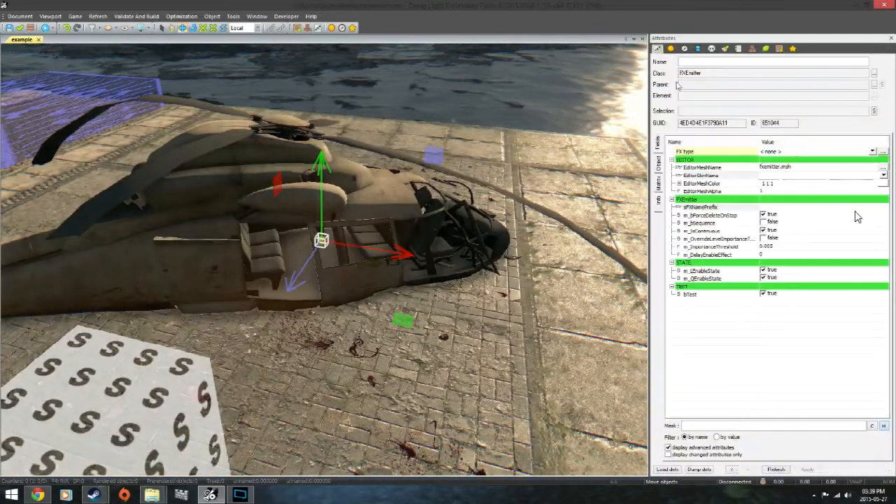
Open the FX emitter's attributes and set its FX type to Burning Car v2.
left_click(657, 49)
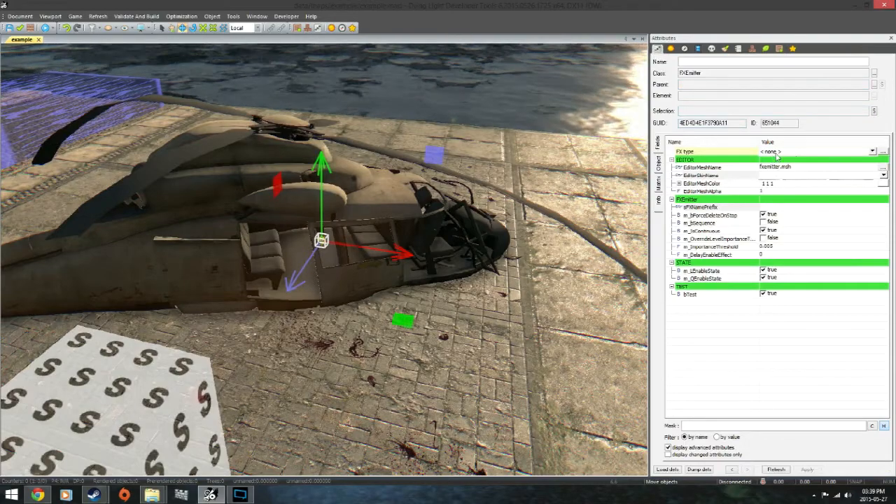
key("w")
right_click_drag(317, 465, 448, 360)
left_click(786, 153)
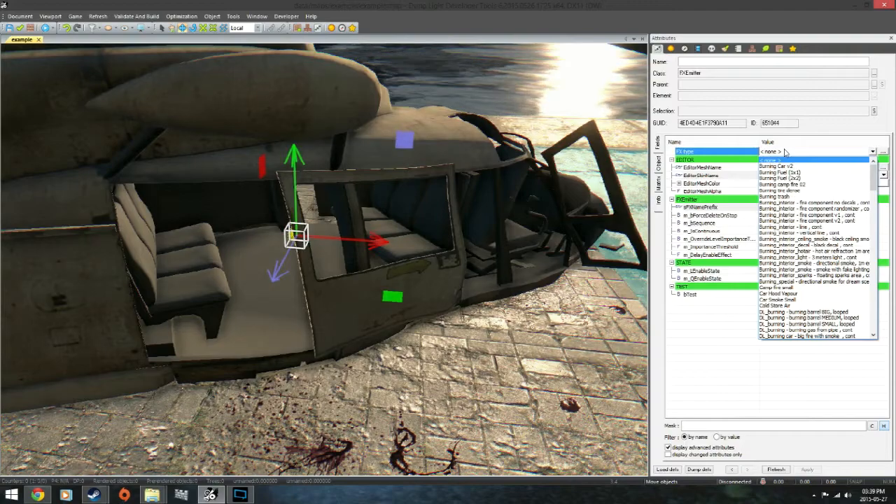
left_click(775, 166)
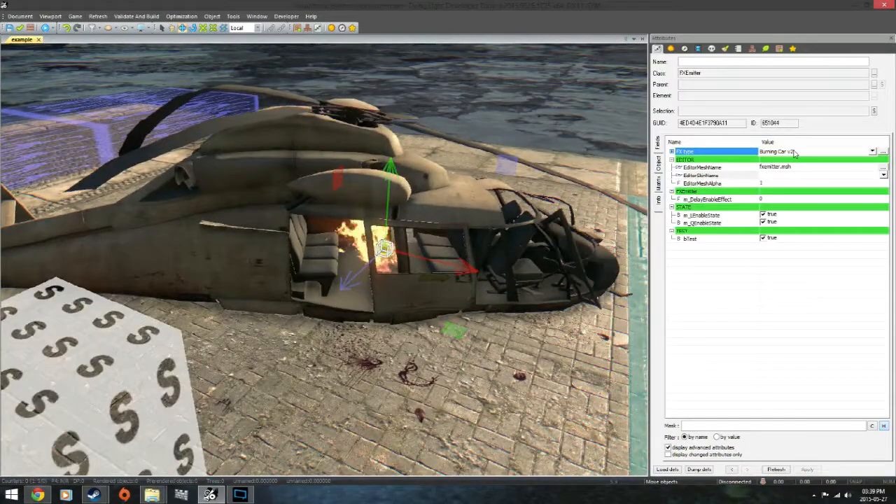
Change the emitter's FX type to DL_burning car_interior - big fire with smoke.
left_click(793, 152)
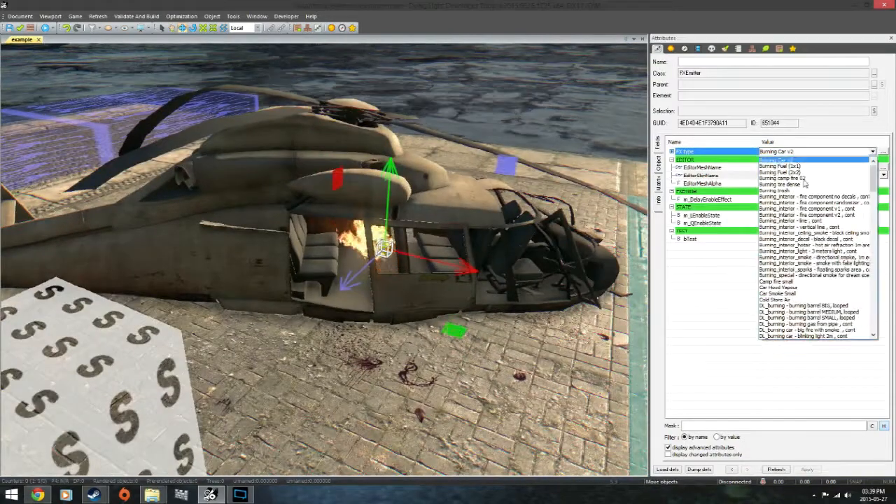
scroll(818, 273, "down", 5)
scroll(824, 280, "down", 3)
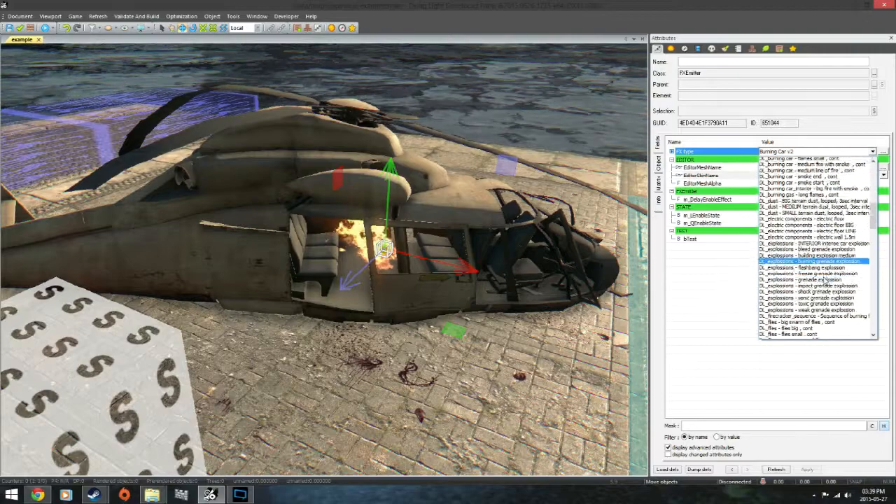
scroll(824, 281, "up", 2)
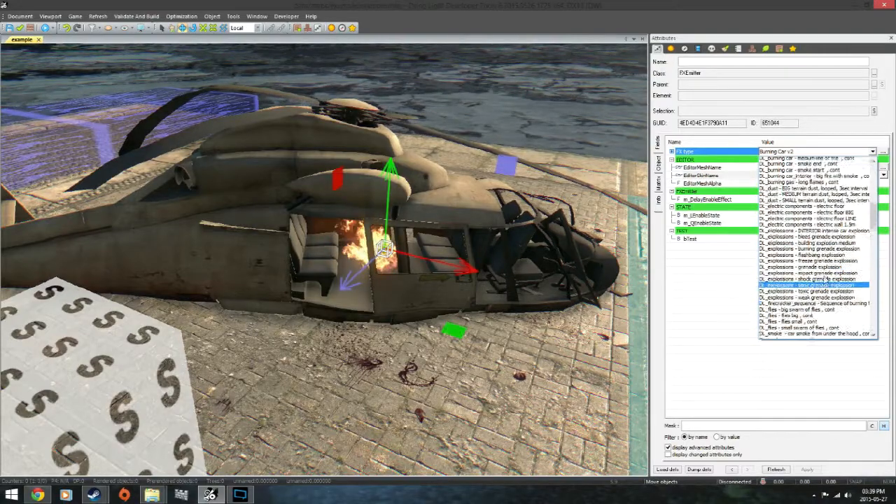
left_click(814, 204)
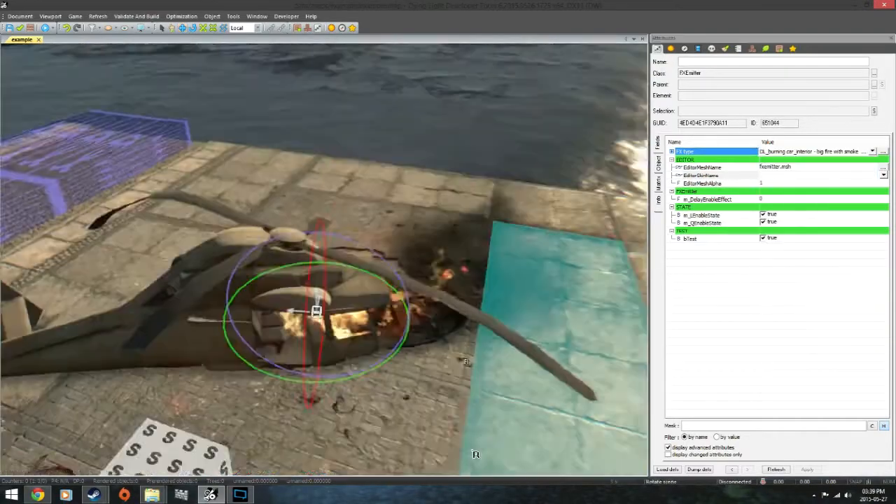
Rotate the fire emitter in the helicopter cabin to face the opposite way and raise it slightly along the Y axis.
middle_click_drag(476, 454, 479, 451)
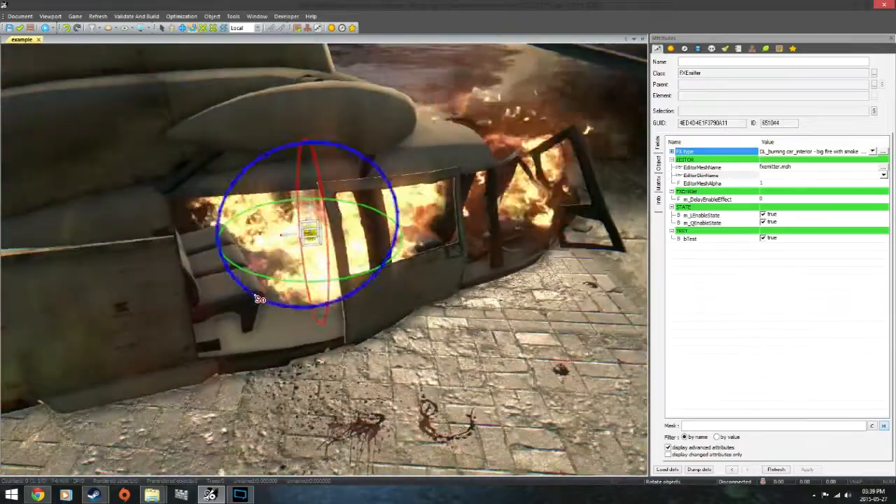
key("w")
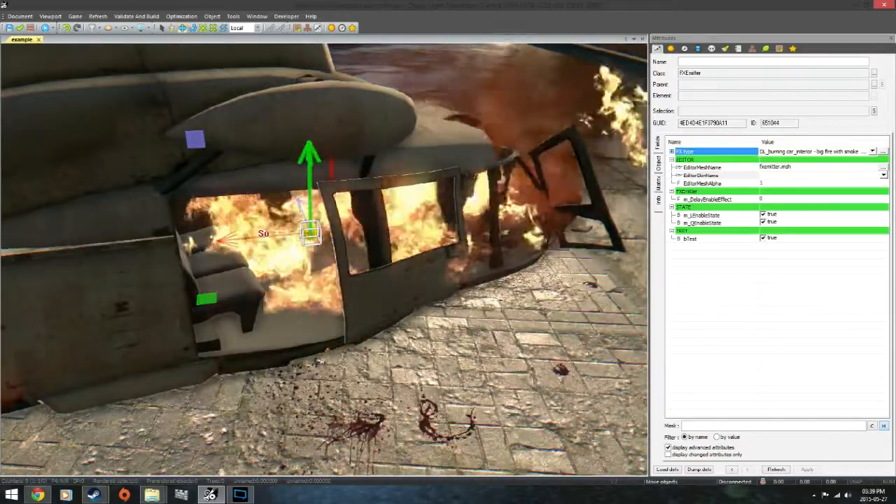
mouse_move(310, 189)
left_mouse_down()
mouse_move(310, 175)
mouse_move(310, 184)
left_mouse_up()
scroll(407, 319, "down", 3)
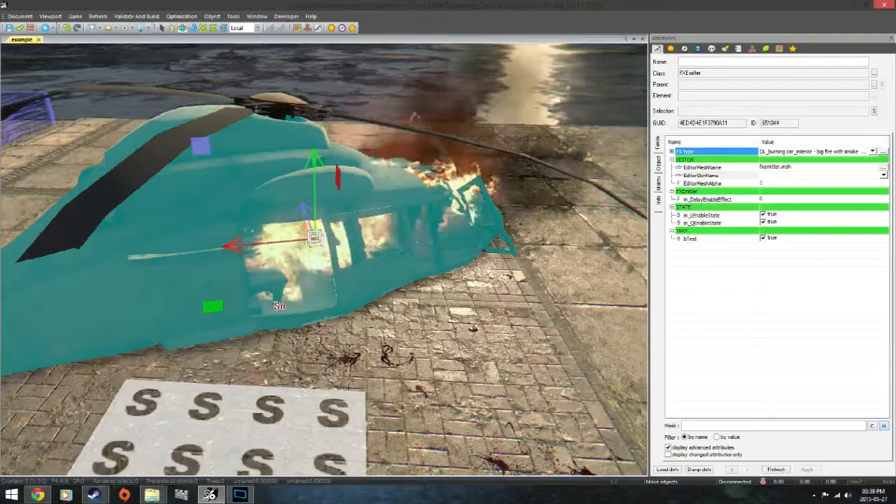
Turn the fire emitter's bTest preview off and back on to compare the helicopter cabin without and with the effect.
middle_click_drag(485, 337, 486, 340)
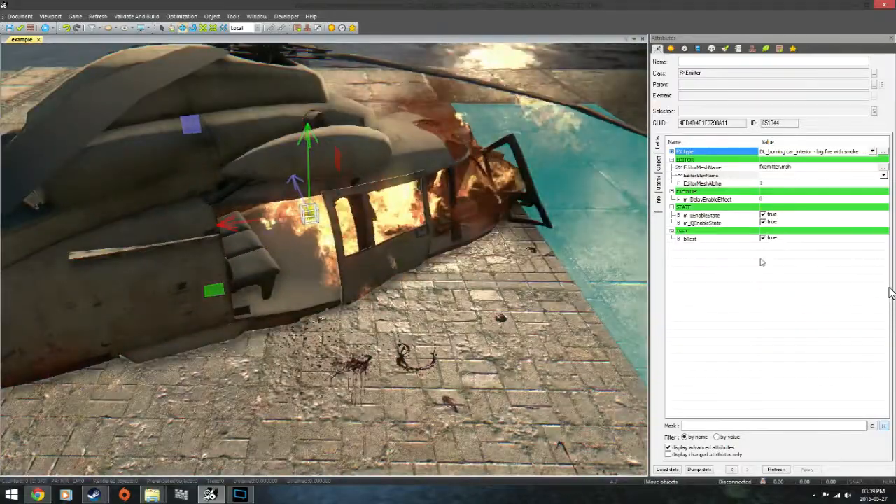
left_click(763, 238)
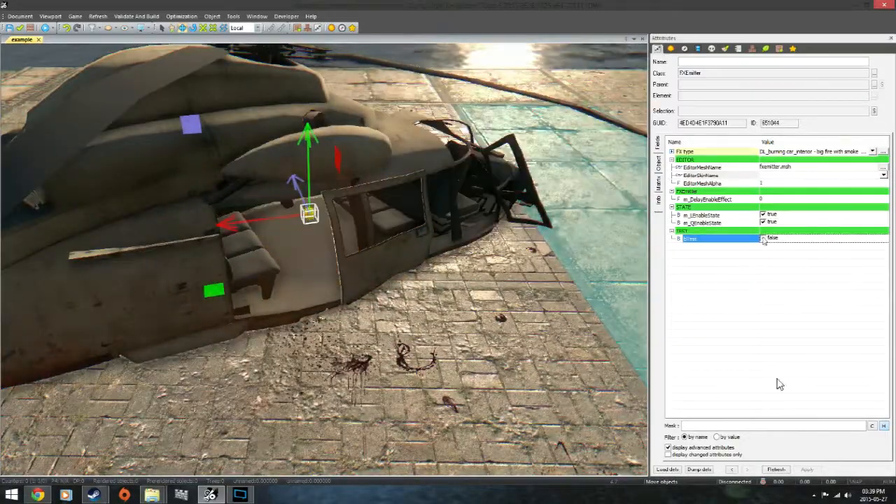
scroll(420, 364, "down", 3)
middle_click_drag(421, 363, 419, 366)
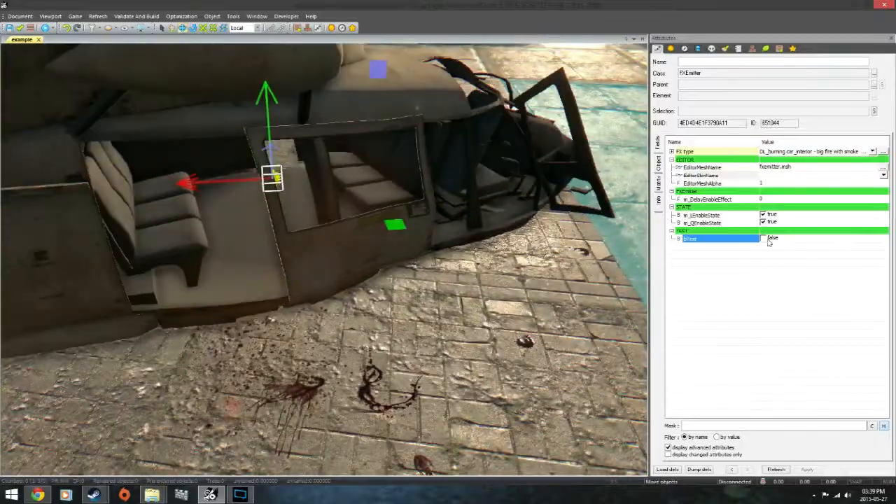
left_click(763, 238)
middle_click_drag(420, 378, 418, 380)
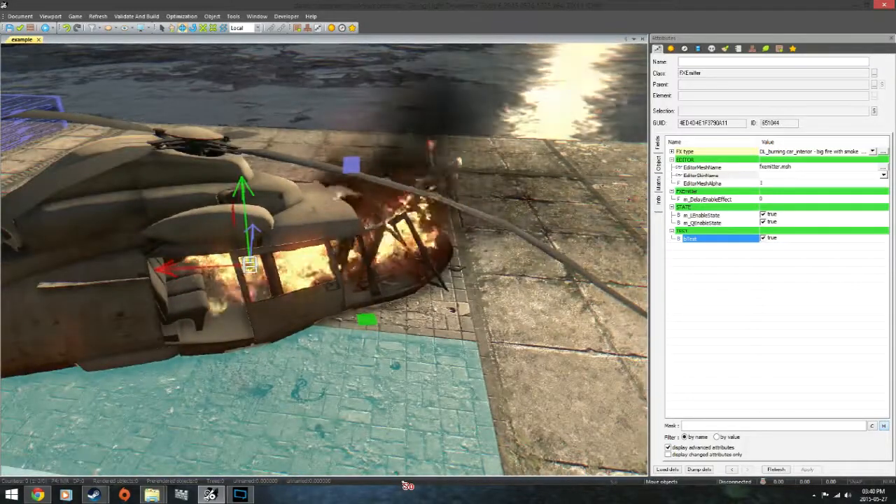
Change the emitter's FX type to DL_explosions - bleed grenade explosion and watch the effect in the viewport.
left_click(827, 150)
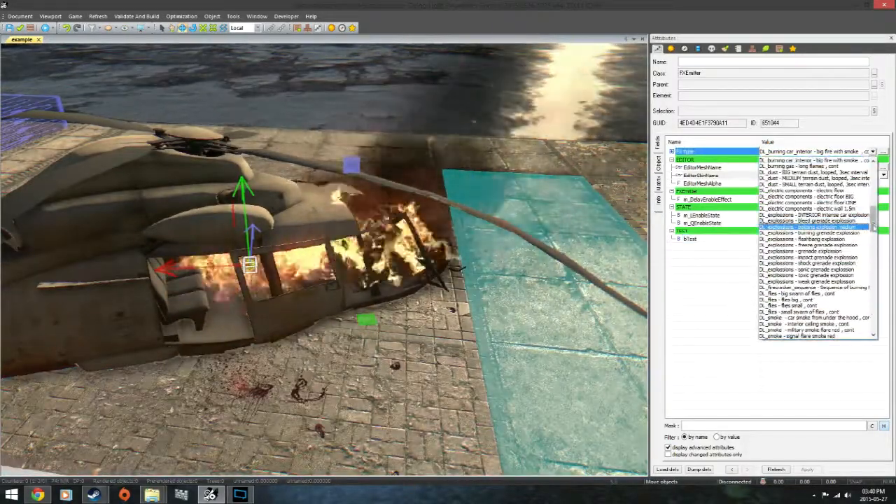
mouse_move(874, 219)
left_mouse_down()
mouse_move(874, 326)
mouse_move(884, 226)
left_mouse_up()
left_click(822, 210)
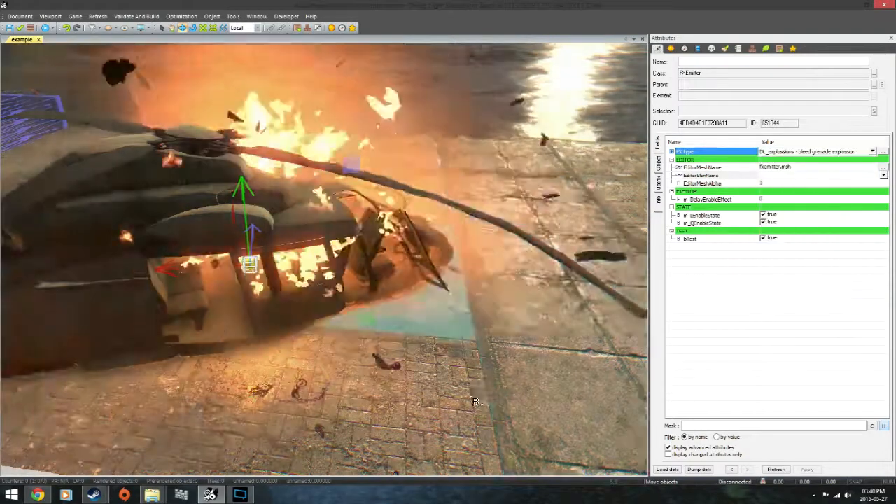
right_click_drag(474, 329, 475, 401)
Set the emitter's FX type back to DL_burning car_interior - big fire with smoke.
left_click(797, 151)
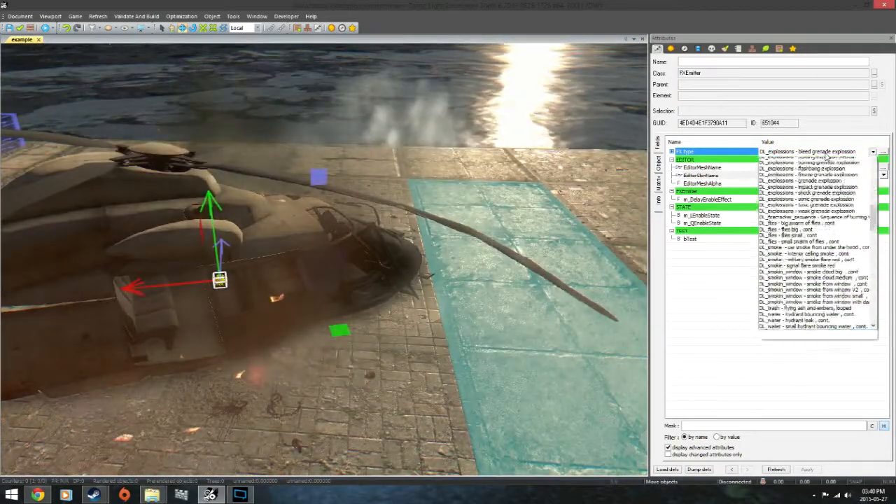
scroll(839, 238, "up", 3)
scroll(840, 245, "down", 3)
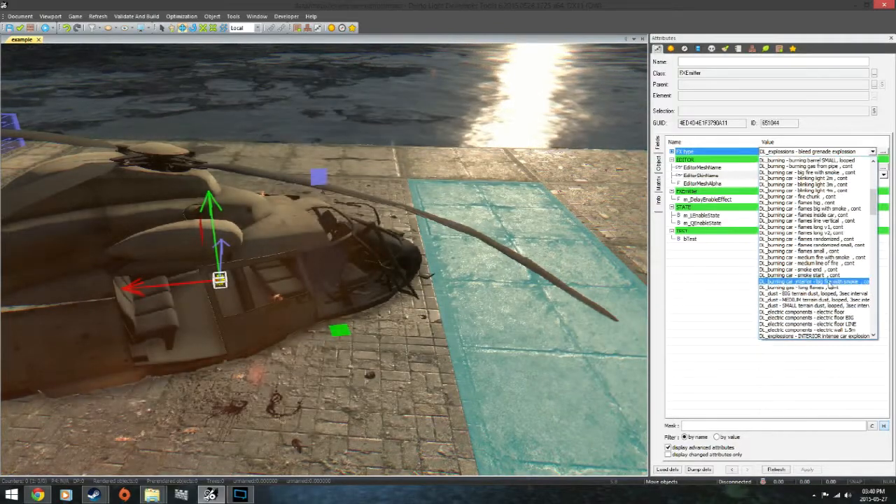
left_click(829, 283)
right_click_drag(308, 466, 308, 501)
Place a Sound Emitter object on the pavement corner near the parked grey car.
left_click(779, 49)
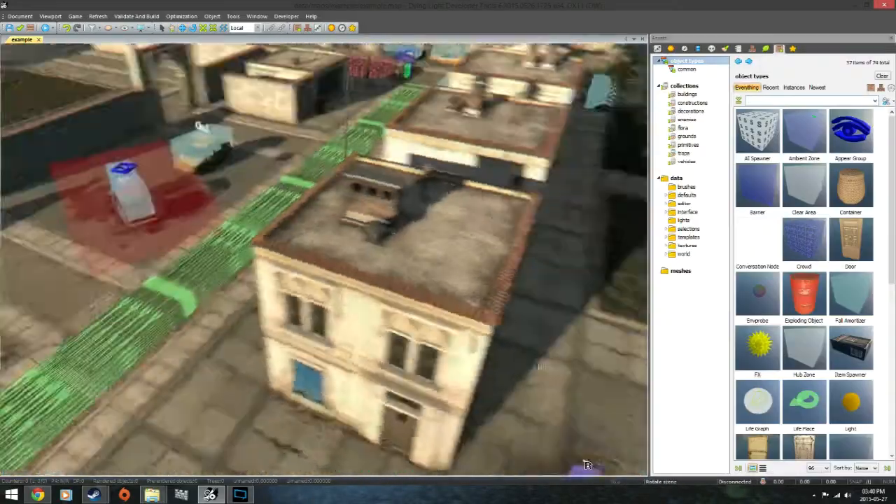
scroll(812, 376, "down", 5)
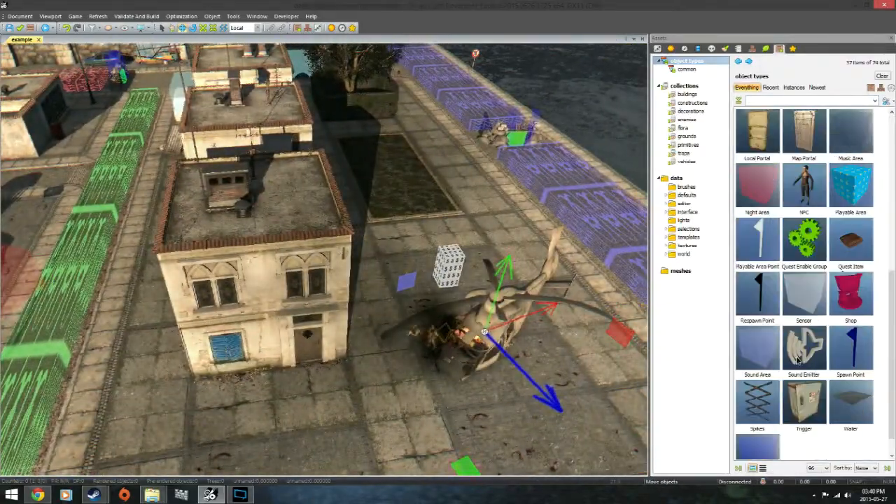
left_click(808, 356)
right_click_drag(240, 329, 388, 417)
left_click(387, 418)
right_click_drag(326, 324, 278, 425)
Open the sound emitter's attributes, filter the sound list by "music" and assign dz_apartments_chopin_music_01_far as its sSoundName.
left_click(657, 49)
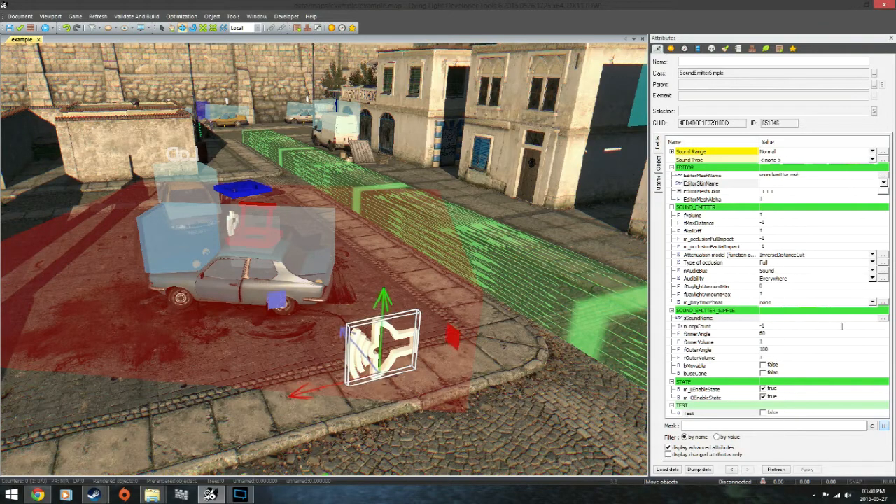
left_click(728, 317)
left_click(882, 319)
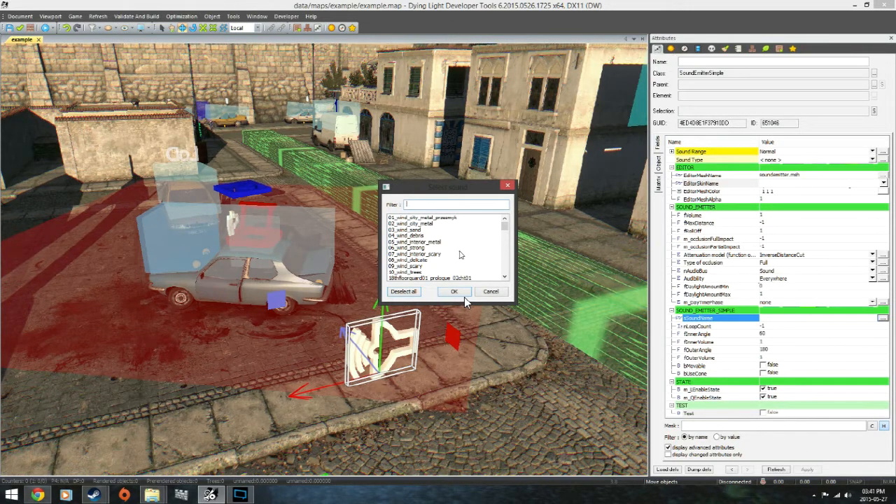
type("music")
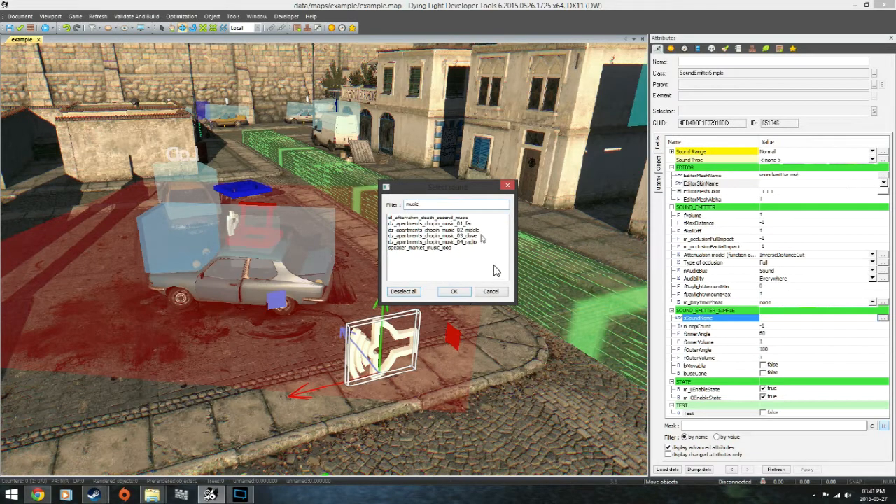
left_click(466, 225)
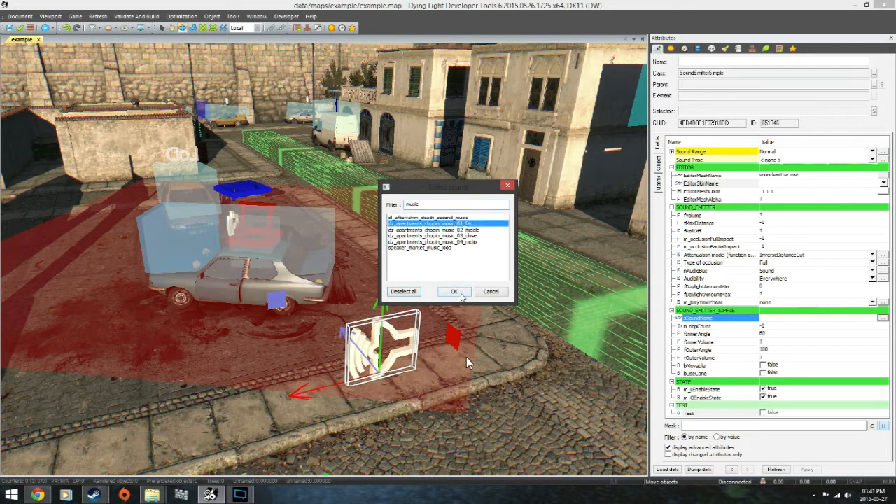
left_click(461, 293)
Enable the sound emitter's Test option and preview its sound from close by and farther away.
right_click_drag(526, 378, 534, 387)
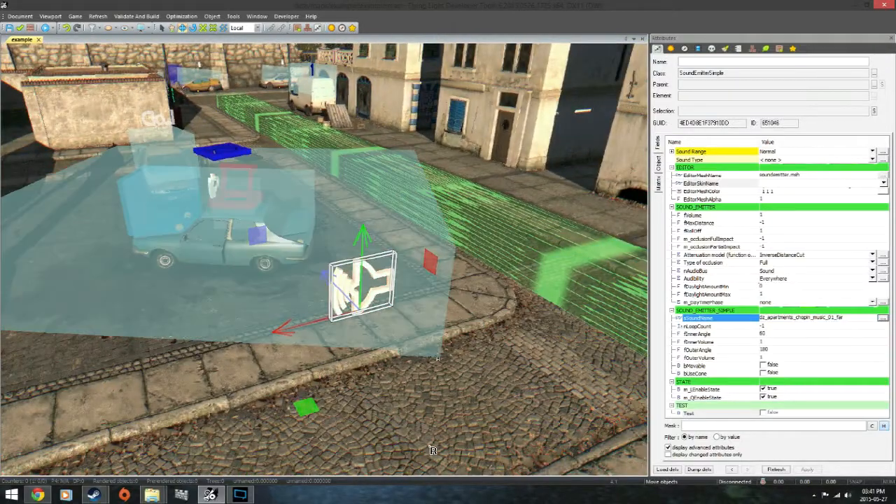
right_click_drag(433, 449, 681, 501)
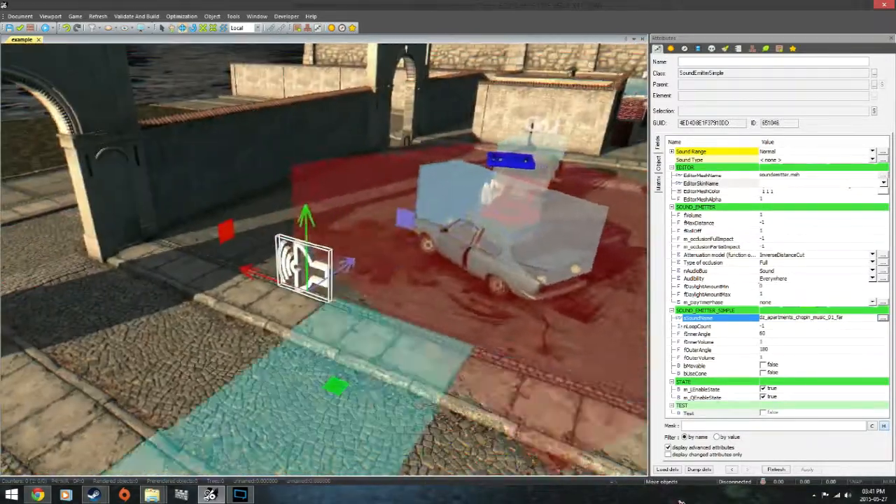
left_click(763, 414)
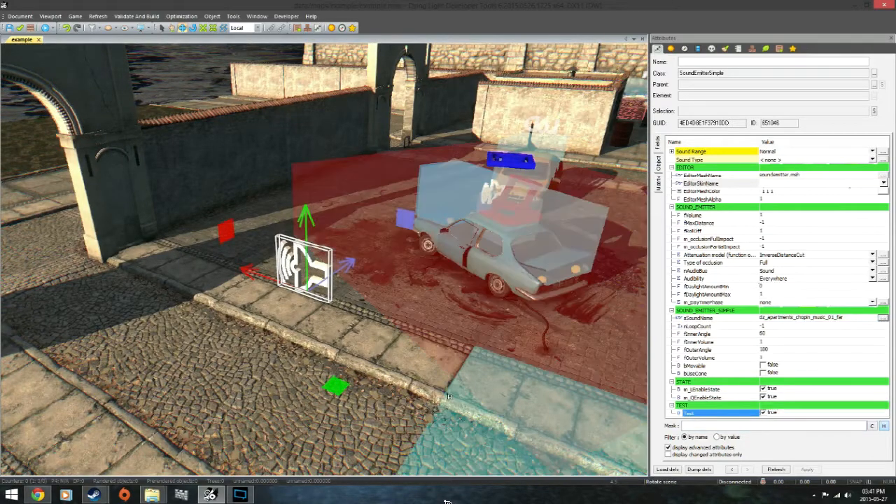
right_click_drag(449, 397, 449, 499)
key("w")
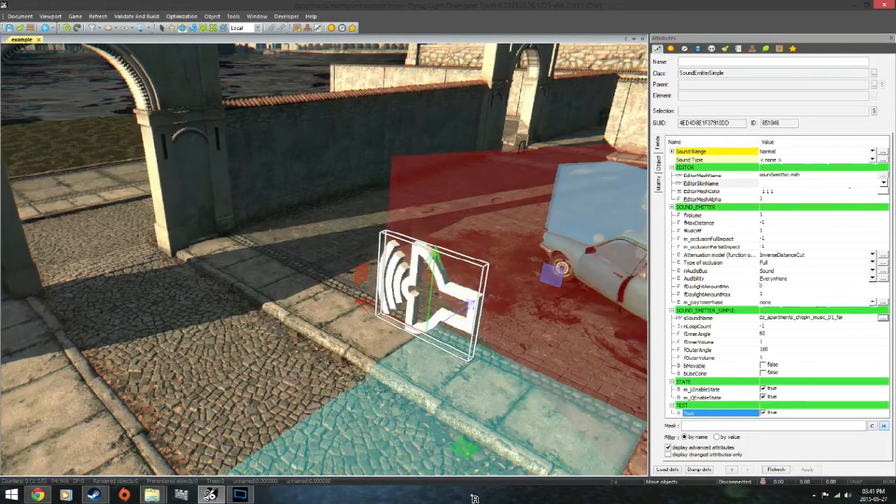
key("w")
right_click_drag(468, 390, 466, 392)
key("s")
key("s")
key("a")
key("w")
Change the sound emitter's sSoundName to 02_wind_city_metal.
left_click(882, 318)
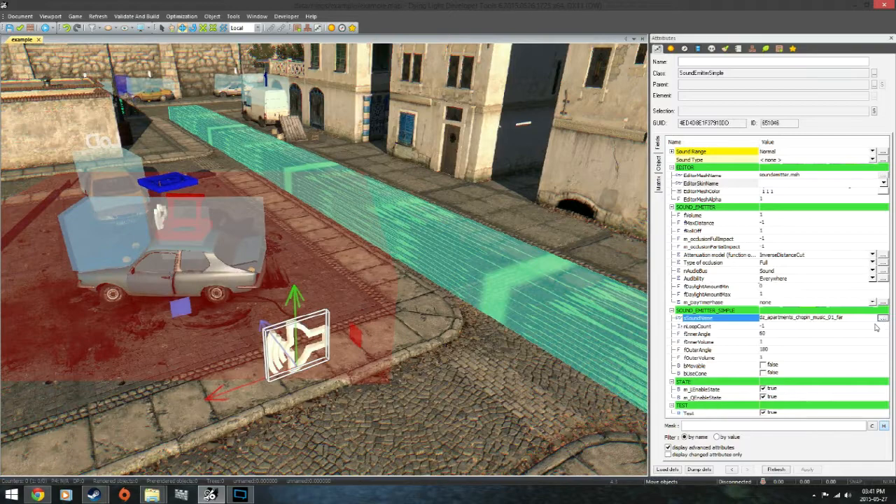
left_click_drag(506, 238, 504, 215)
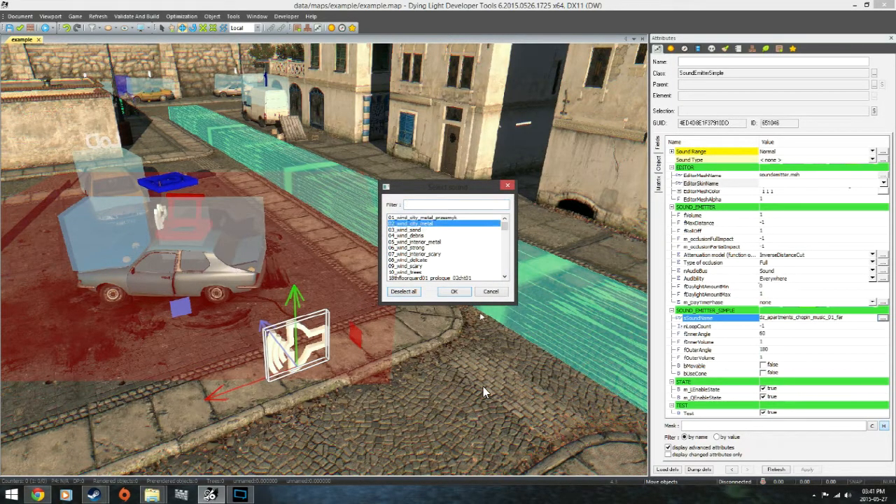
left_click(452, 292)
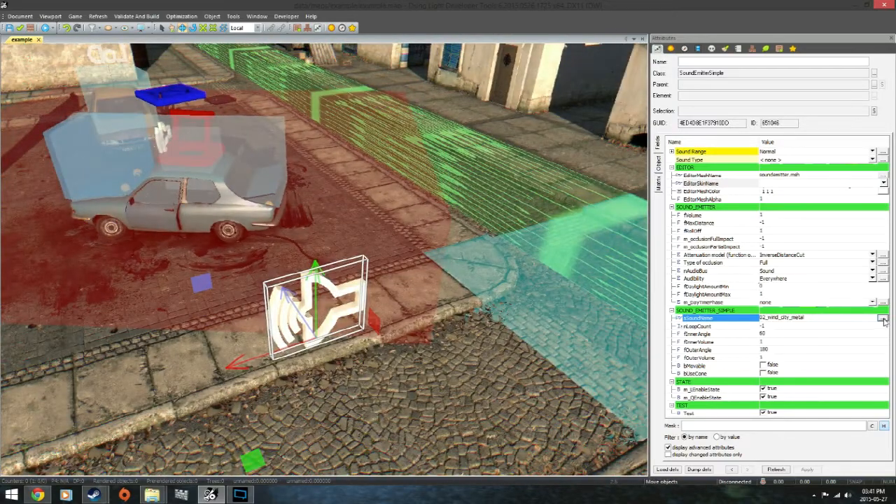
Filter the sound list by "rain" and set the sound emitter's sSoundName to ambience_rain_global_loop.
left_click(882, 319)
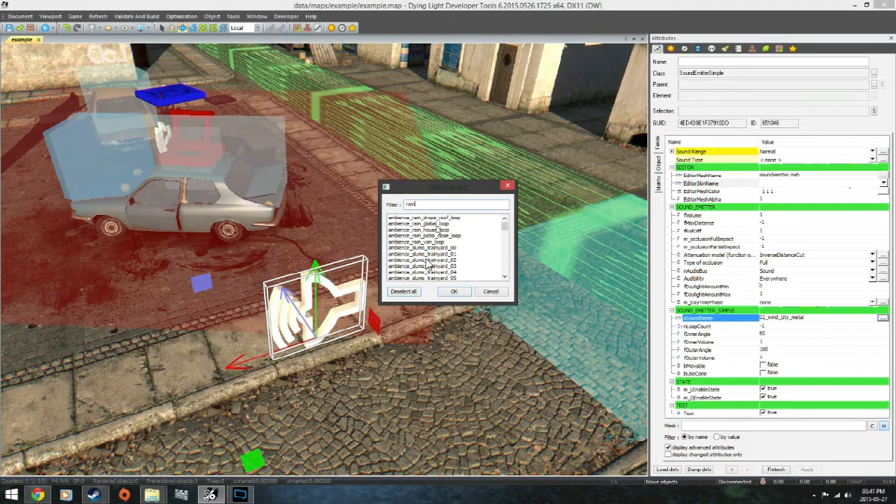
left_click(453, 292)
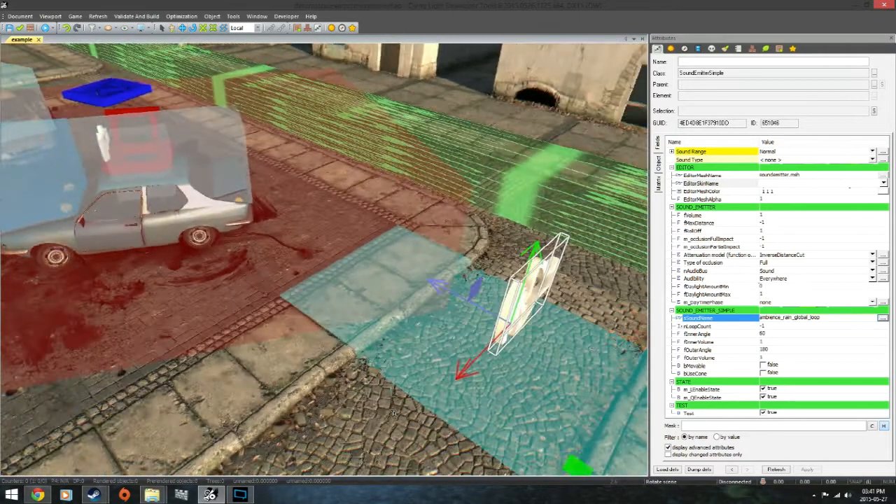
Preview the rain sound around the emitter and delete the sound emitter from the pavement.
right_click_drag(393, 413, 393, 414)
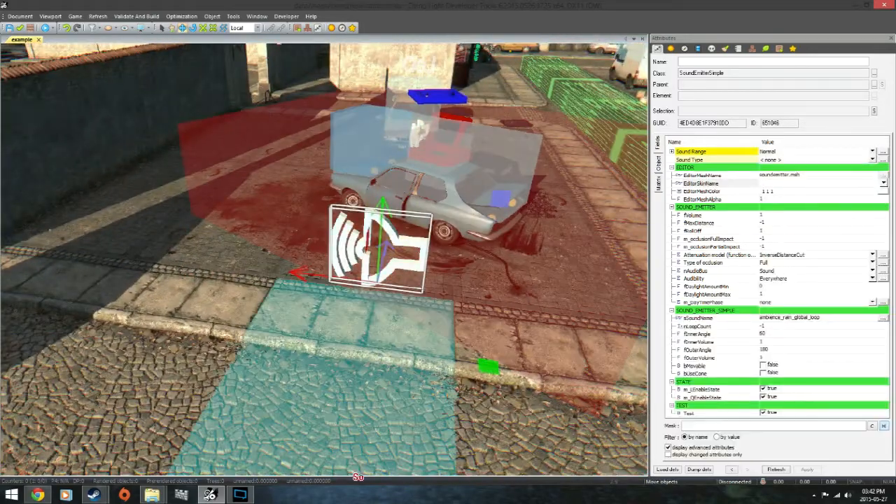
key("Delete")
Examine the buildings along the street and the furnished interior of the end house near the helicopter.
middle_click_drag(259, 350, 315, 397)
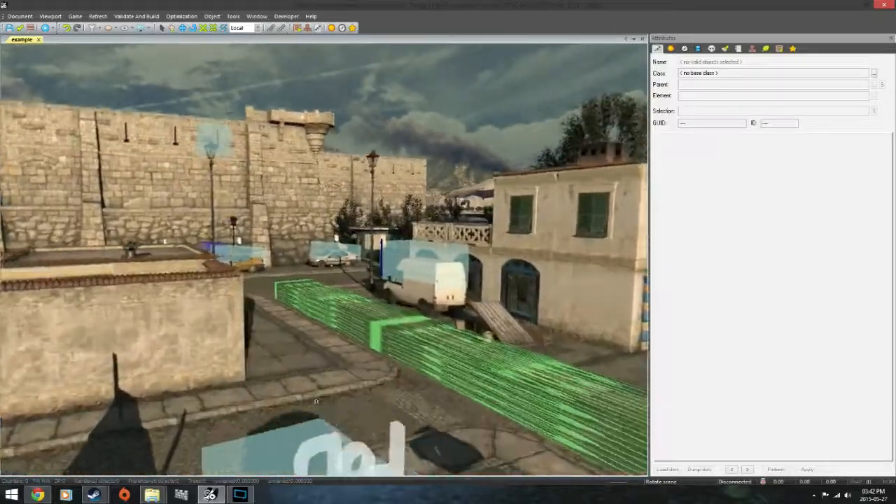
middle_click_drag(315, 401, 316, 396)
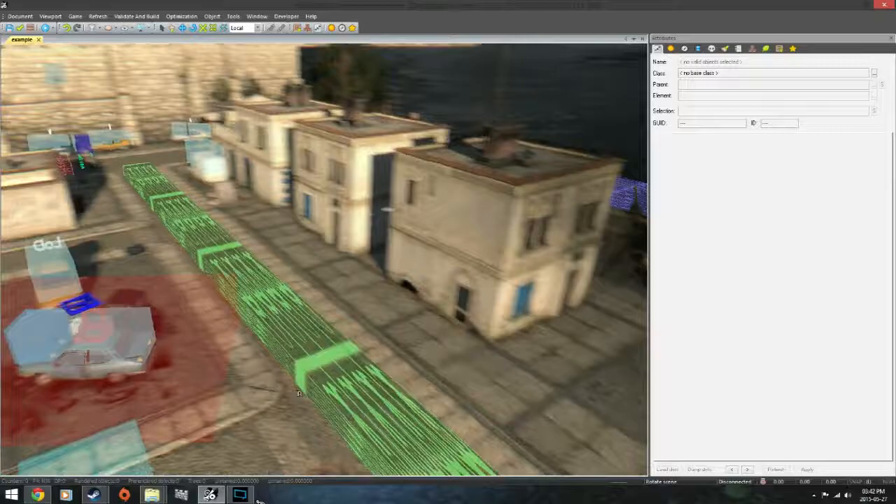
mouse_move(299, 393)
middle_mouse_down()
mouse_move(322, 405)
mouse_move(301, 397)
middle_mouse_up()
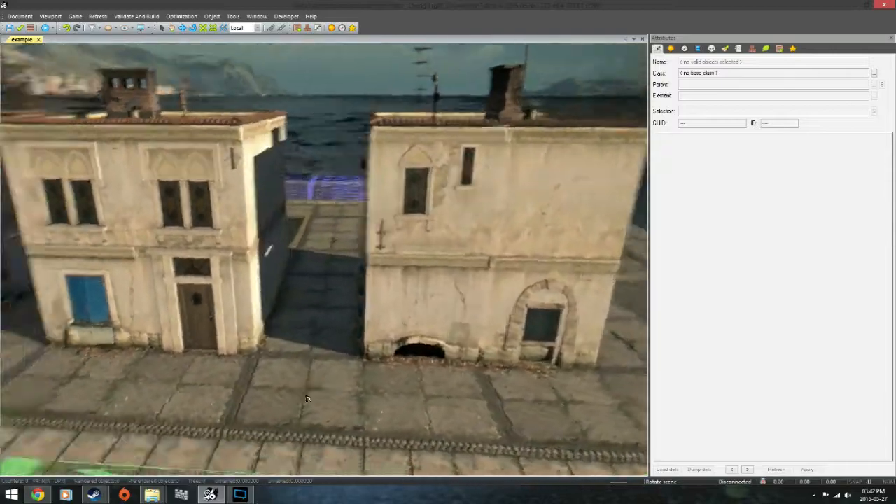
middle_click_drag(307, 399, 316, 396)
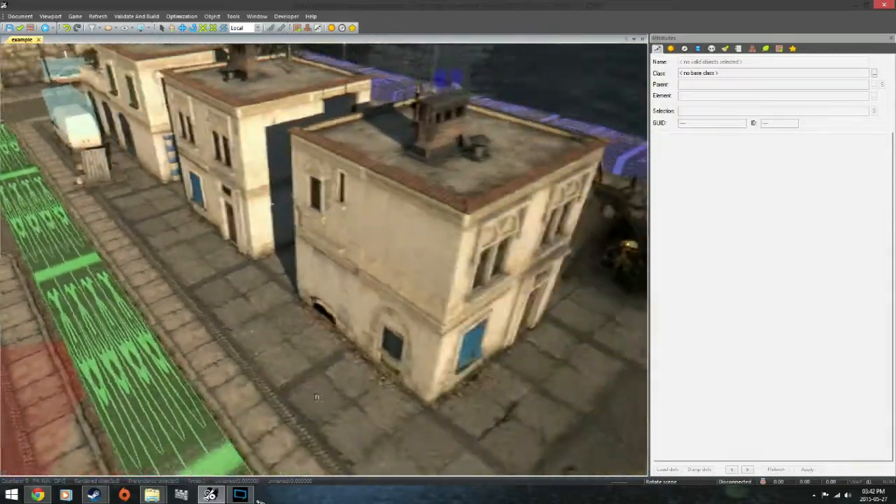
key("w")
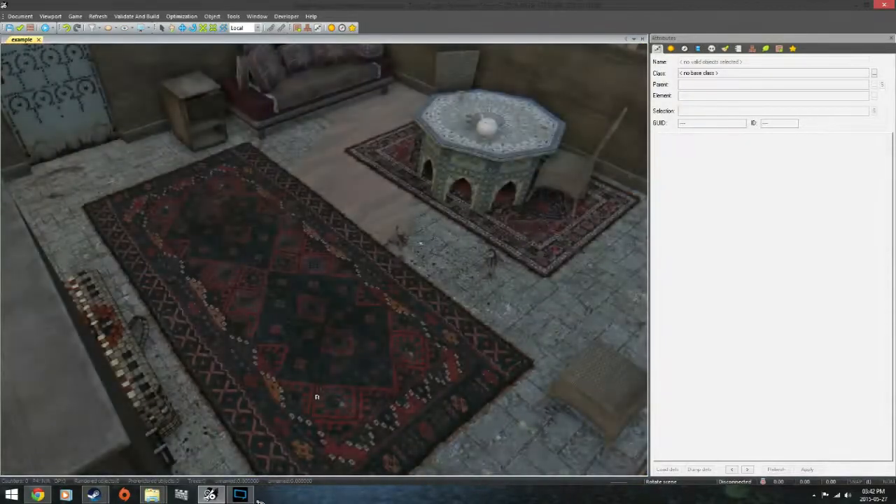
left_click(342, 403)
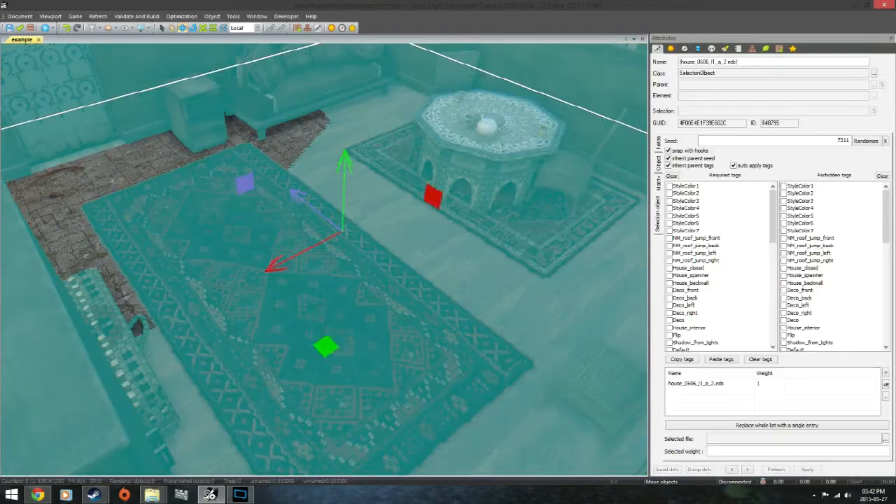
left_click(80, 211)
right_click_drag(82, 210, 196, 194)
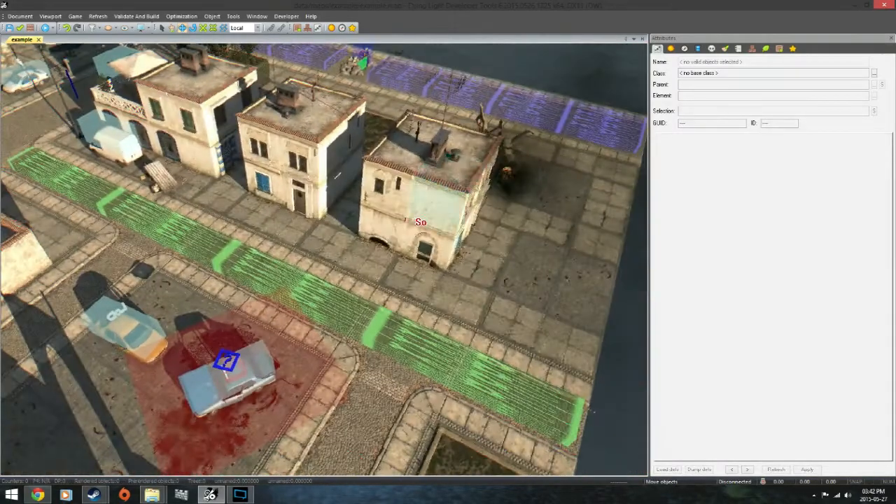
Select the house nearest the helicopter and examine its exterior and interior as one selection object.
left_click(420, 222)
right_click_drag(420, 222, 474, 321)
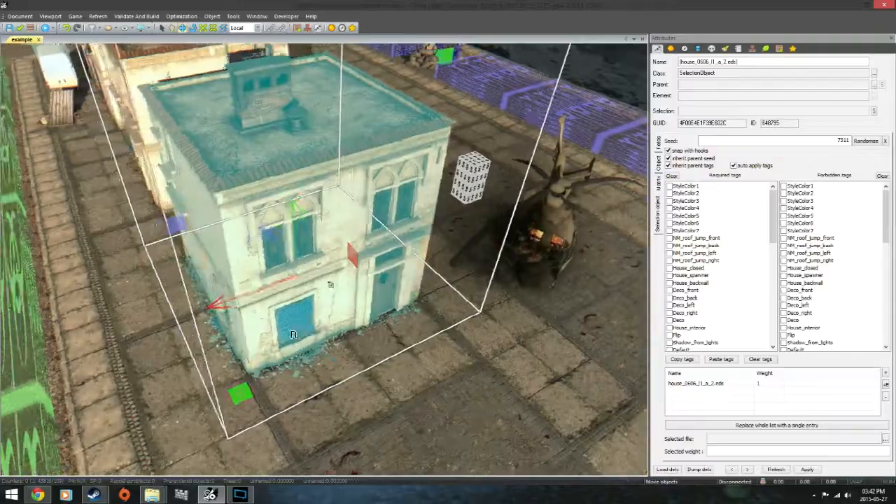
right_click_drag(292, 334, 206, 229)
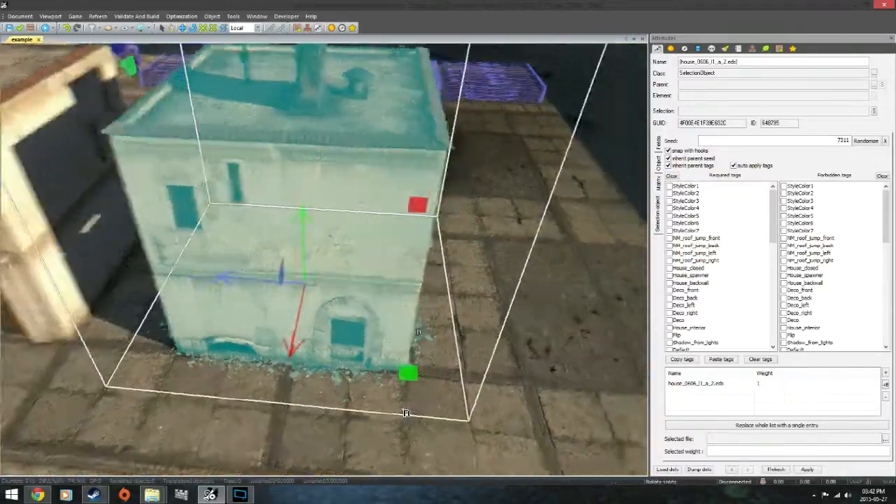
right_click_drag(405, 413, 346, 412)
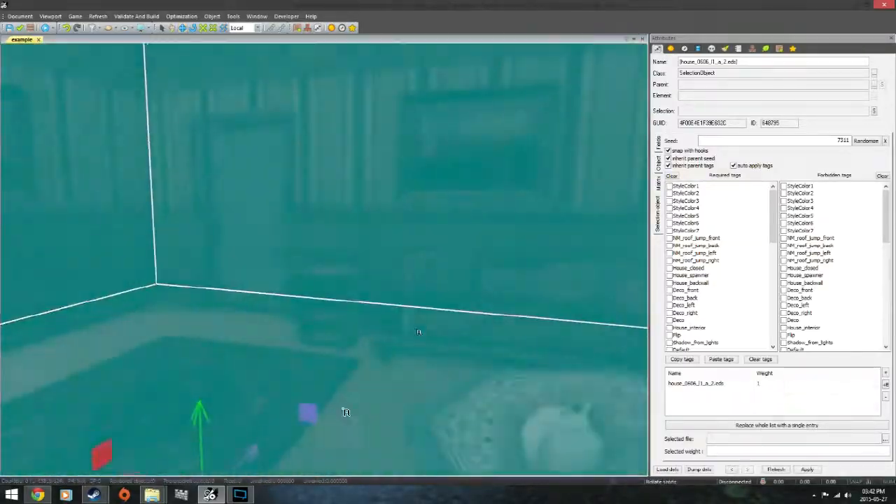
right_click_drag(405, 413, 317, 371)
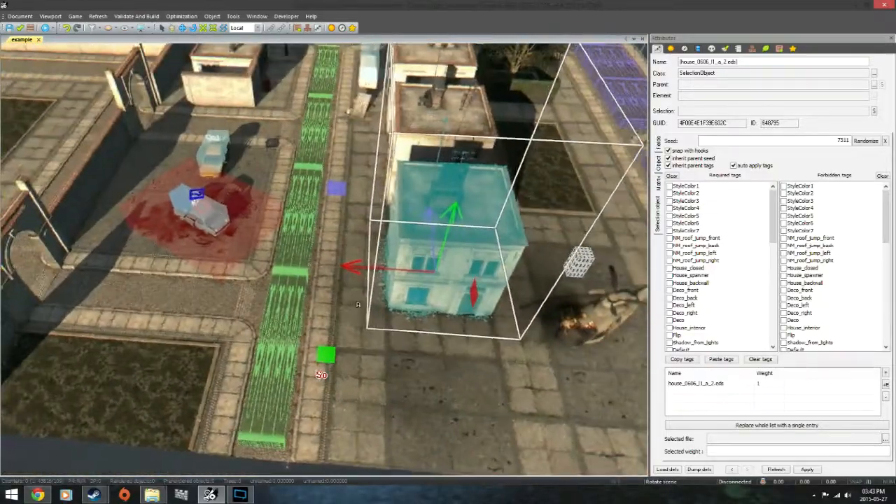
Find house_0606_l1_a_2 in the object list and open its group for editing.
key("d")
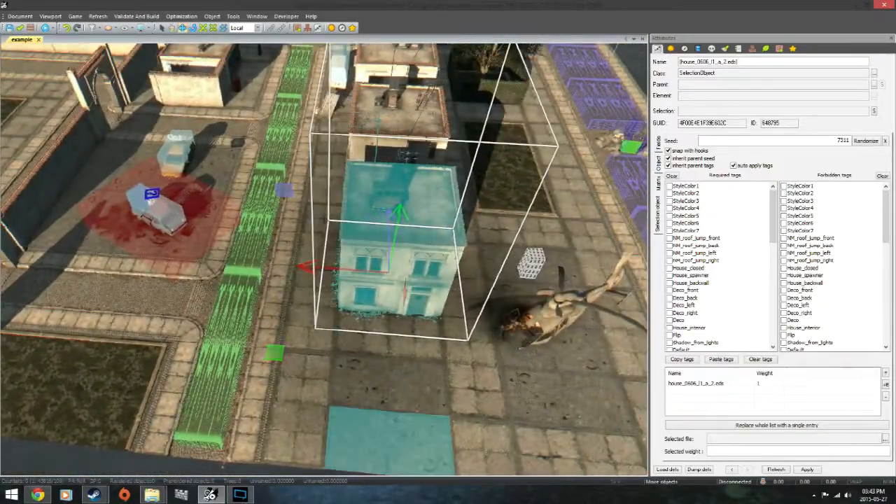
right_click_drag(453, 376, 463, 375)
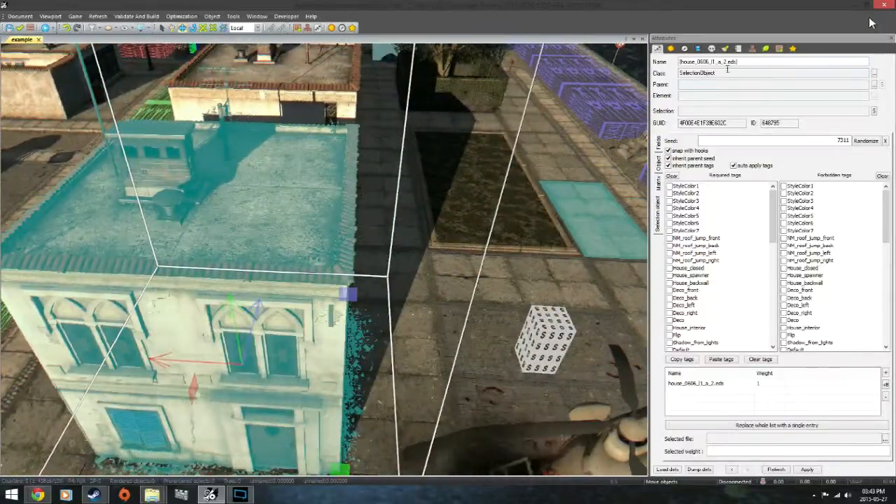
left_click(751, 48)
right_click(814, 107)
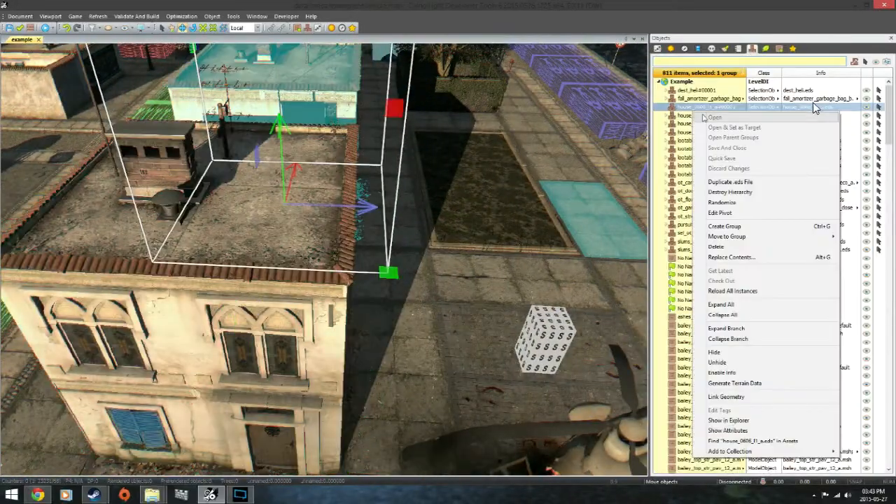
left_click(677, 107)
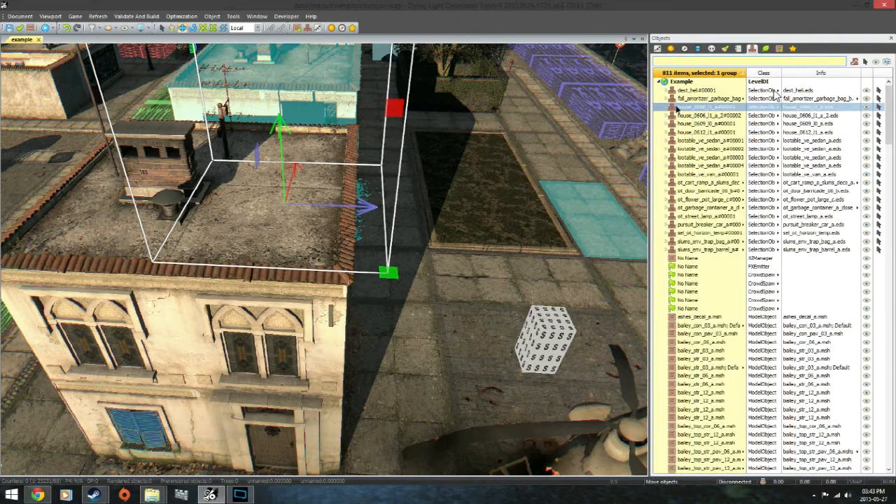
right_click(704, 107)
left_click(686, 123)
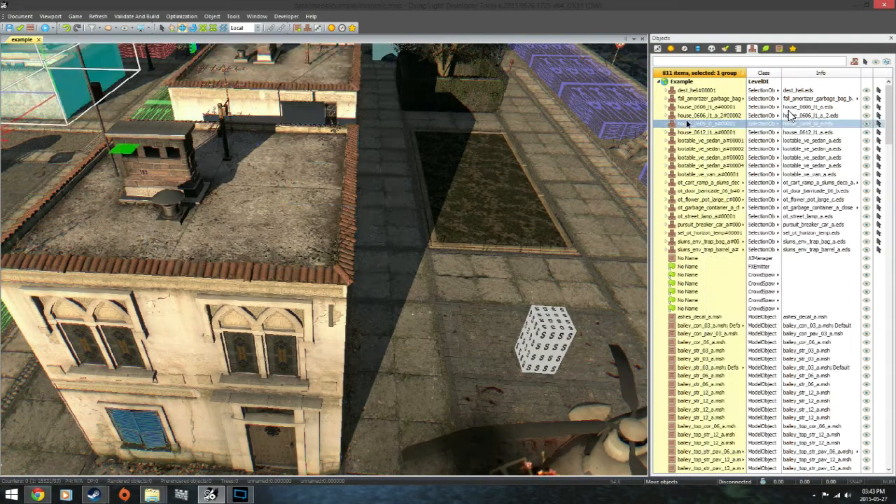
left_click(697, 117)
right_click(668, 115)
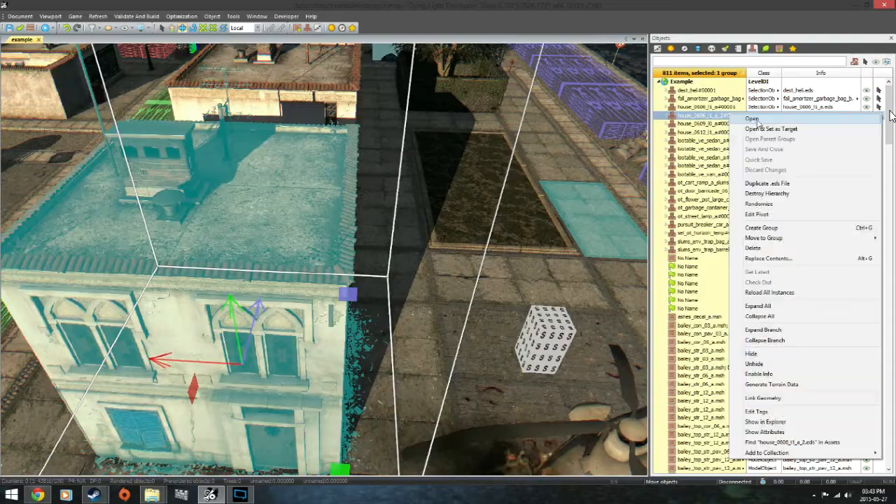
left_click(686, 118)
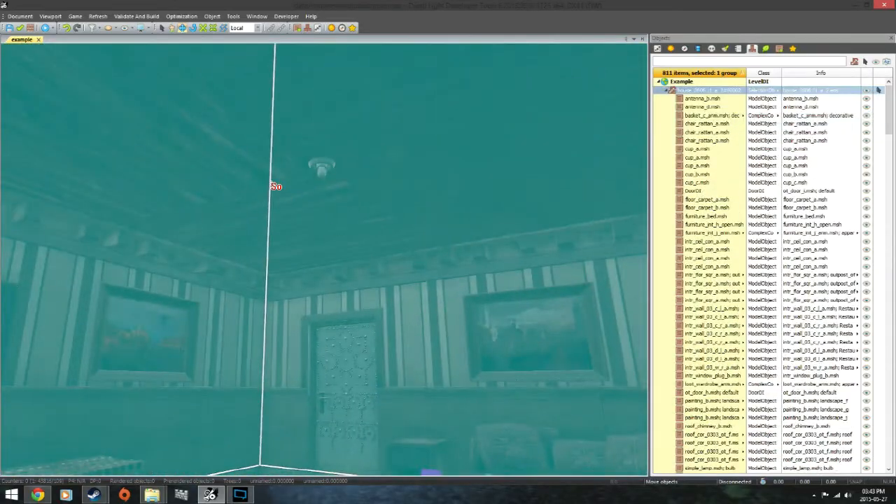
Add an Envprobe from the object types to the furnished ground-floor room of the opened house, above the rug.
left_click(271, 183)
right_click_drag(271, 184, 254, 198)
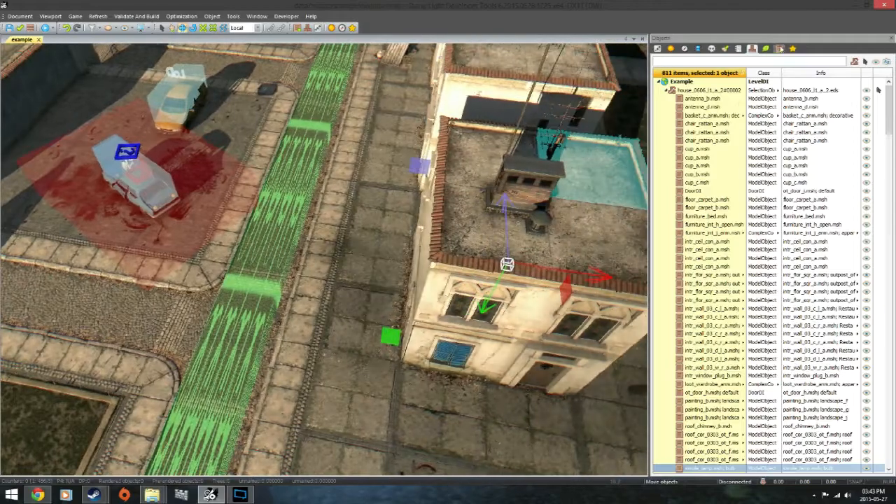
left_click(778, 48)
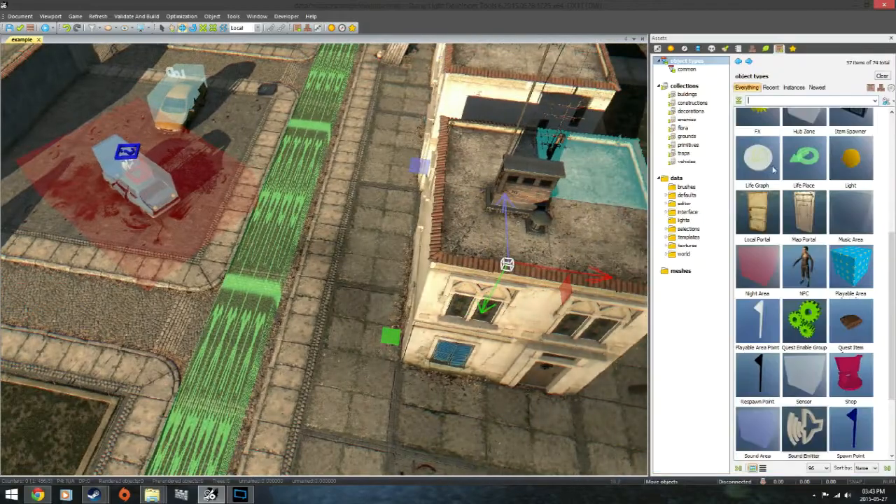
scroll(777, 210, "up", 5)
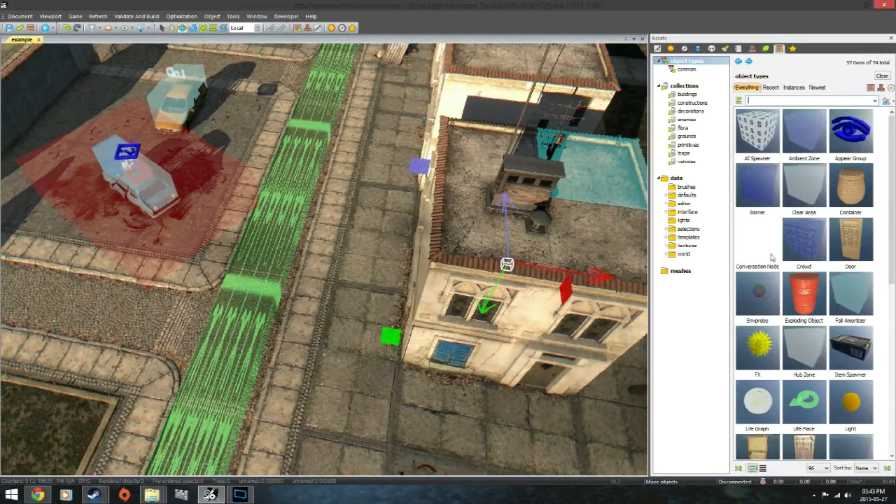
left_click_drag(746, 309, 248, 330)
key("a")
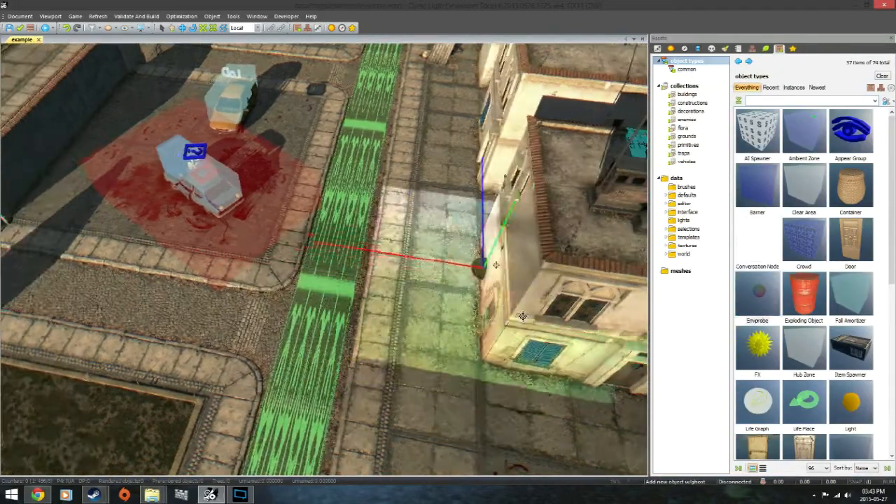
key("d")
middle_click_drag(389, 292, 392, 354)
key("d")
key("w")
key("w")
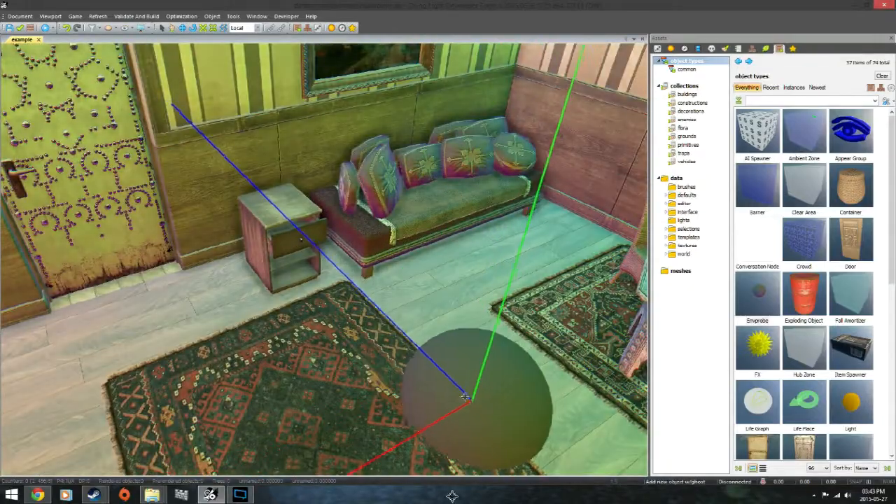
scroll(465, 397, "down", 3)
scroll(470, 417, "up", 3)
middle_click_drag(466, 410, 468, 413)
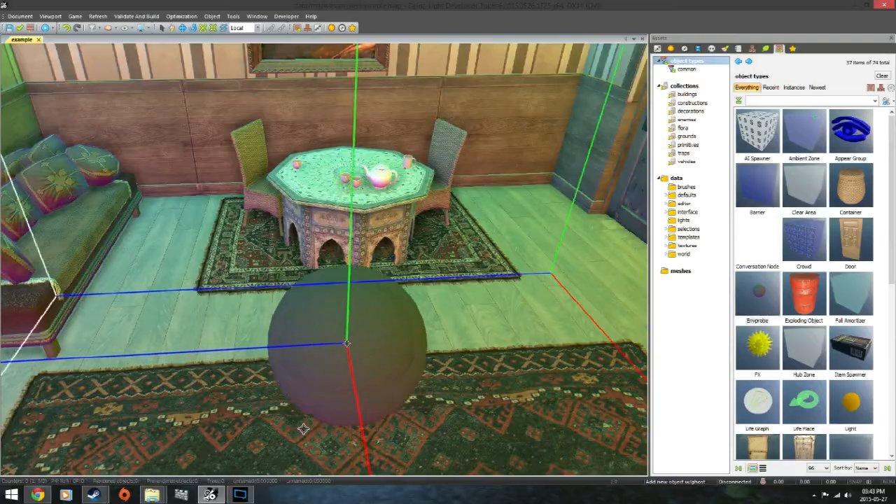
Examine the Envprobe's box inside the room and around the outer walls of the house.
scroll(346, 343, "down", 5)
middle_click_drag(348, 352, 354, 348)
scroll(354, 344, "up", 3)
scroll(346, 360, "down", 3)
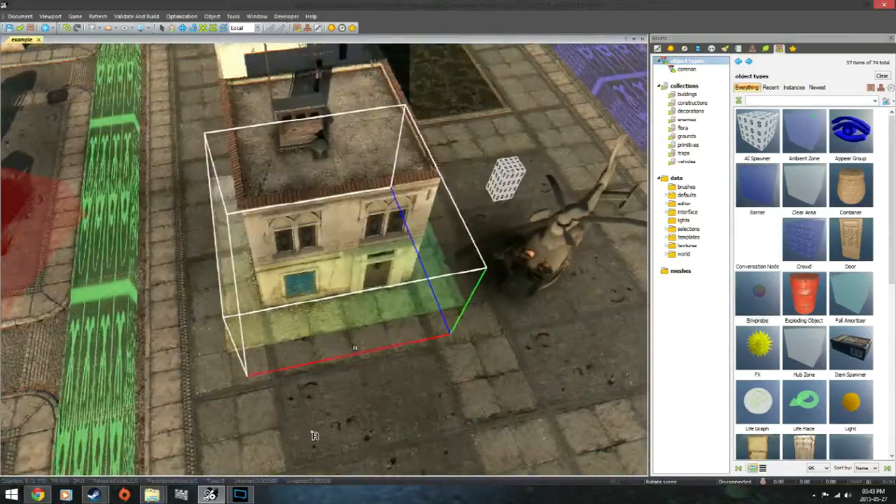
middle_click_drag(319, 434, 336, 427)
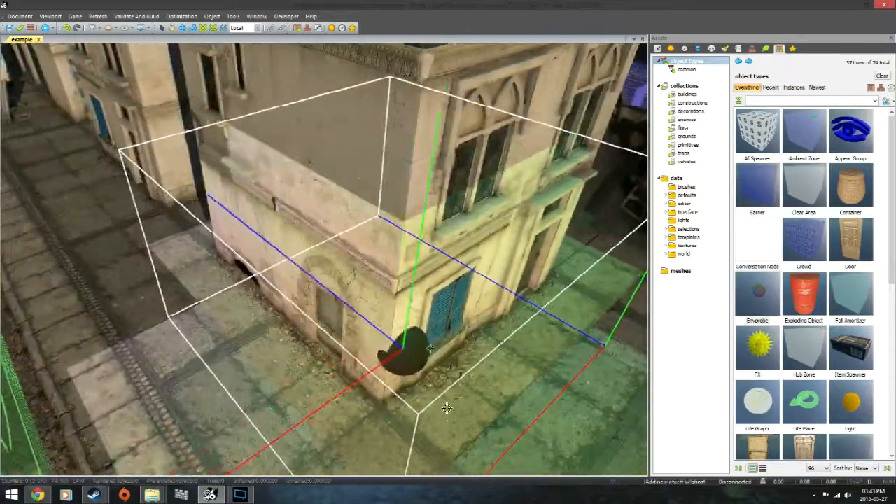
scroll(346, 412, "down", 5)
middle_click_drag(273, 406, 633, 416)
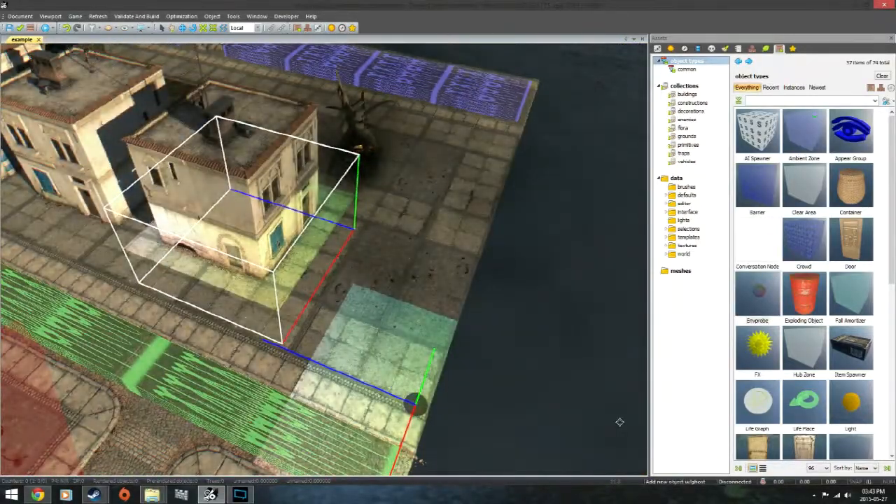
middle_click_drag(559, 422, 530, 423)
scroll(530, 422, "up", 5)
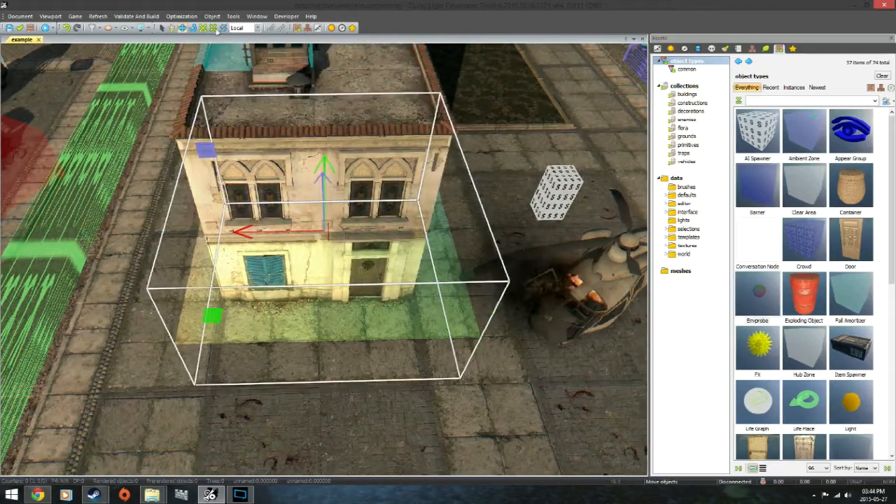
Narrow the Envprobe's box to the width of the house front, shift it along the facade and reduce its depth.
left_click_drag(199, 277, 178, 277)
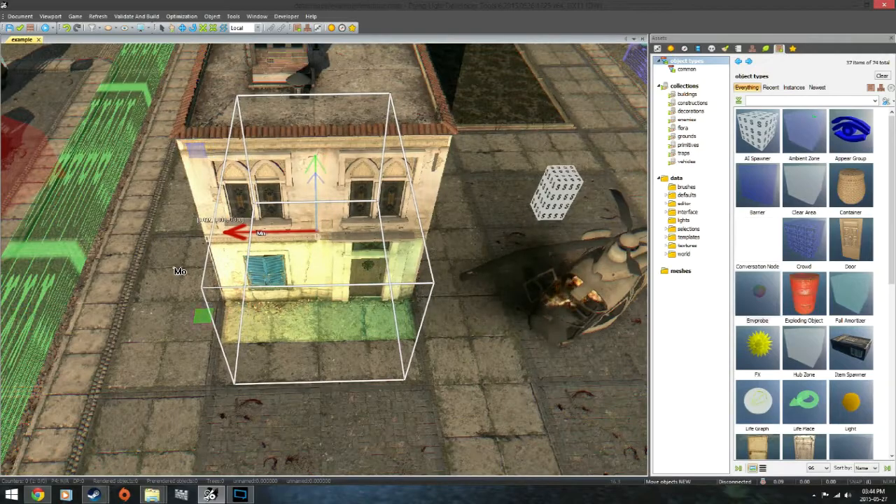
key("w")
middle_click_drag(175, 268, 178, 270)
key("w")
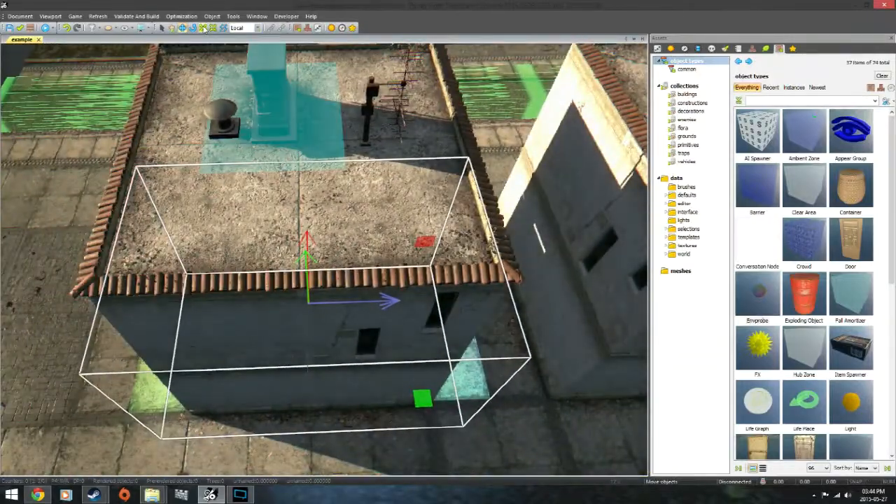
left_click(203, 30)
key("s")
left_click_drag(361, 348, 322, 347)
Trim the Envprobe's box slightly to match the side wall and the alley between the two houses.
key("w")
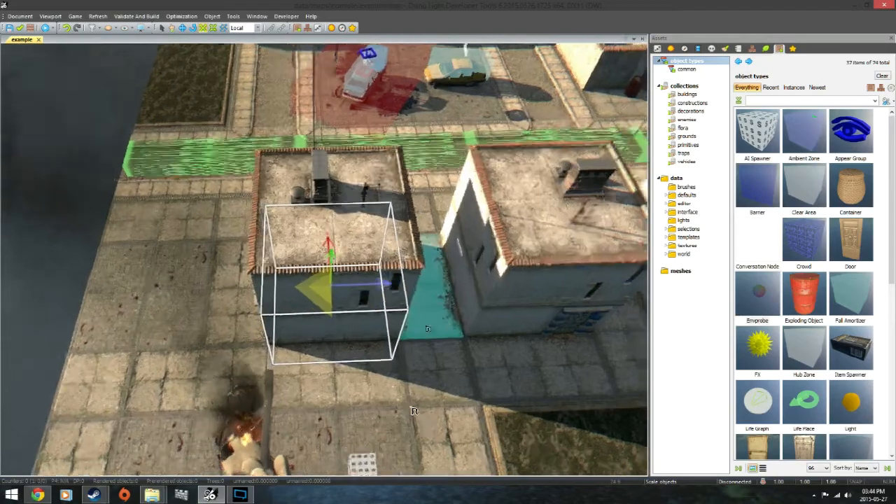
key("w")
right_click_drag(413, 411, 416, 409)
key("s")
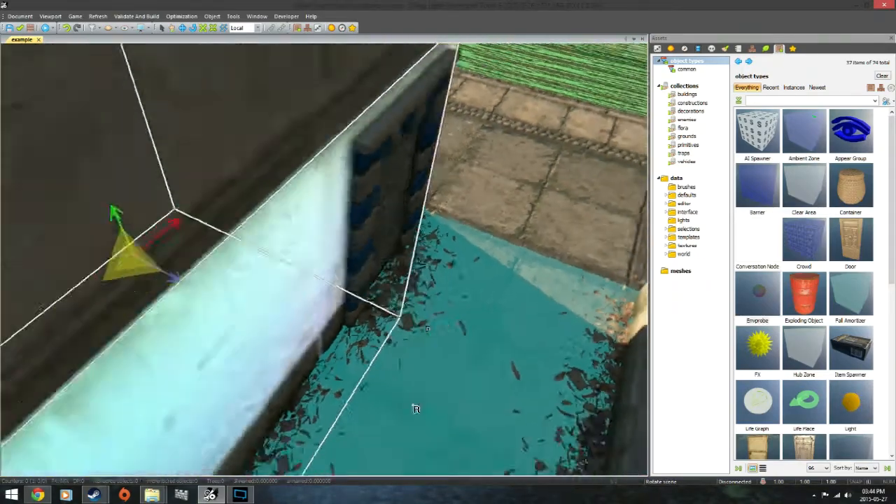
key("s")
left_click_drag(189, 302, 187, 302)
key("a")
right_click_drag(203, 320, 204, 316)
key("d")
right_click_drag(367, 315, 367, 314)
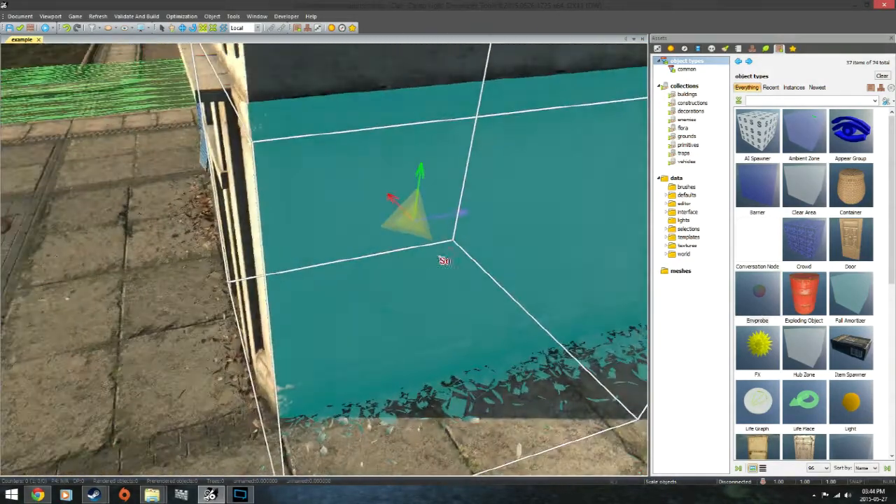
Nudge the Envprobe along the side wall and rescale its box so it fits the corners of the house.
key("a")
key("w")
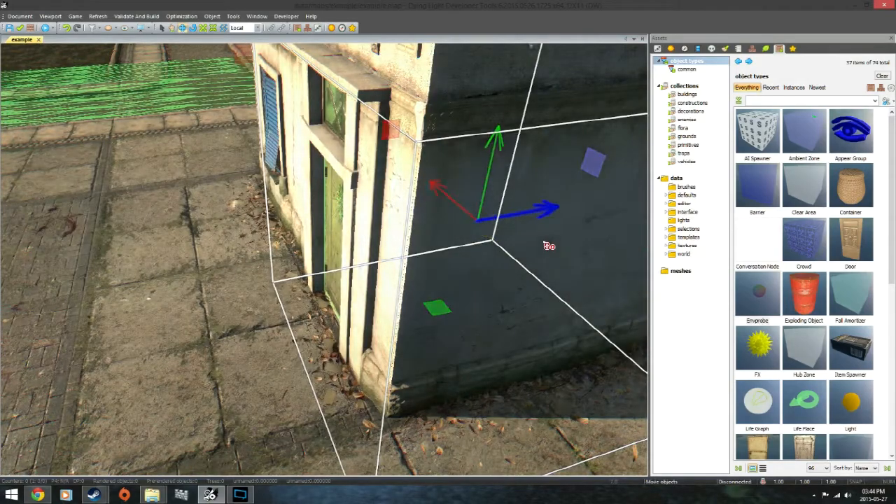
left_click_drag(546, 242, 549, 243)
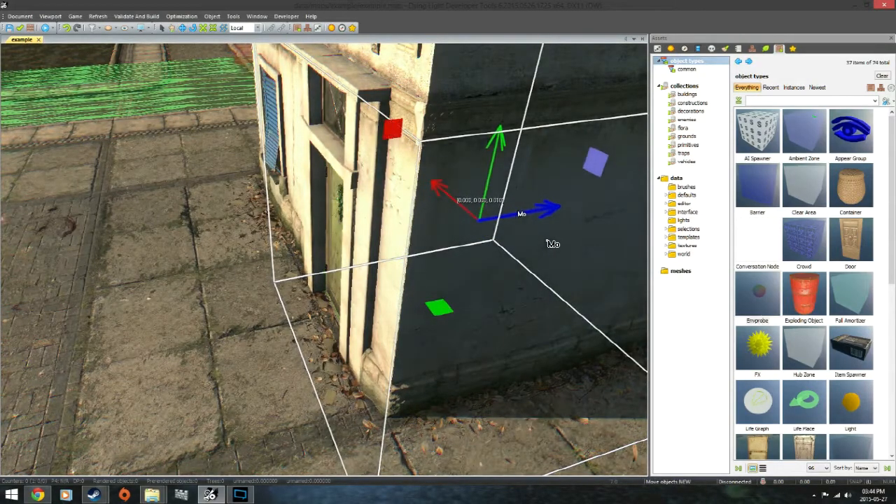
key("d")
right_click_drag(548, 242, 350, 292)
left_click_drag(350, 293, 304, 287)
left_click(203, 28)
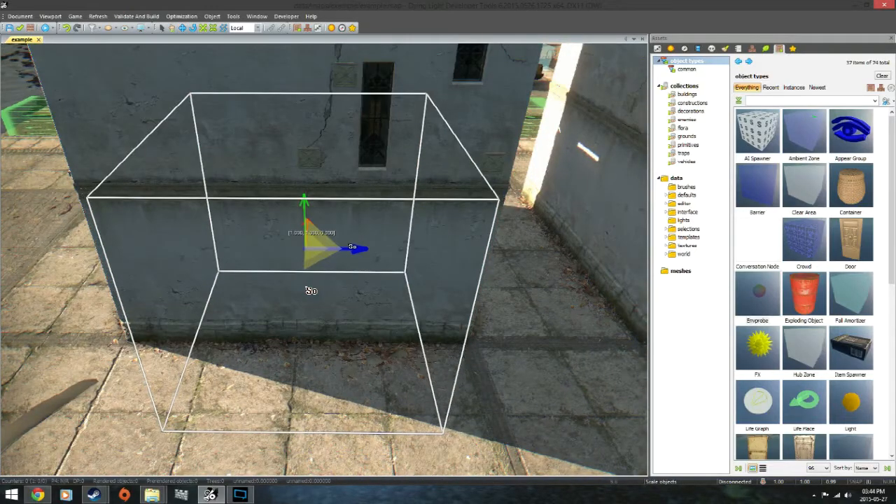
Examine the fitted Envprobe from beside the helicopter, within the furnished room and in front of the house.
key("d")
right_click_drag(305, 287, 316, 289)
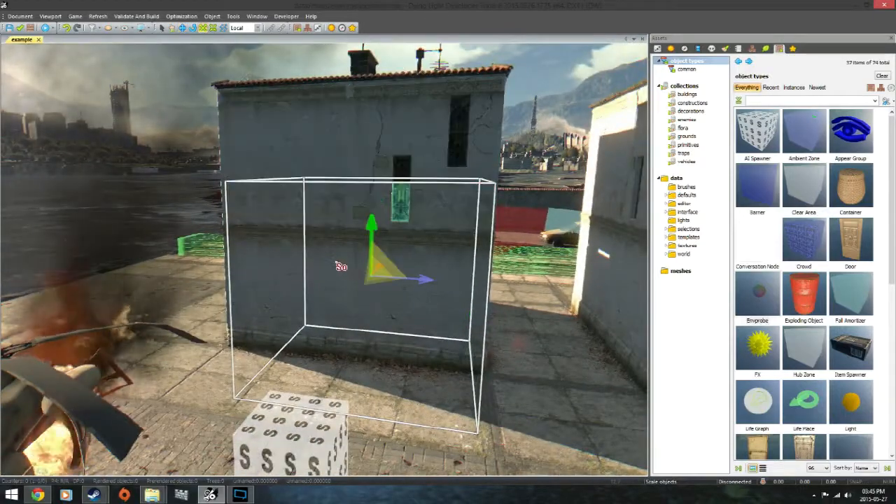
mouse_move(390, 264)
right_mouse_down()
mouse_move(373, 268)
mouse_move(393, 268)
right_mouse_up()
key("w")
key("s")
key("w")
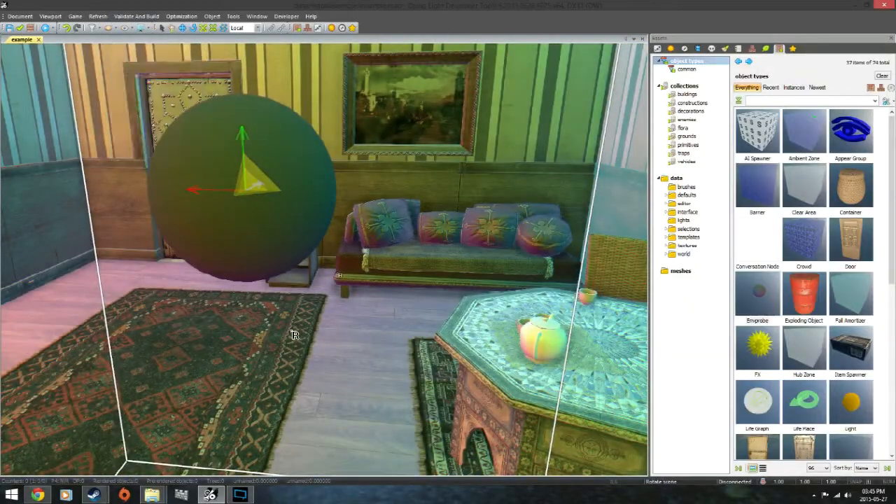
key("s")
right_click_drag(295, 335, 159, 313)
key("w")
key("s")
key("w")
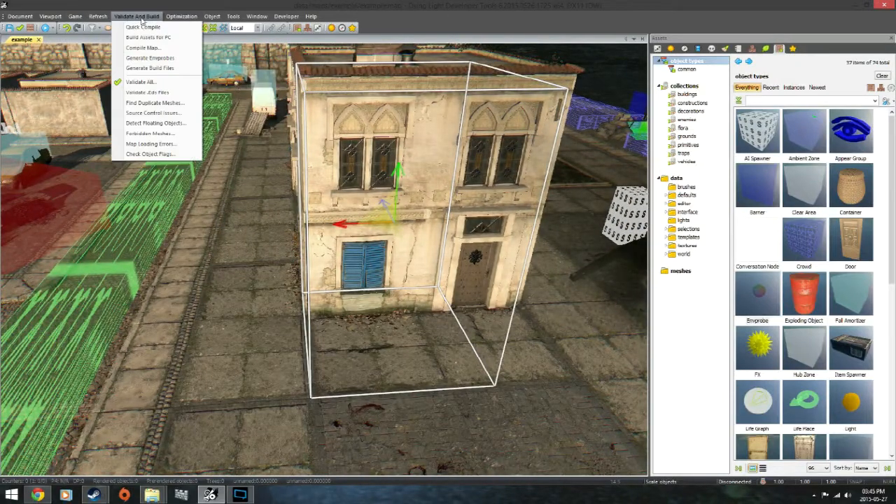
Generate the envprobes for the example map.
left_click(156, 59)
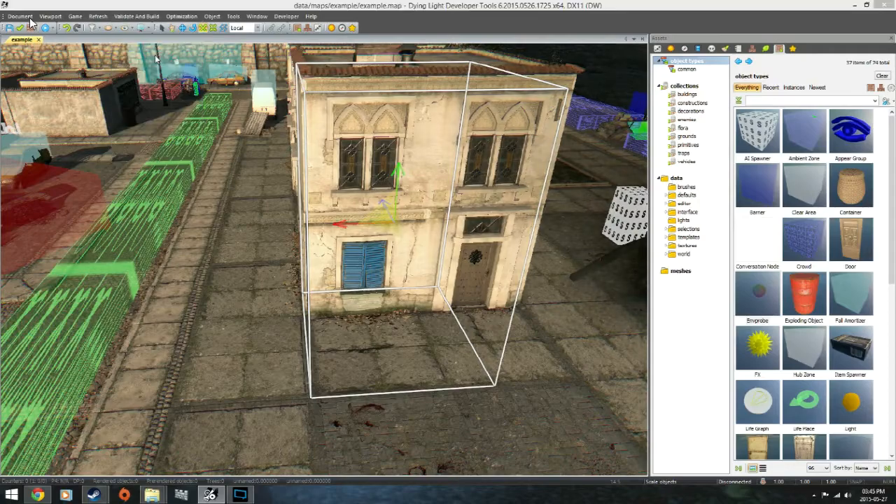
left_click(526, 293)
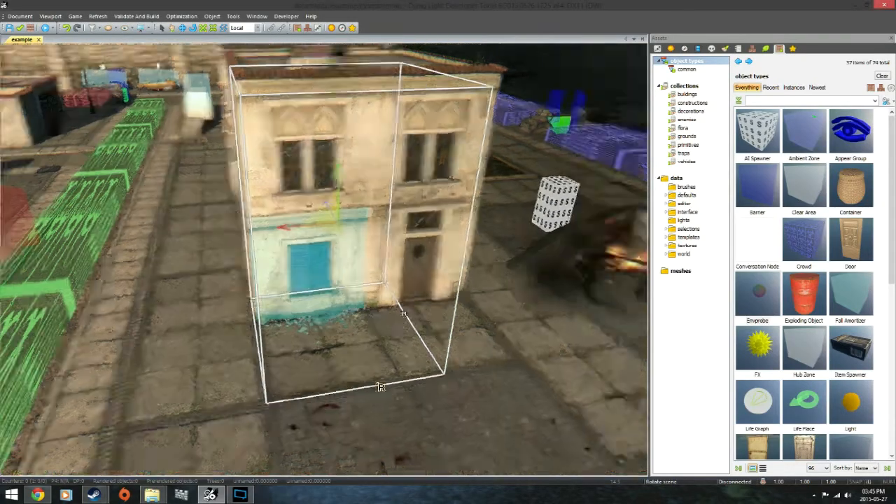
Add a Light from the object types on the rug near the wicker basket inside the darkened room.
key("w")
right_click_drag(397, 313, 452, 327)
key("w")
key("s")
right_click_drag(452, 403, 556, 448)
left_click_drag(847, 397, 280, 369)
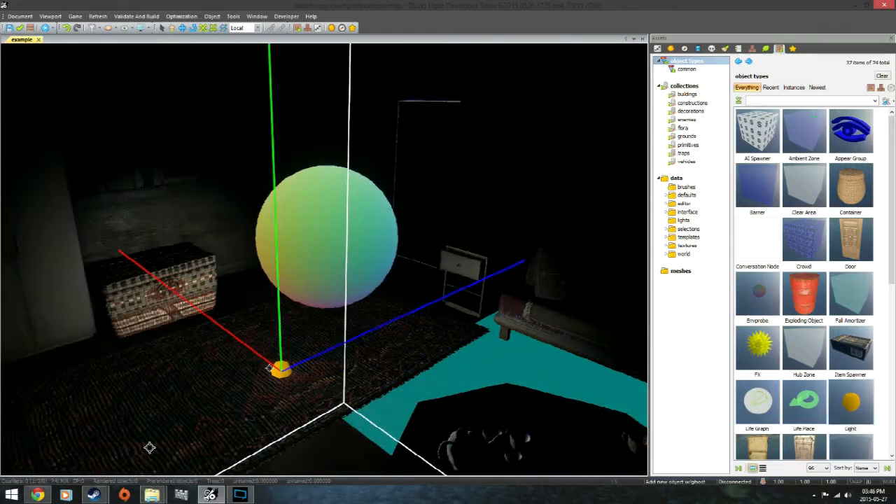
right_click_drag(160, 430, 276, 220)
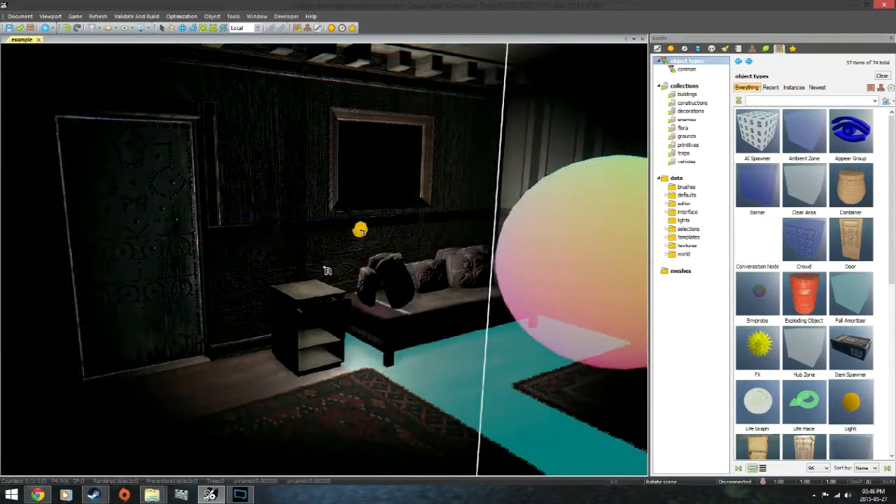
right_click_drag(362, 230, 310, 409)
scroll(315, 246, "down", 5)
scroll(302, 407, "up", 4)
scroll(310, 408, "up", 5)
scroll(310, 409, "up", 5)
right_click_drag(354, 329, 351, 330)
left_click_drag(356, 374, 414, 393)
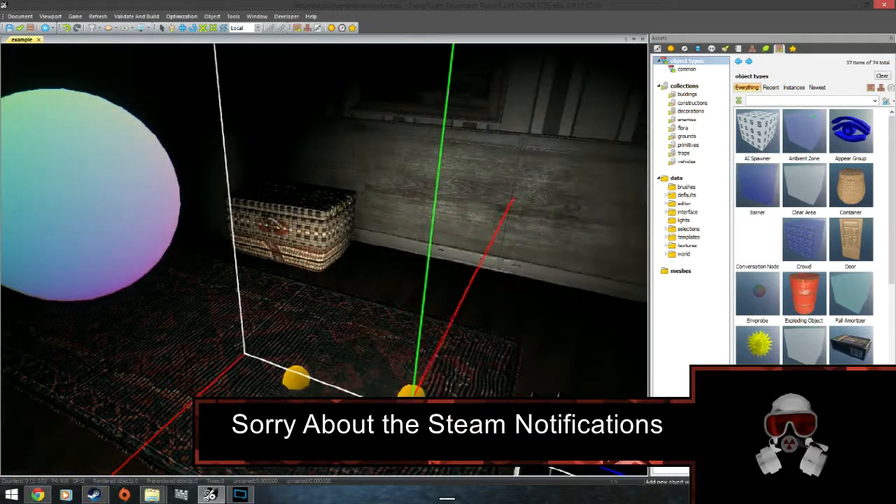
Stop placing further lights and raise the placed light from the rug towards the ceiling.
key("ctrl+z")
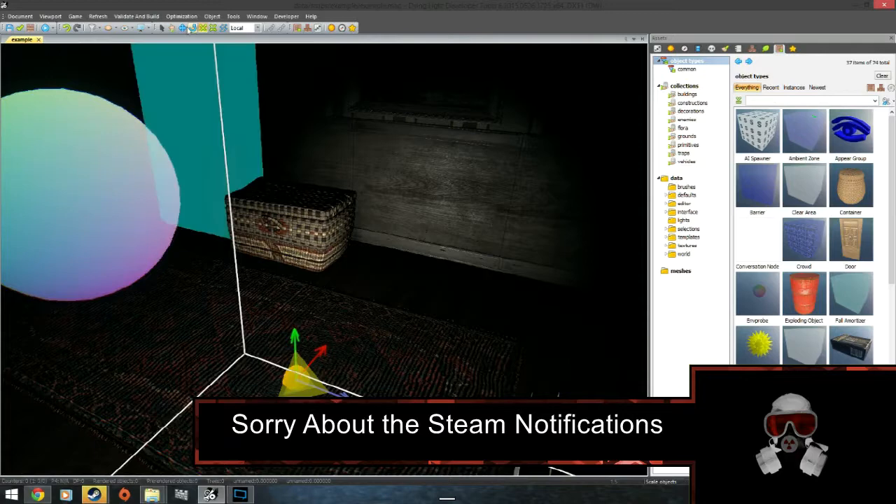
left_click(183, 28)
left_click_drag(294, 343, 291, 178)
right_click_drag(296, 306, 476, 203)
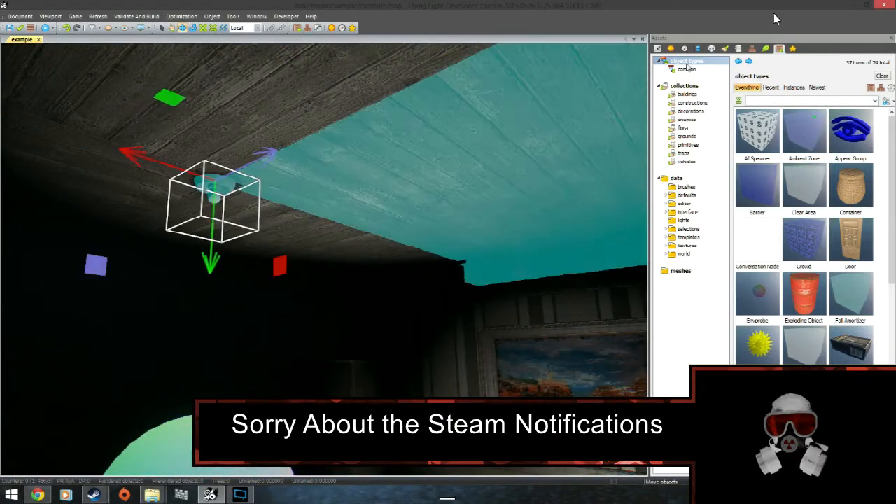
Set the ceiling lamp's skin to bulb_on, trying the Default skin first.
left_click(657, 48)
left_click(658, 280)
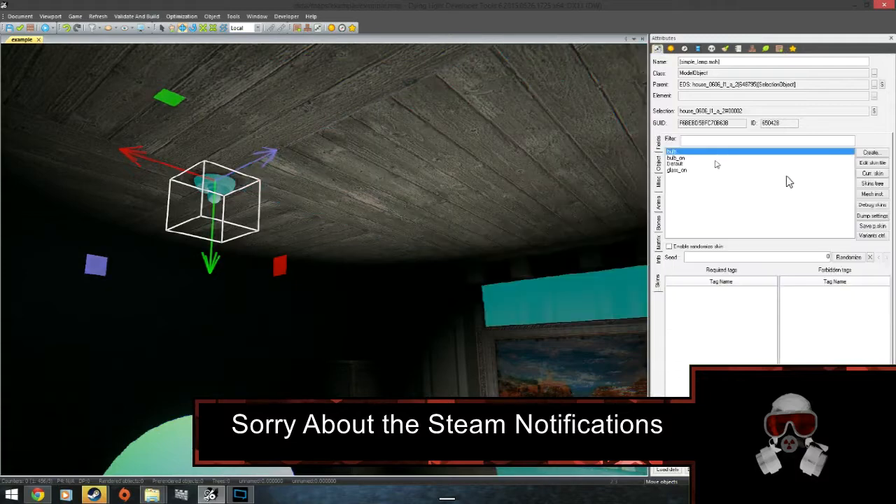
left_click(680, 164)
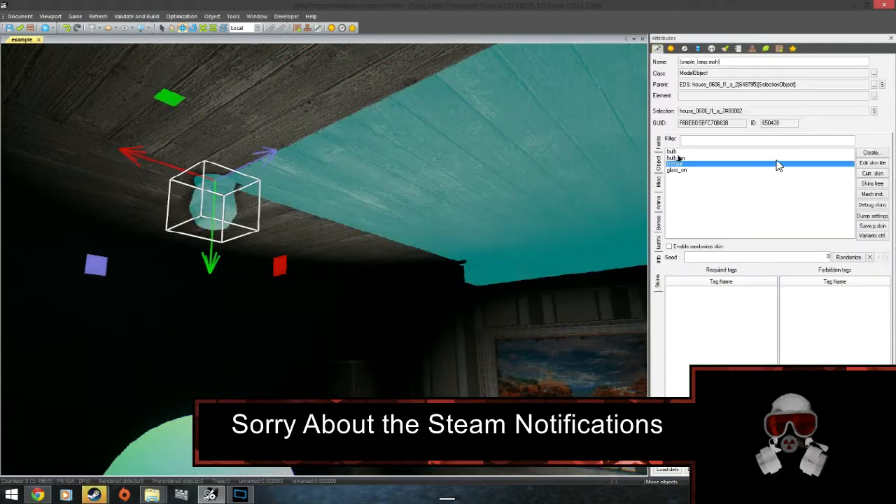
left_click(677, 158)
Select the placed light in front of the framed painting and set its type to spot_shadow.
right_click_drag(368, 301, 329, 483)
left_click(343, 344)
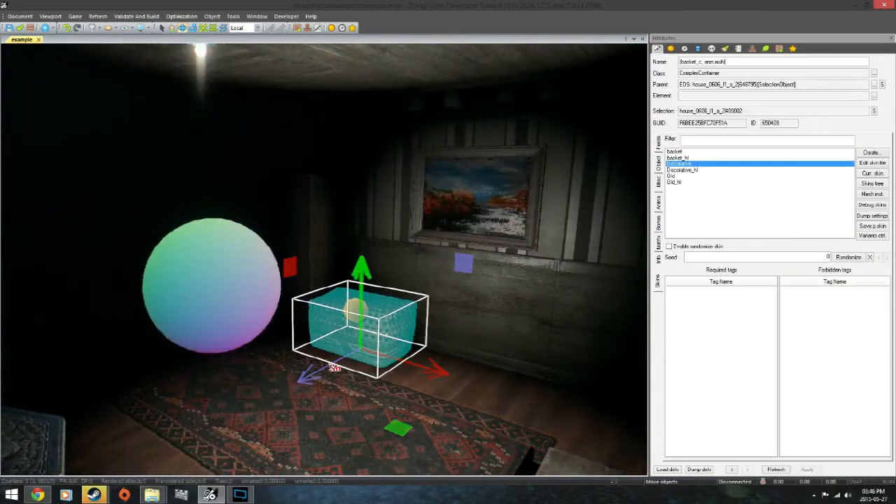
right_click_drag(357, 437, 163, 364)
left_click(197, 254)
right_click_drag(114, 294, 420, 203)
left_click(798, 144)
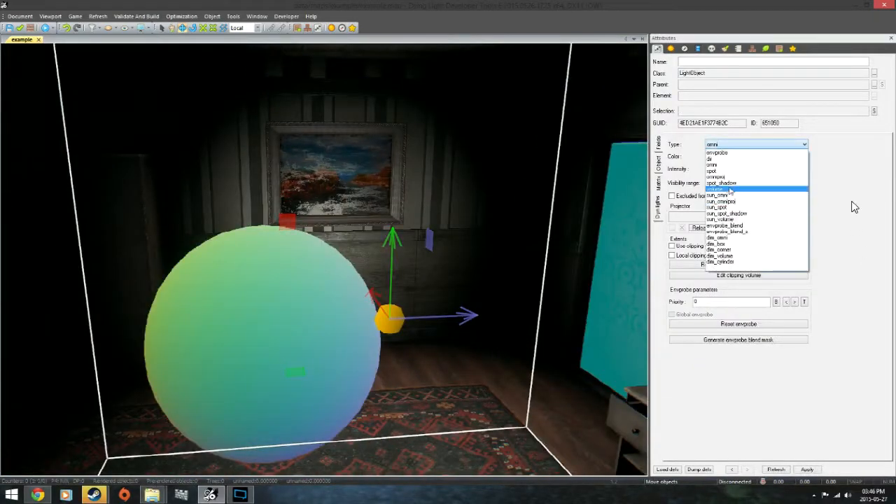
left_click(724, 183)
Rotate the spot_shadow light so its beam points straight down at the floor.
right_click_drag(490, 378, 526, 480)
key("e")
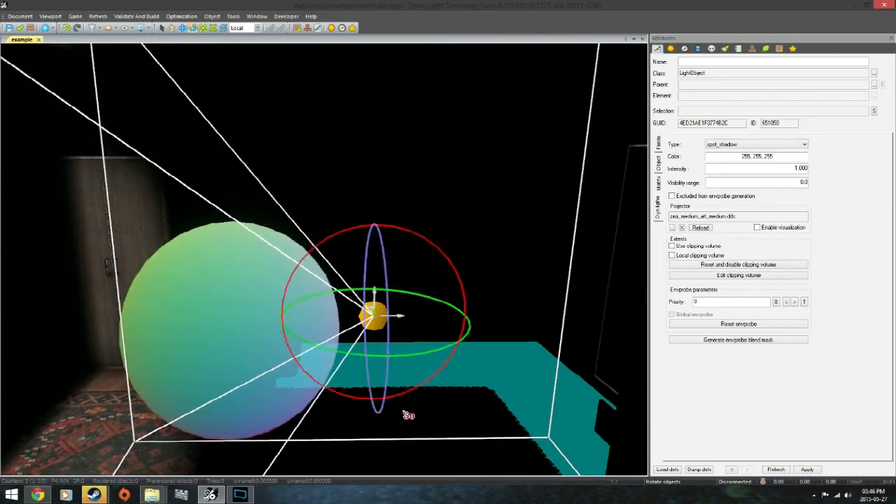
left_click_drag(464, 326, 385, 210)
Raise the spot_shadow light towards the ceiling and shift it sideways over the glowing lamp.
key("w")
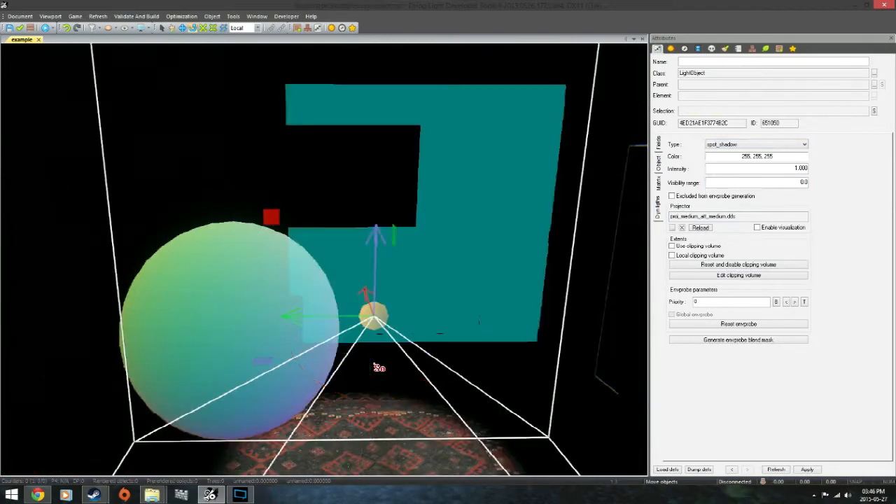
left_click_drag(376, 256, 364, 47)
right_click_drag(350, 371, 475, 360)
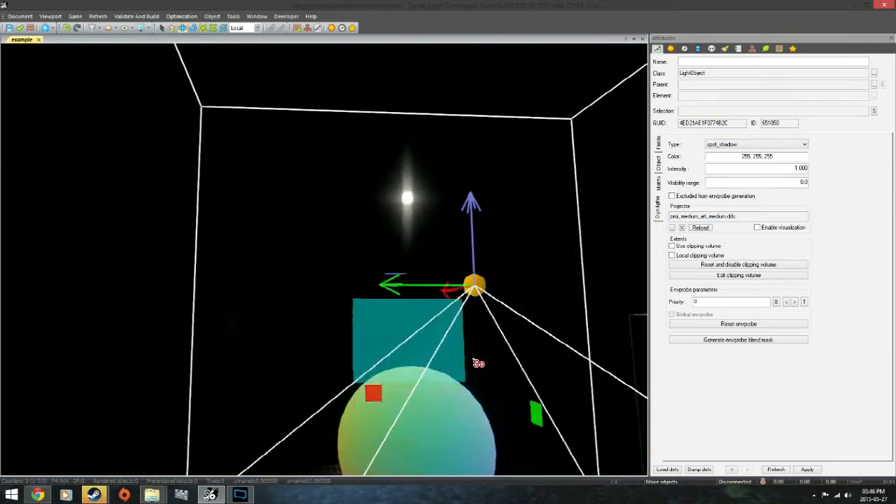
left_click_drag(472, 230, 466, 121)
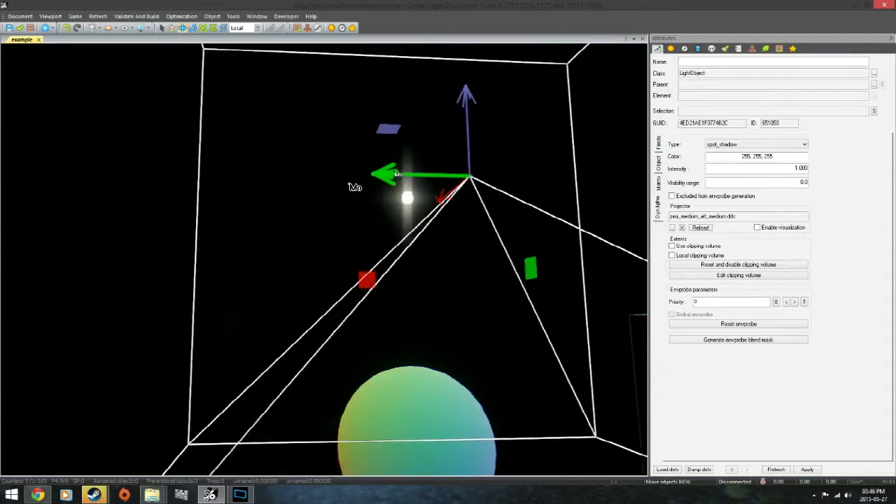
left_click_drag(398, 174, 339, 183)
right_click_drag(343, 196, 341, 191)
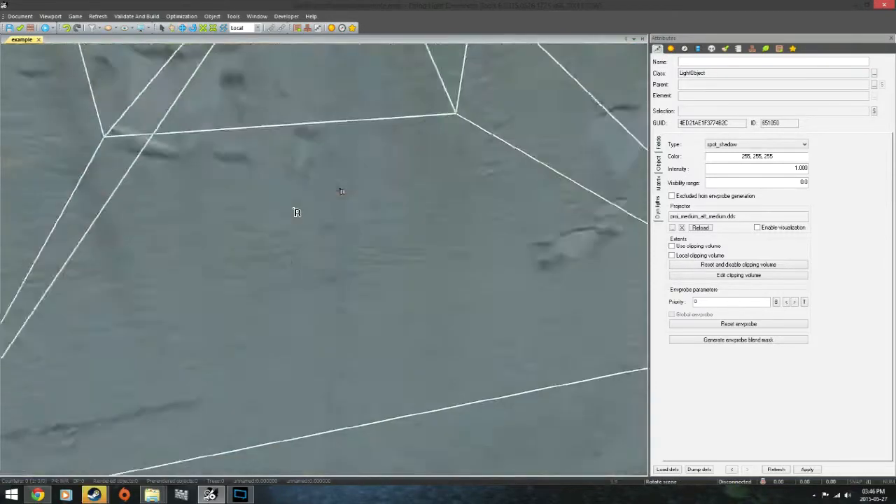
right_click_drag(297, 212, 296, 212)
Adjust the spot_shadow light's extents and position against the room, checking its fit from outside and above the house.
left_click(203, 28)
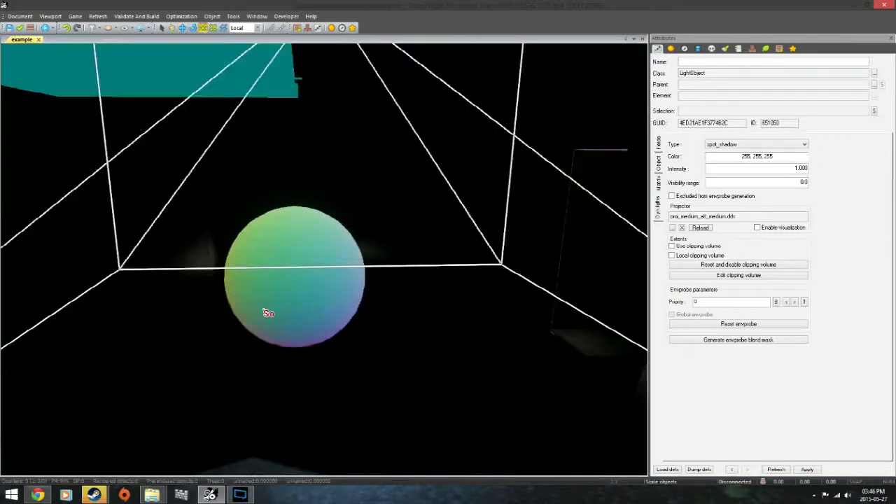
right_click_drag(264, 310, 265, 306)
right_click_drag(297, 228, 301, 227)
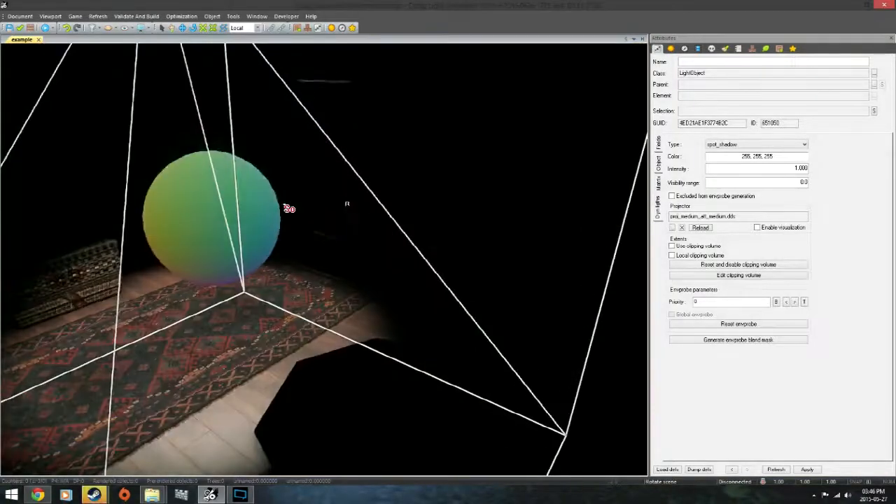
right_click_drag(274, 283, 274, 280)
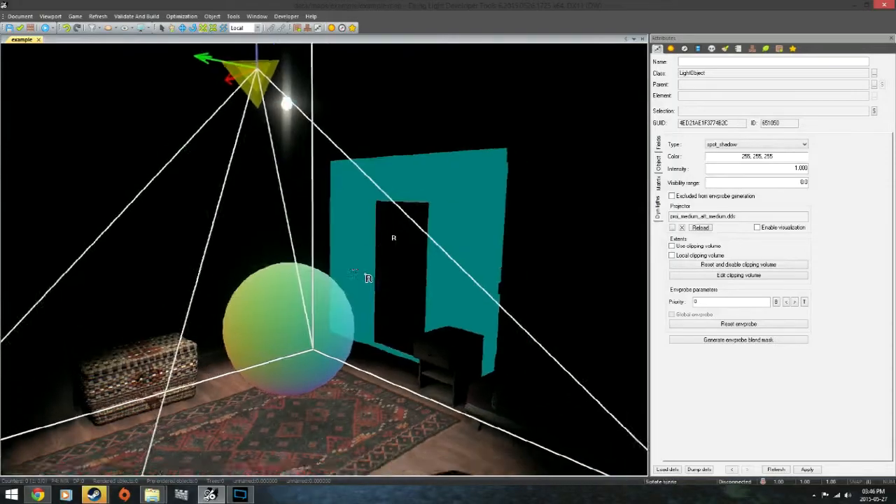
right_click_drag(367, 277, 327, 261)
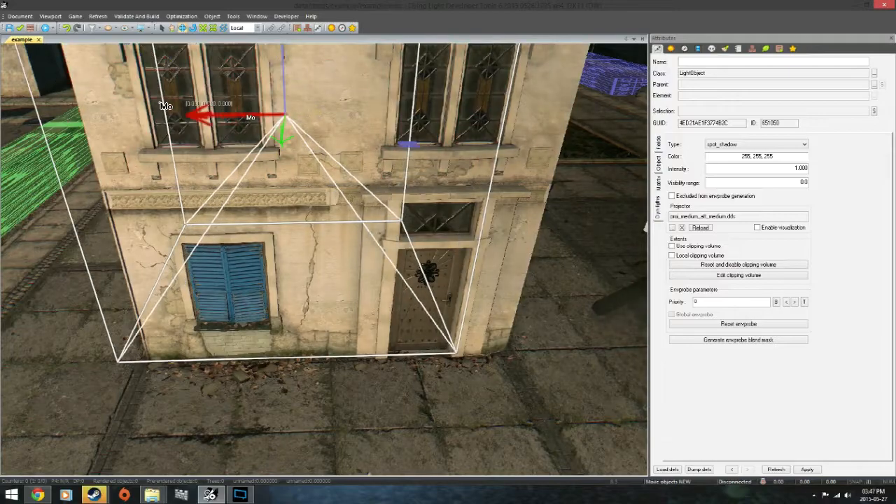
right_click_drag(218, 98, 218, 99)
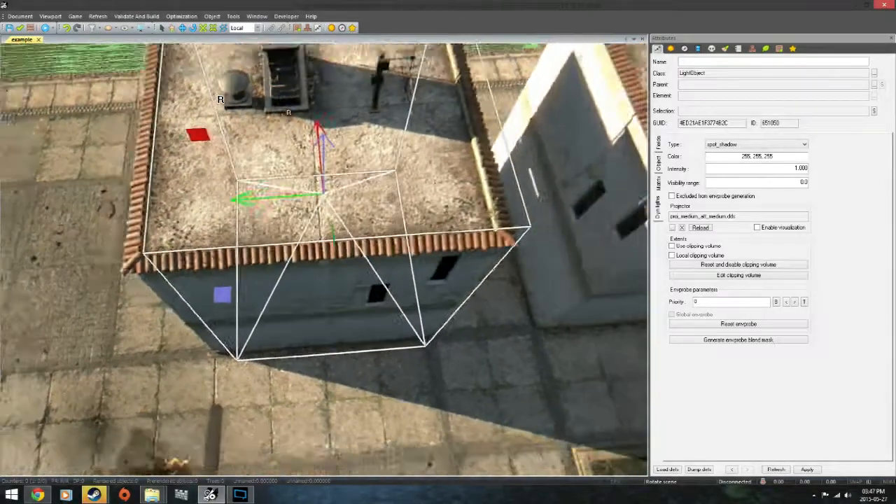
right_click_drag(219, 100, 220, 99)
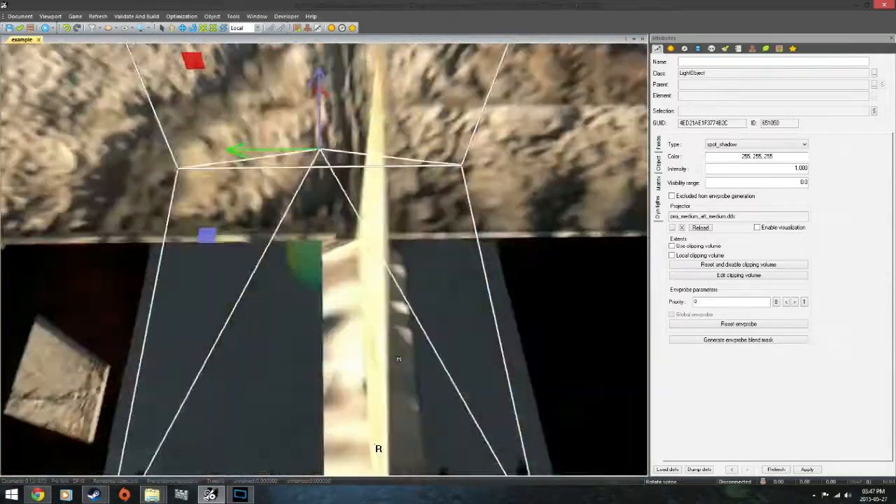
right_click_drag(378, 449, 377, 451)
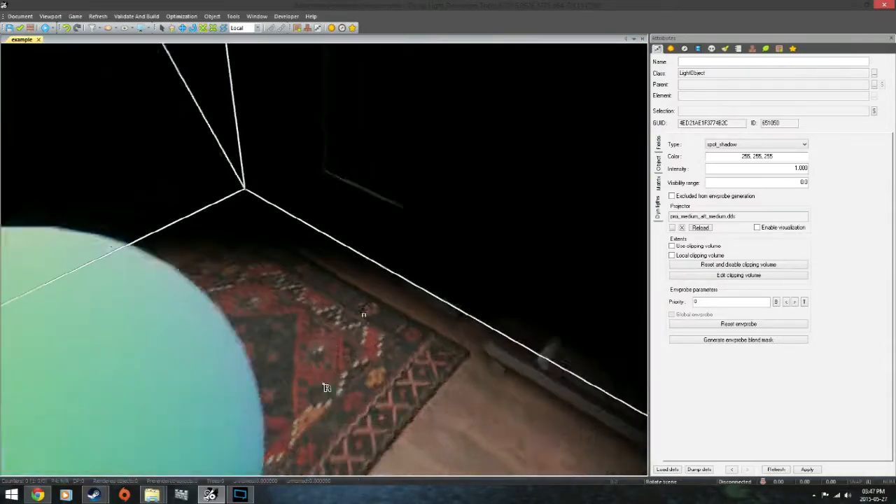
Scale the spot_shadow light so its beam spreads wider across the furnished room.
right_click_drag(326, 387, 284, 308)
scroll(284, 308, "down", 4)
scroll(202, 105, "up", 1)
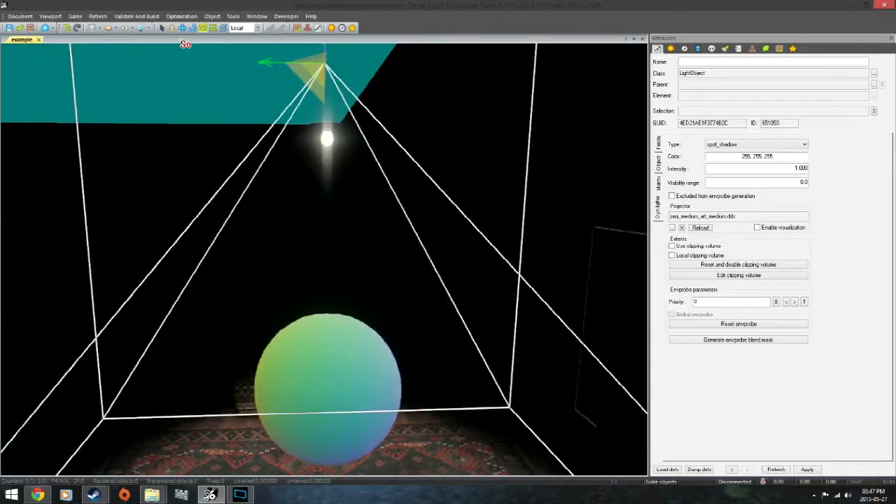
left_click_drag(279, 66, 294, 61)
right_click_drag(293, 61, 282, 69)
left_click_drag(317, 68, 333, 69)
right_click_drag(365, 330, 353, 333)
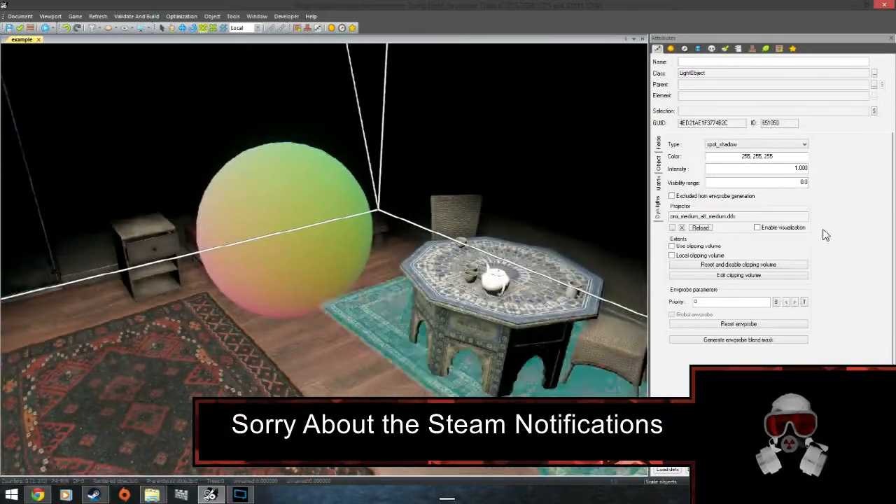
Set the spot_shadow light's color to a warm 255, 219, 183.
left_click(754, 157)
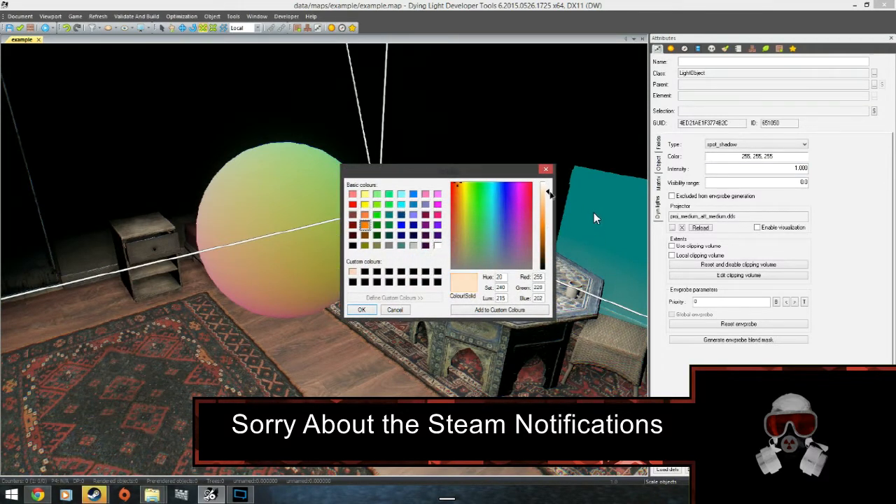
left_click(361, 310)
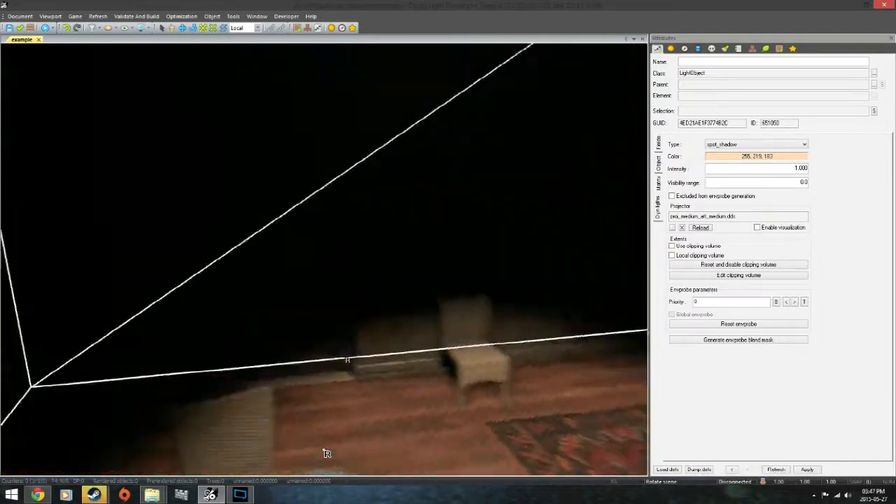
Select the bedside cabinet, the sofa, the nearby wicker chair and the octagonal table together.
right_click_drag(326, 454, 285, 448)
left_click(192, 367)
left_click(350, 363, "ctrl")
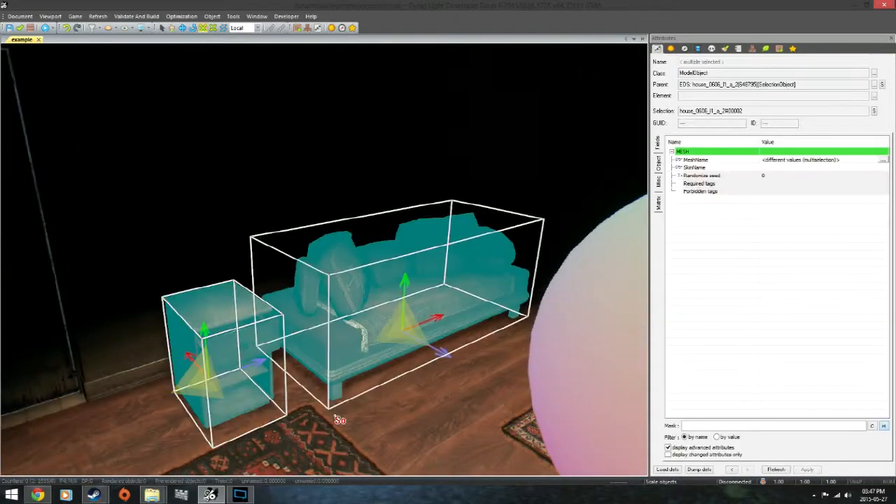
right_click_drag(338, 413, 346, 400)
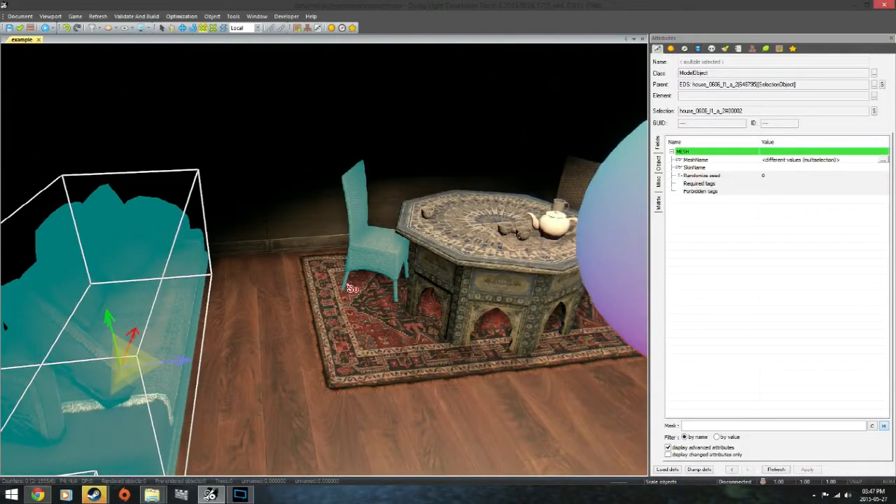
left_click(511, 272, "ctrl")
Add the table's cloth, cups, mug and teapot and the chair behind it to the selection.
key("w")
right_click_drag(479, 315, 303, 369)
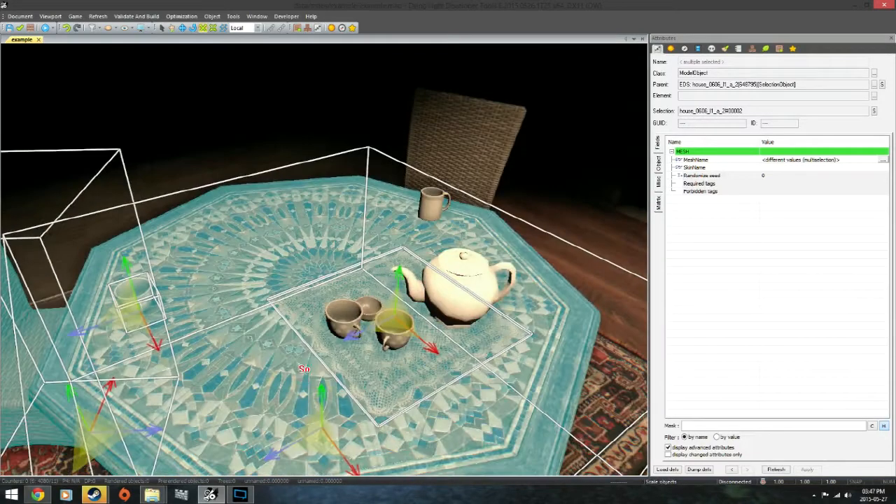
left_click(434, 203, "ctrl")
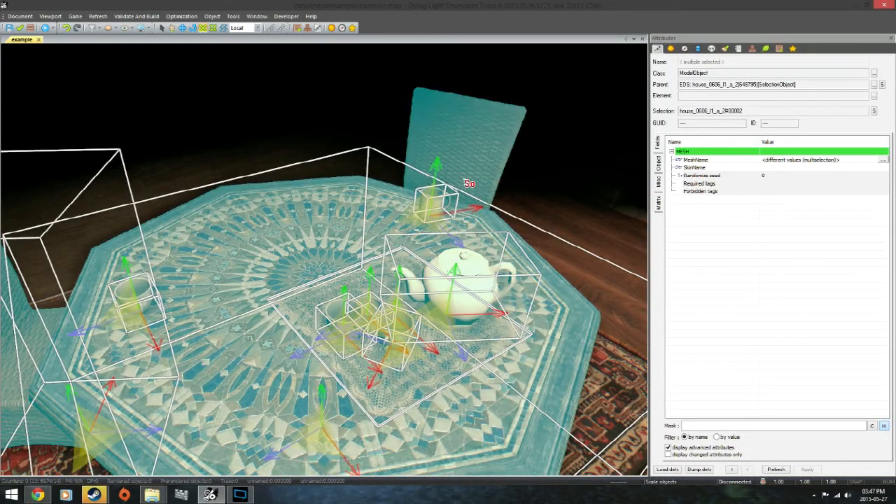
right_click_drag(499, 180, 462, 175)
left_click(281, 326, "ctrl")
Add the wicker basket, the tall wardrobe and the remaining wicker chair to the selection.
right_click_drag(330, 278, 280, 337)
key("s")
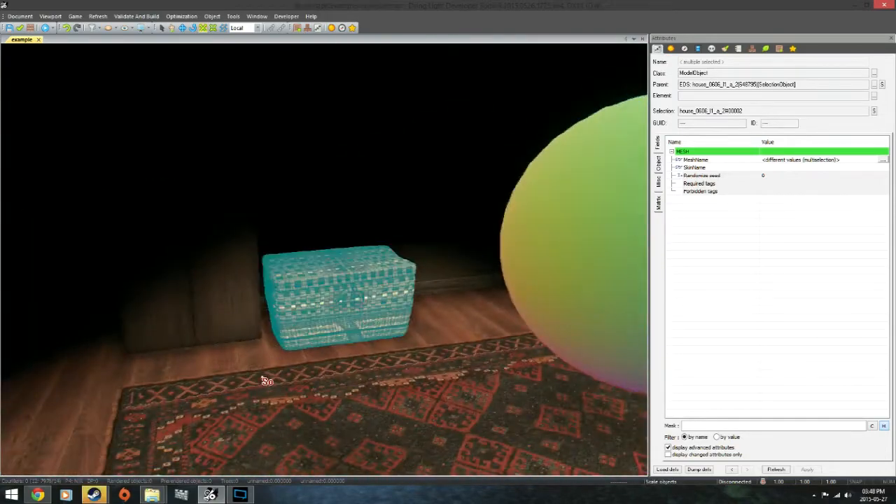
left_click(290, 301, "ctrl")
left_click(127, 300, "ctrl")
mouse_move(401, 390)
right_mouse_down()
mouse_move(376, 390)
mouse_move(413, 394)
right_mouse_up()
key("a")
key("w")
key("s")
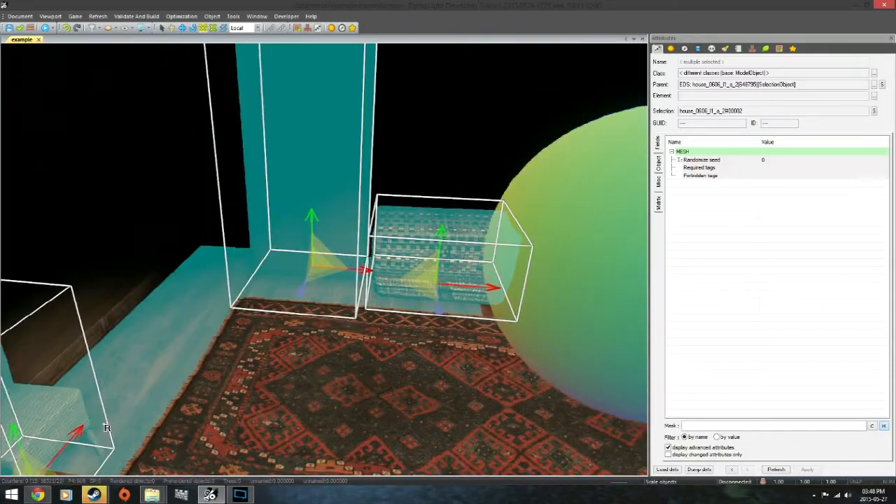
mouse_move(106, 427)
right_mouse_down()
mouse_move(84, 427)
mouse_move(105, 424)
right_mouse_up()
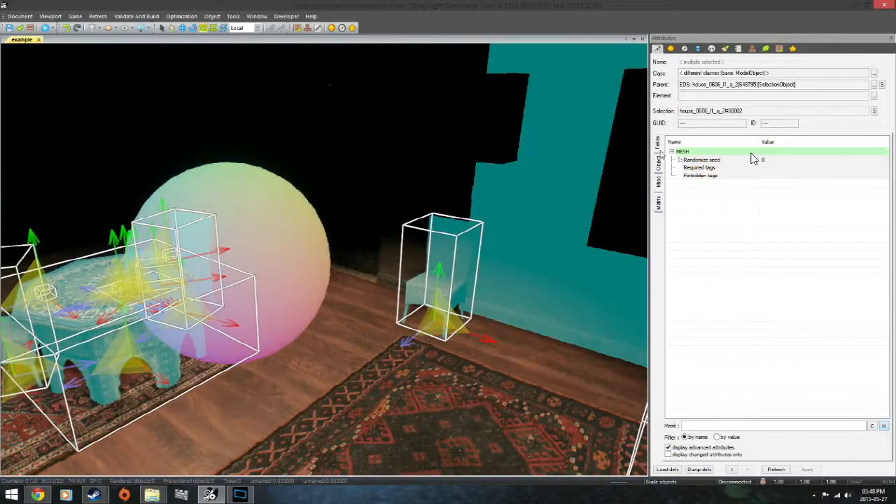
Enable casting shadows from dynamic lights for the selected furniture and inspect the shadows around the room.
left_click(657, 163)
left_click(677, 332)
right_click_drag(459, 402, 501, 401)
left_click(460, 408)
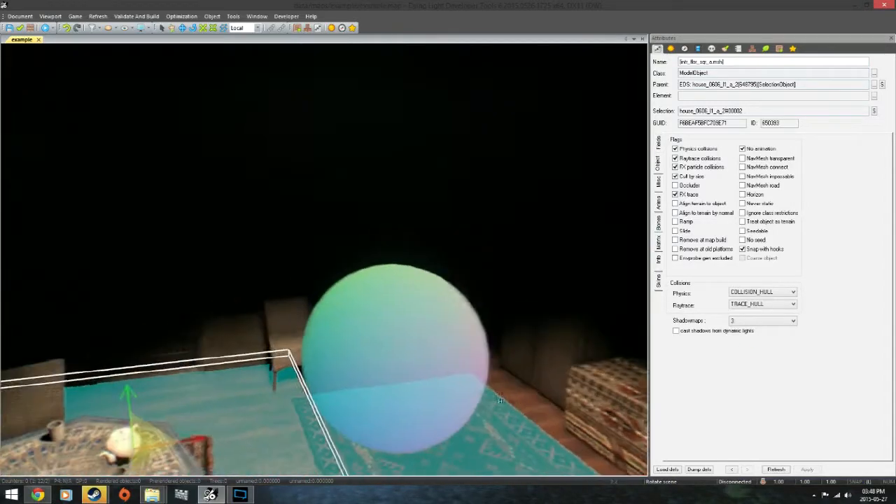
right_click_drag(420, 408, 425, 408)
right_click_drag(398, 373, 397, 373)
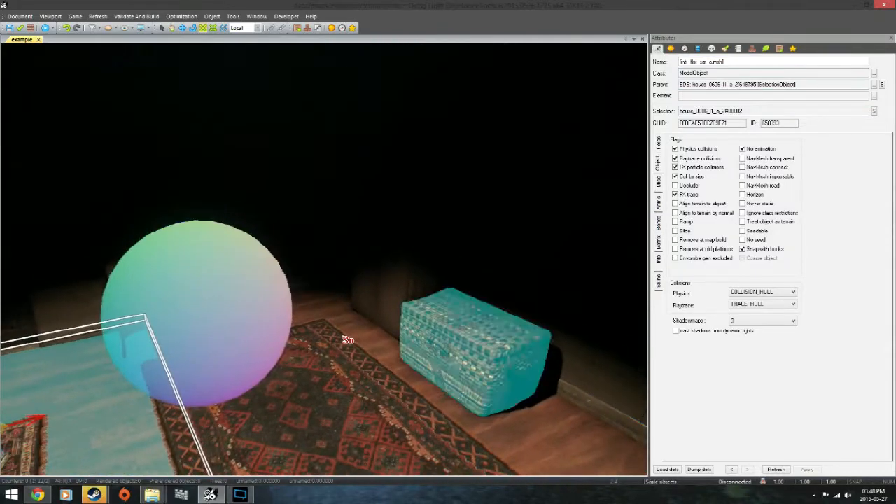
right_click_drag(289, 331, 289, 331)
Add a second Light from the object types on the rug in front of the wicker basket.
left_click(780, 51)
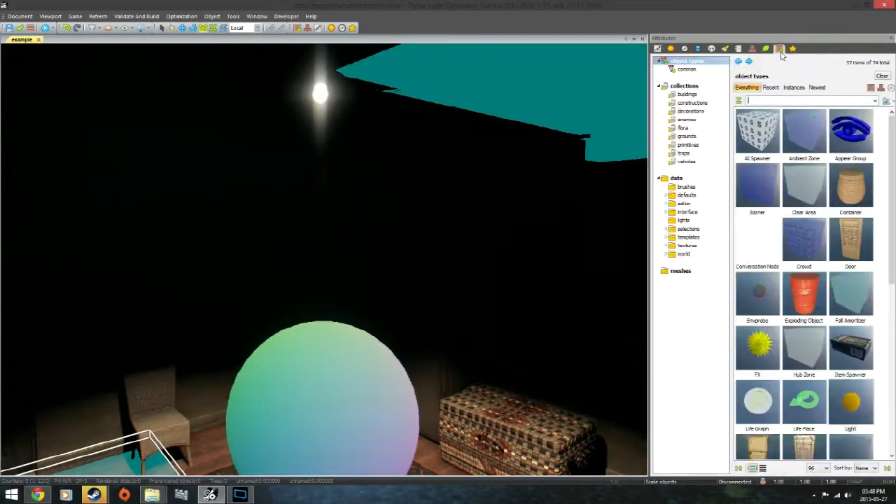
left_click(859, 411)
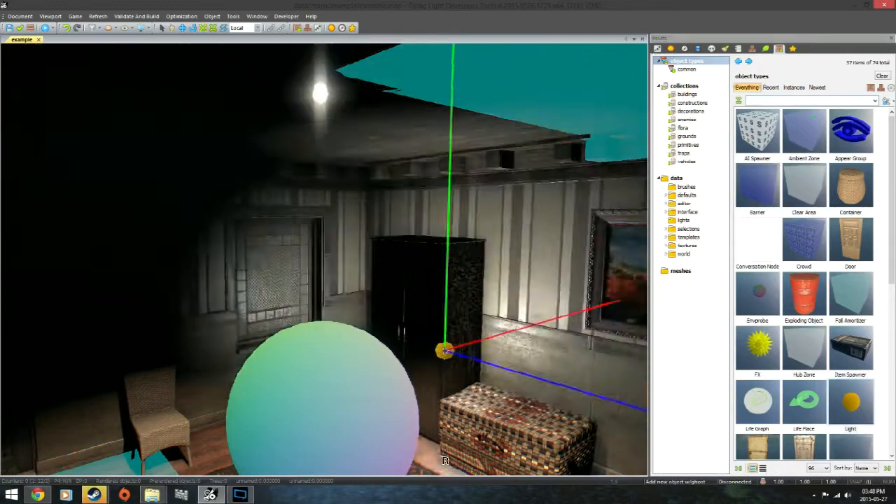
right_click_drag(443, 381, 402, 420)
left_click(274, 381)
key("r")
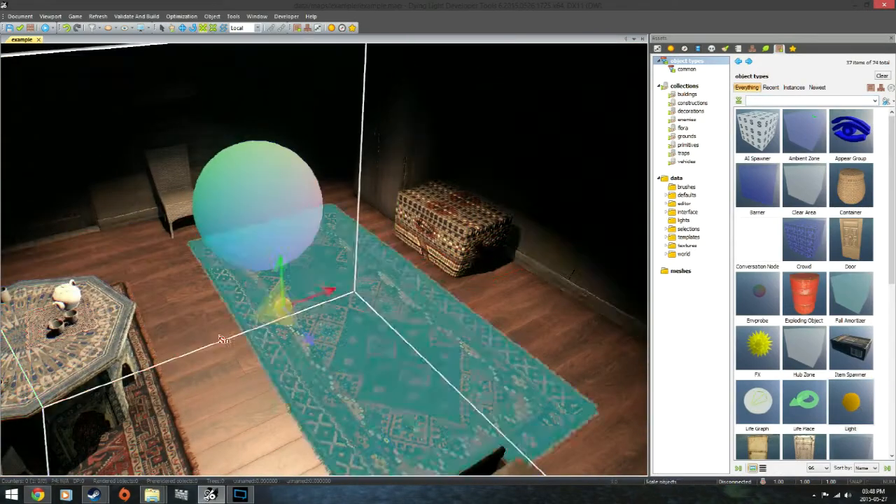
mouse_move(285, 259)
left_mouse_down()
mouse_move(283, 239)
mouse_move(291, 264)
left_mouse_up()
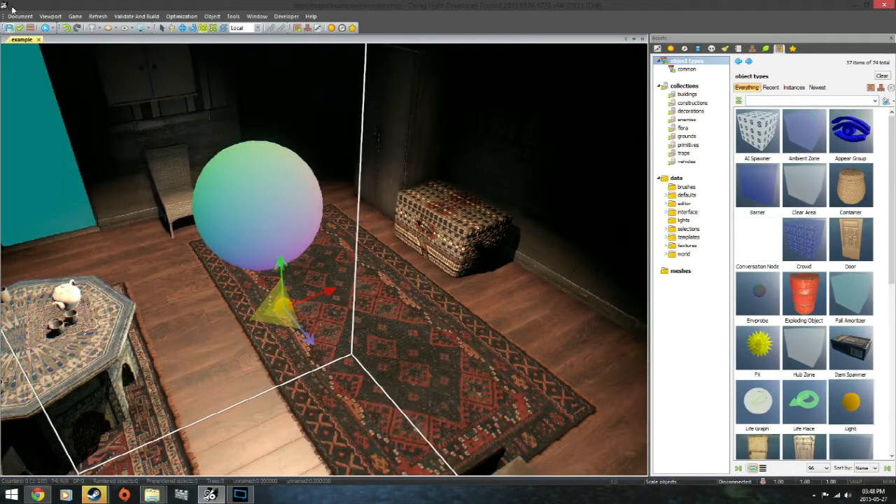
left_click(67, 29)
Raise the second light from the rug to mid-height in the room, below the ceiling lamp.
key("w")
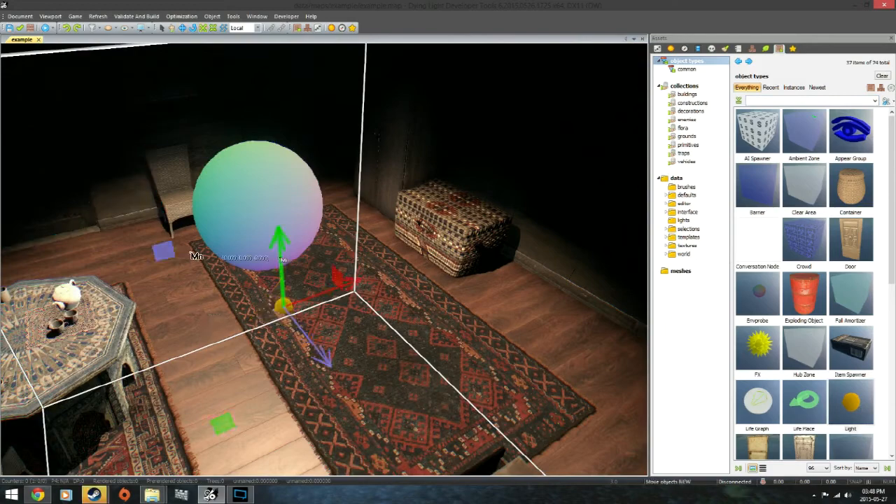
left_click_drag(281, 259, 272, 124)
right_click_drag(290, 133, 363, 332)
left_click_drag(332, 308, 340, 194)
right_click_drag(304, 204, 341, 203)
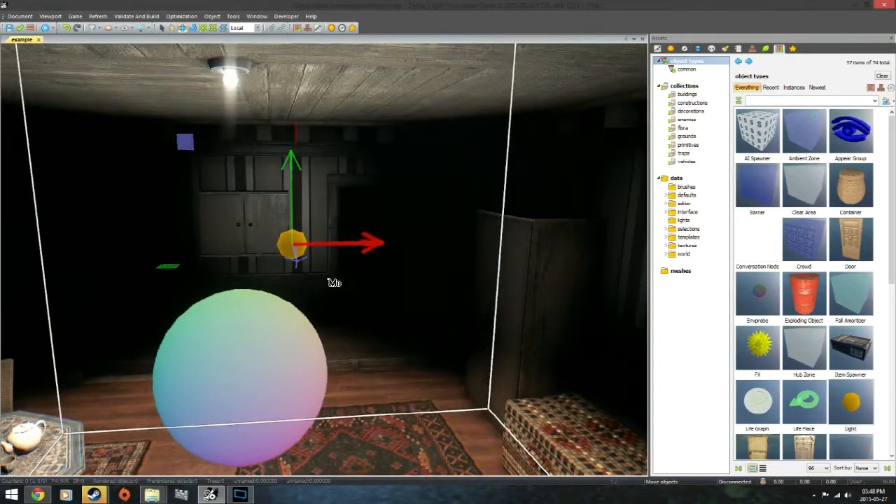
Shift the second light sideways along its X axis toward the area below the ceiling lamp.
left_click_drag(372, 242, 314, 241)
right_click_drag(253, 280, 258, 284)
Select the ceiling spot light and view its colour values in the dynamic light settings without changing them.
key("w")
left_click(351, 317)
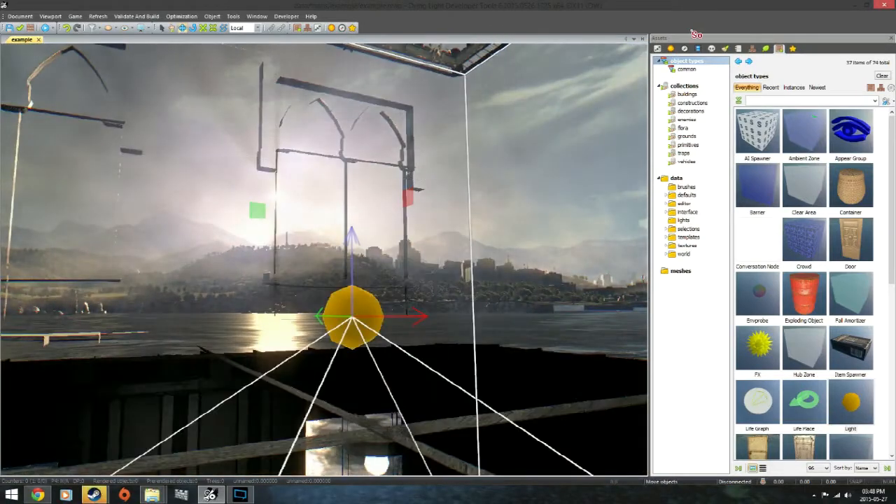
left_click(657, 49)
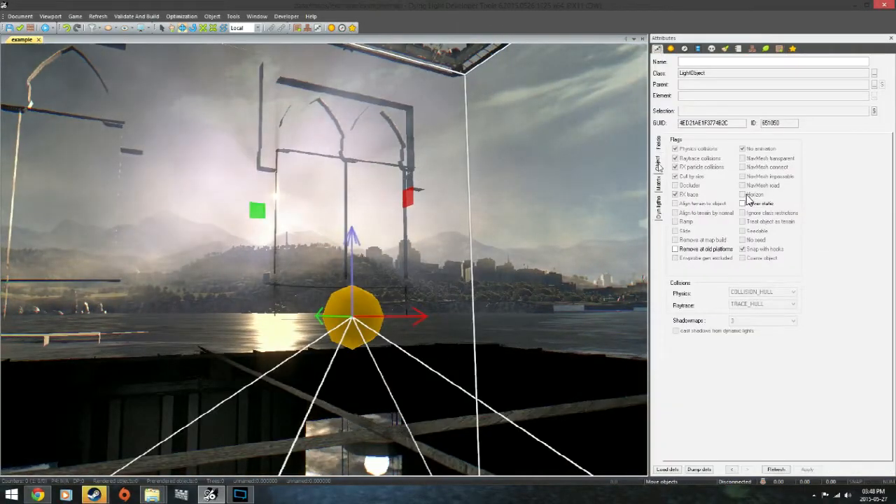
left_click(658, 182)
left_click(658, 208)
left_click(748, 157)
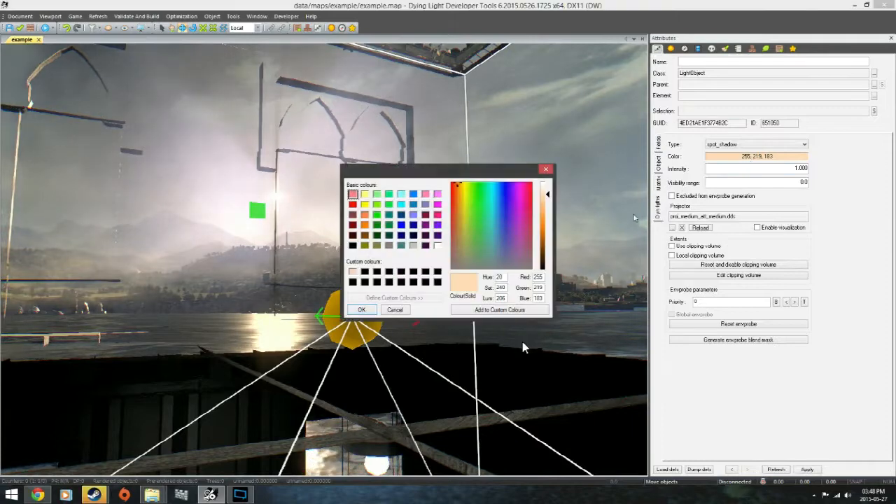
left_click(546, 169)
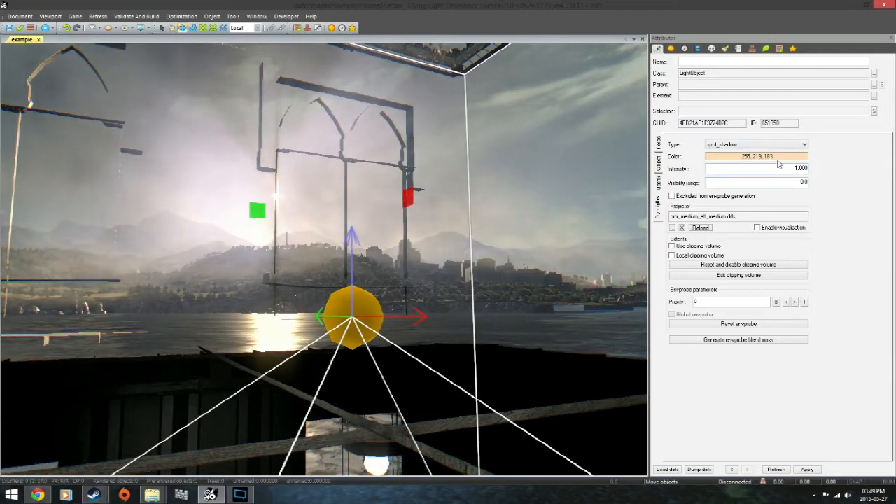
Check the second light's colour against the ceiling spot light's, leaving both unchanged.
right_click_drag(524, 390, 50, 246)
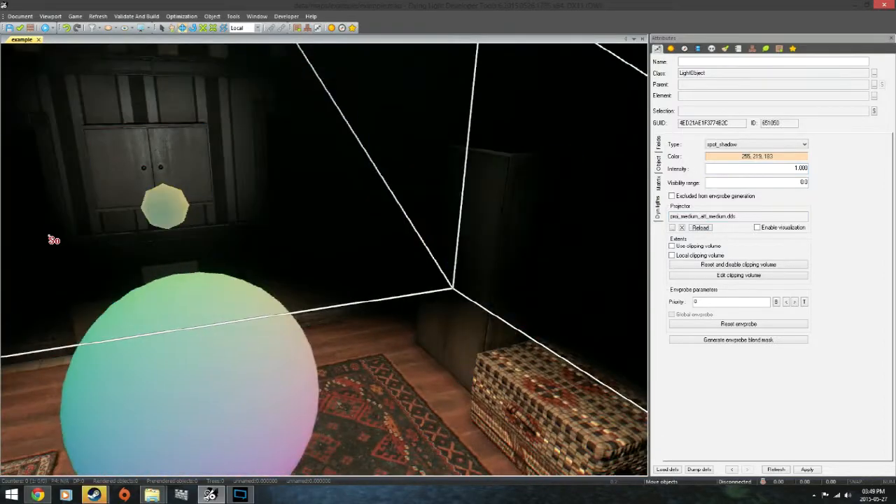
left_click(165, 208)
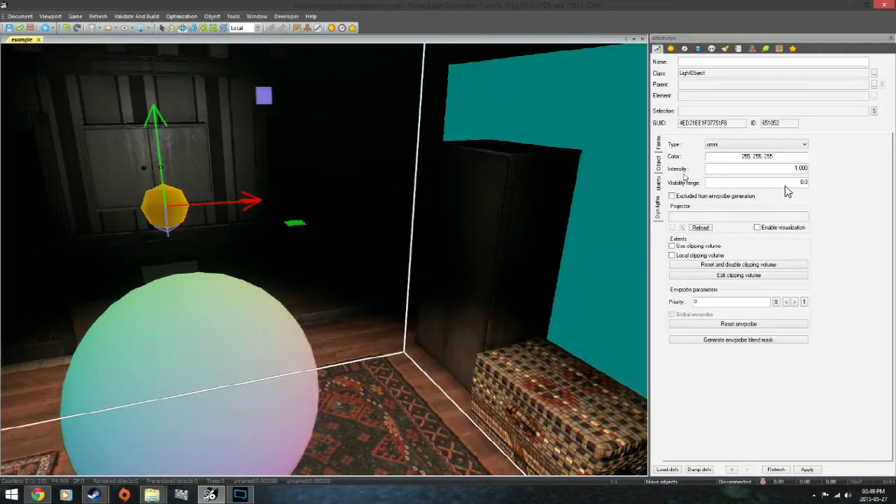
left_click(752, 158)
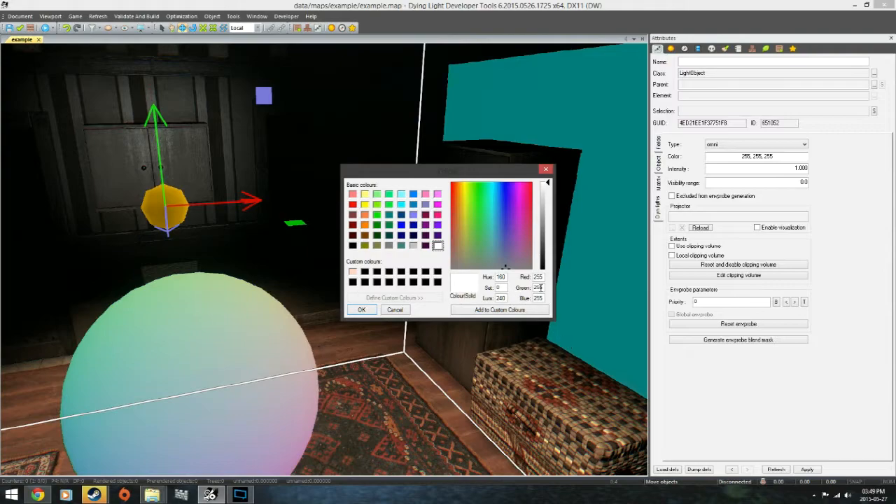
left_click(397, 312)
mouse_move(393, 313)
right_mouse_down()
mouse_move(384, 304)
mouse_move(390, 316)
mouse_move(400, 313)
right_mouse_up()
left_click(52, 306)
right_click_drag(77, 308, 514, 355)
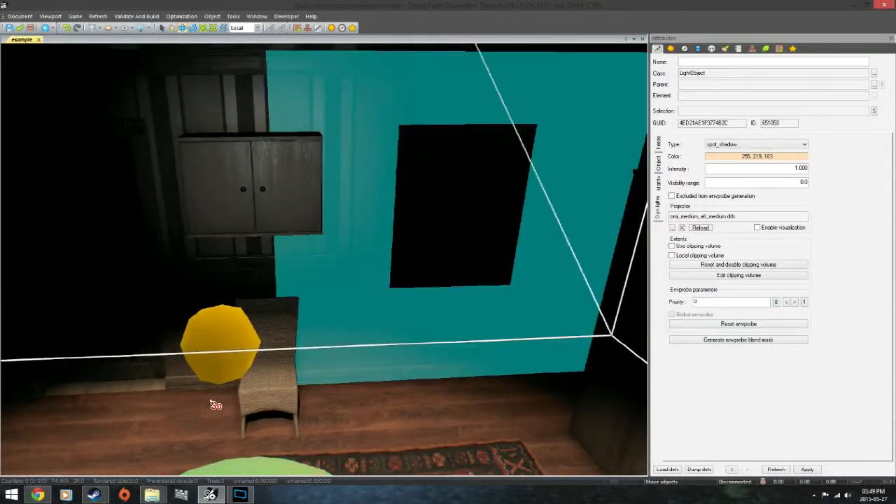
Set the second omni light's colour to 255, 219, 183 to match the ceiling spot light.
left_click(218, 337)
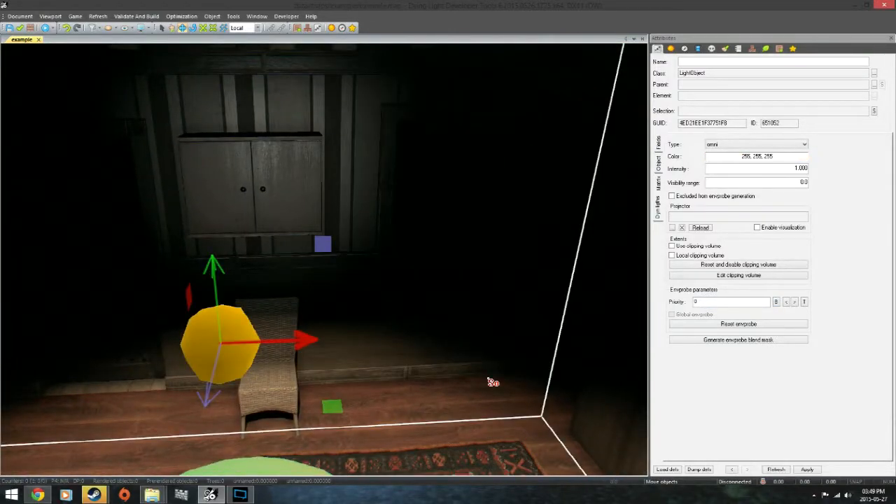
left_click(759, 157)
left_click_drag(542, 287, 505, 296)
type("219")
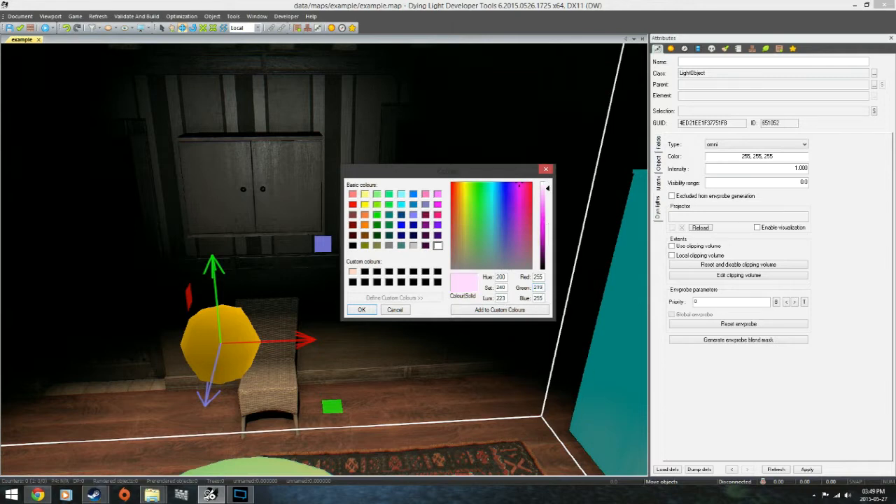
key("Tab")
type("183")
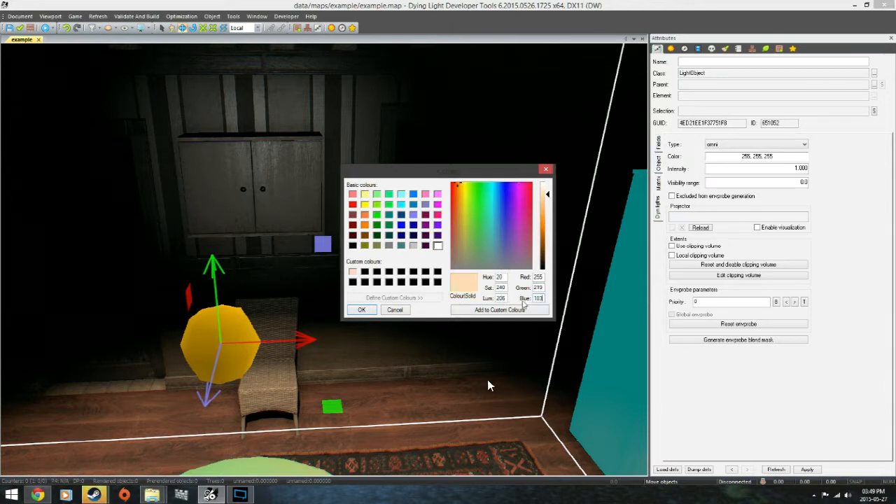
left_click(357, 312)
Move the second light a short distance along its Z axis within the room.
middle_click_drag(356, 449, 346, 479)
middle_click_drag(377, 375, 376, 375)
left_click_drag(363, 244, 378, 246)
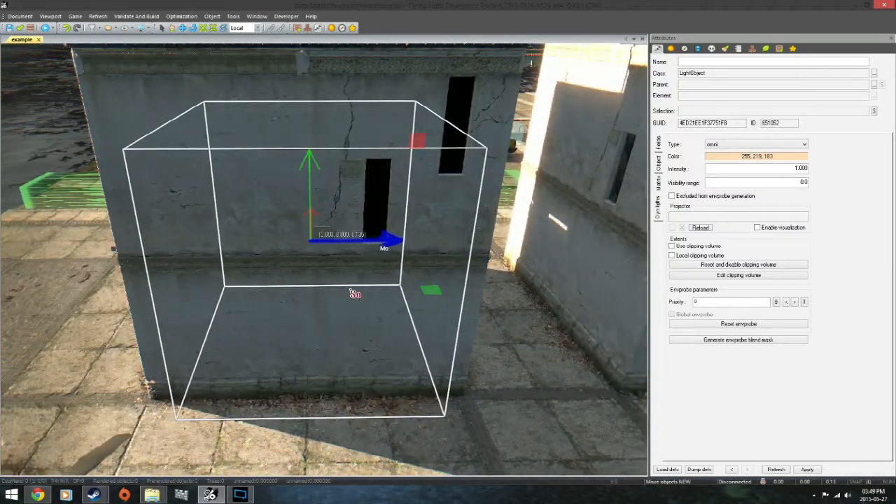
middle_click_drag(354, 294, 368, 280)
mouse_move(364, 277)
left_mouse_down()
mouse_move(387, 278)
mouse_move(364, 282)
left_mouse_up()
middle_click_drag(364, 282, 366, 284)
key("s")
Nudge the second light along its X axis away from the ornate door, lining it up beneath the ceiling lamp.
left_click(203, 28)
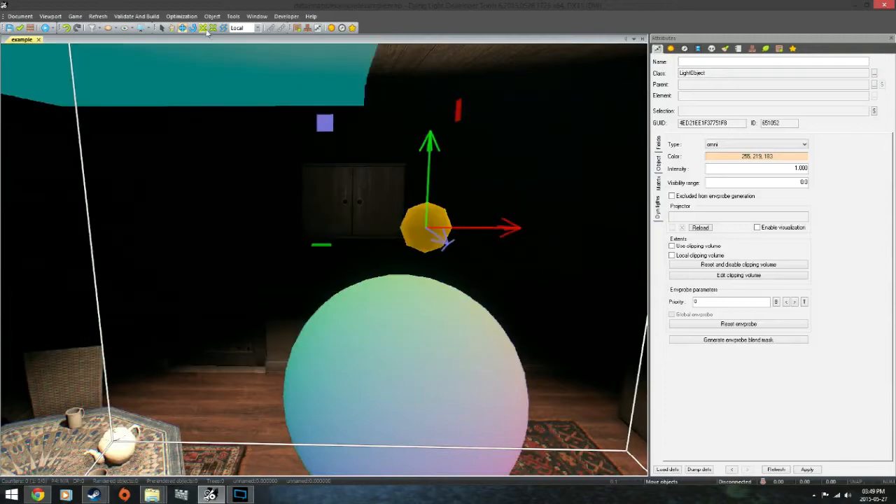
middle_click_drag(306, 135, 304, 137)
middle_click_drag(490, 228, 432, 203)
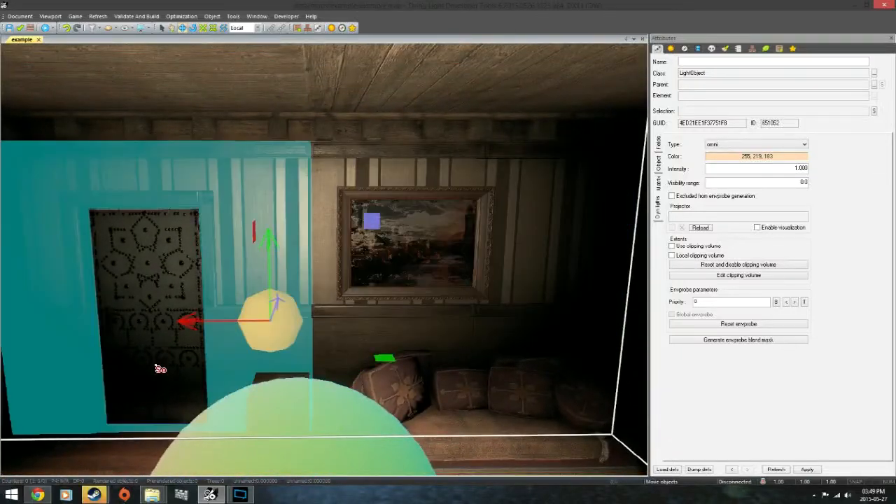
left_click_drag(236, 322, 151, 402, "shift")
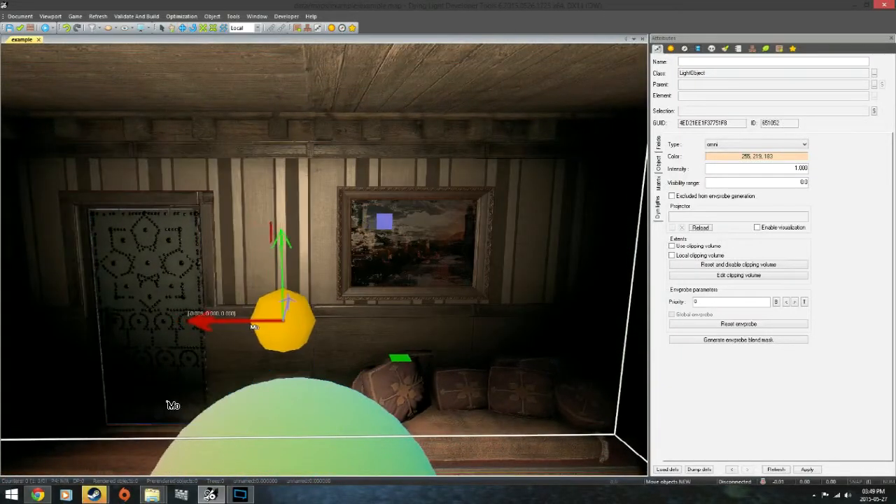
right_click_drag(259, 328, 258, 327)
key("s")
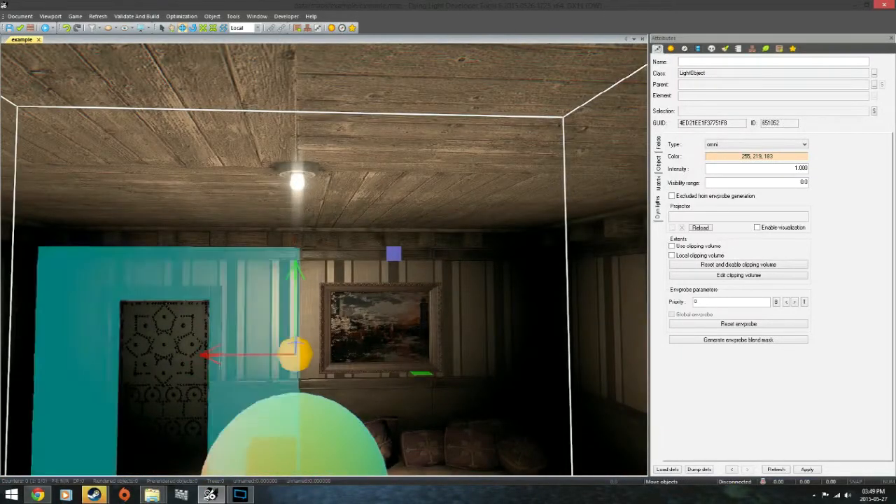
Examine the lit room from several angles, along with the house's exterior.
left_click(437, 423)
right_click_drag(437, 424, 437, 417)
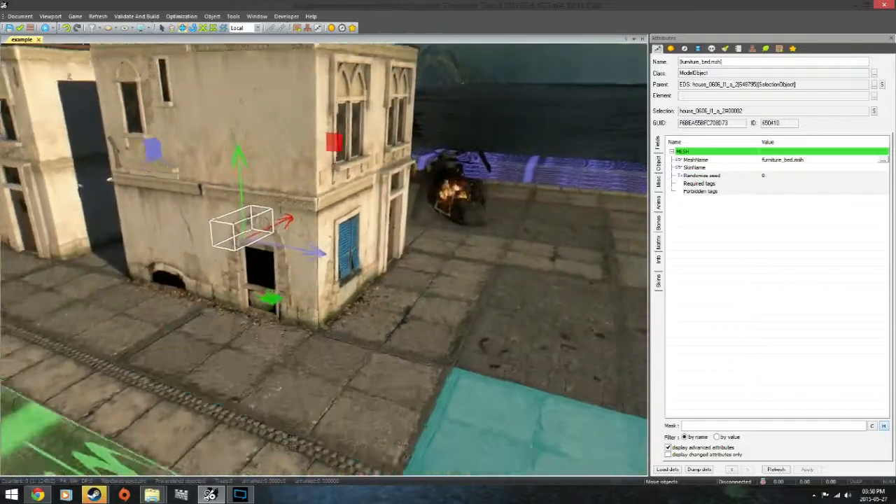
left_click(517, 424)
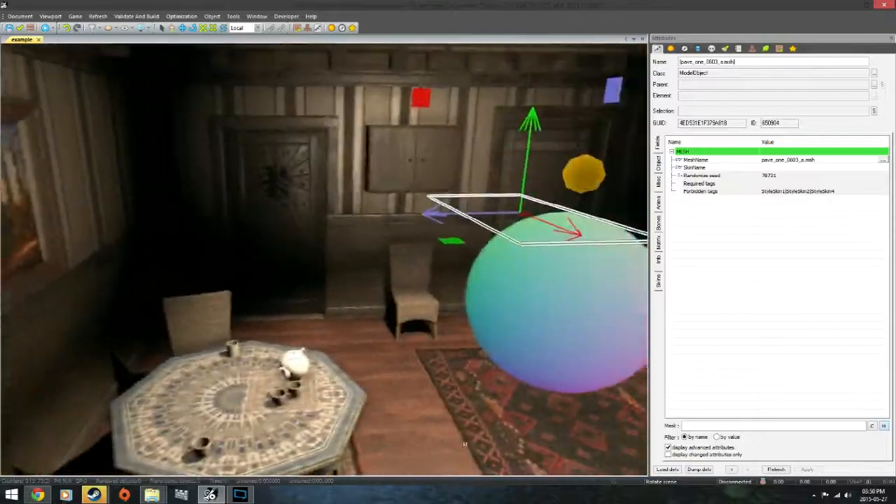
key("s")
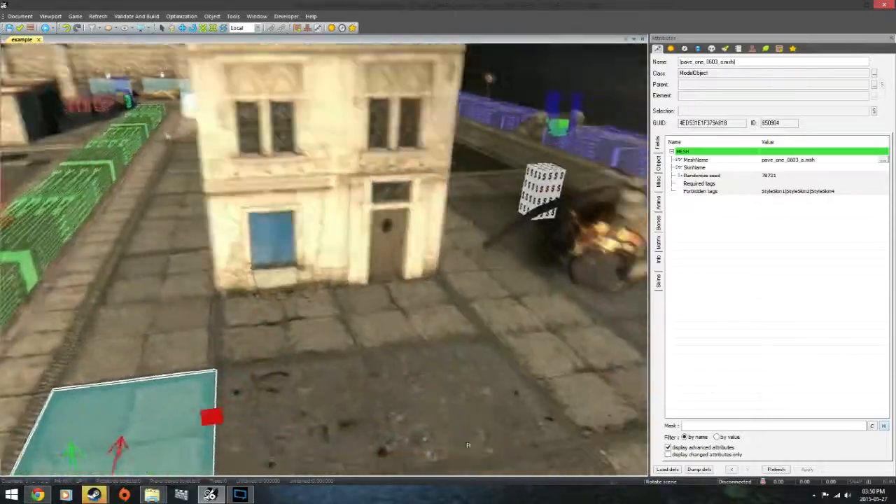
key("w")
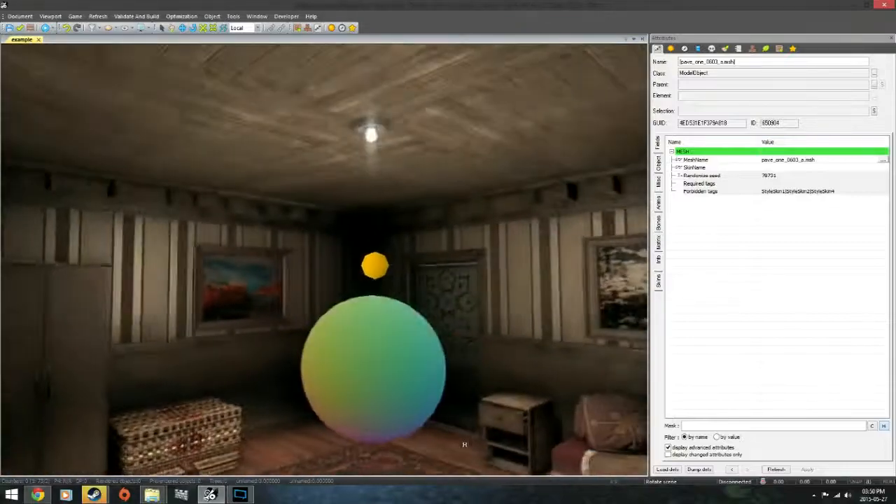
key("w")
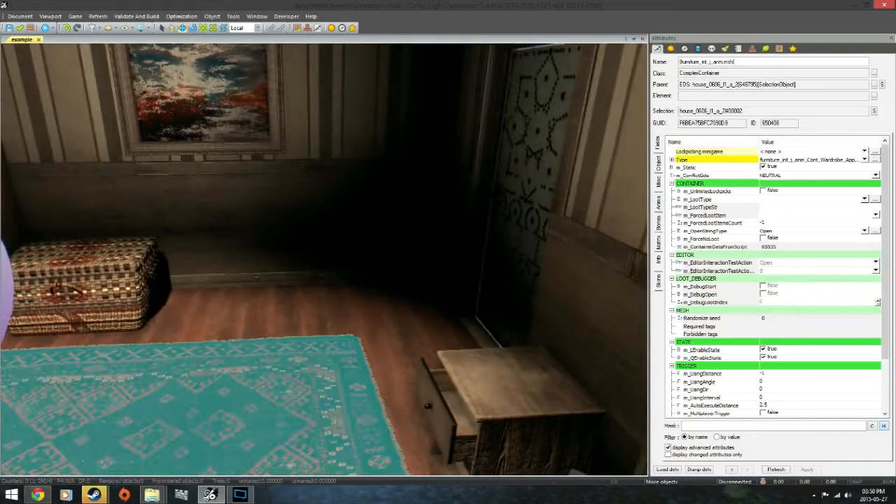
Clear the highlighted rug by selecting the pavement tile outside the house, and save the example map.
left_click(294, 408)
right_click_drag(294, 409, 307, 411)
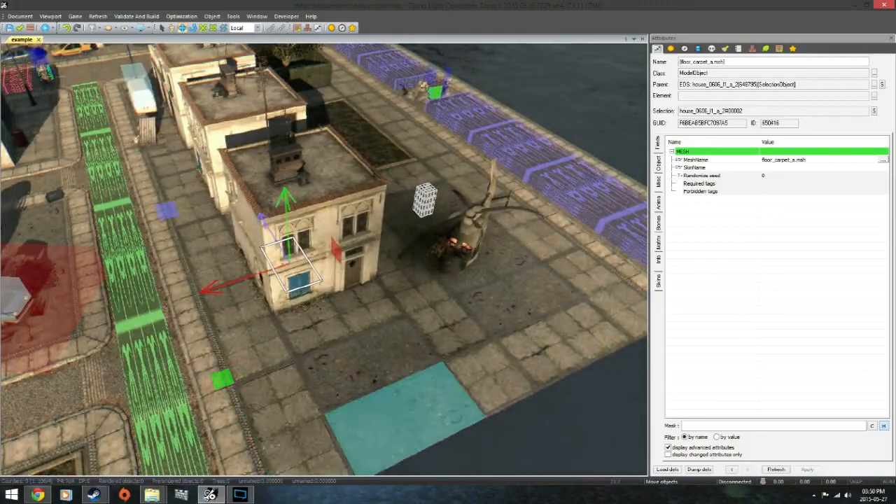
left_click(406, 417)
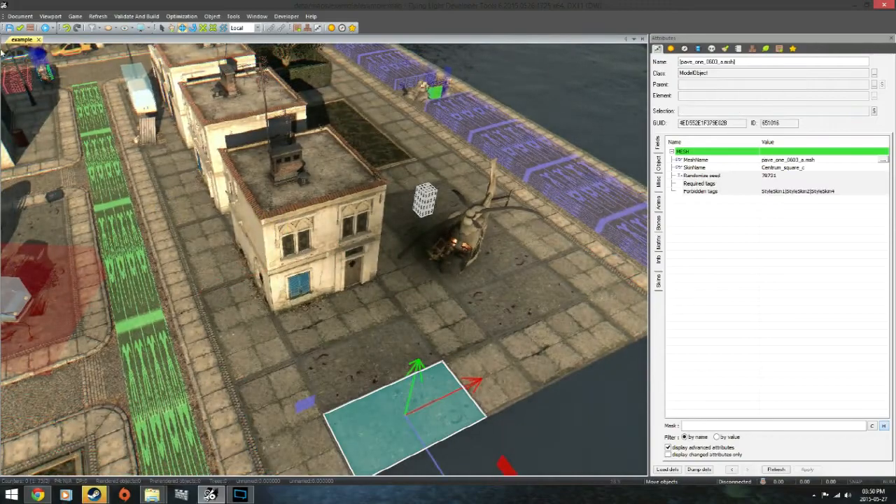
left_click(9, 28)
Survey the streets, vehicles and walls around the finished level.
right_click_drag(392, 414, 332, 418)
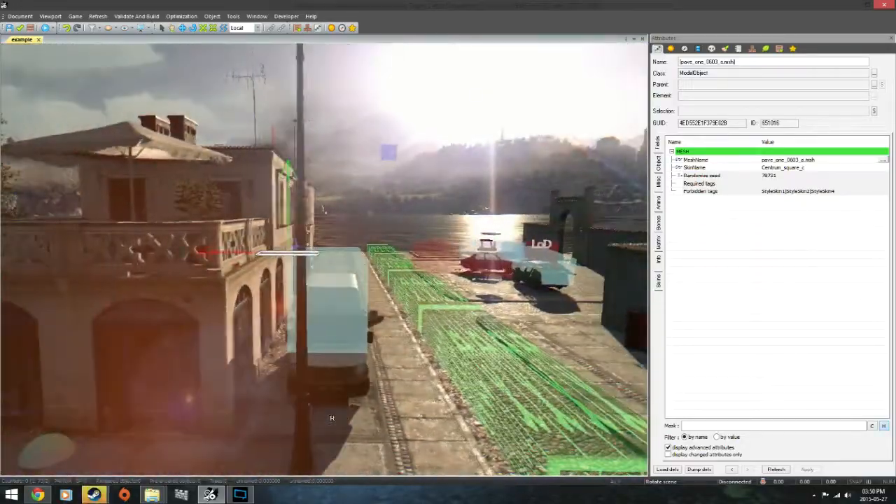
right_click_drag(332, 418, 330, 417)
key("d")
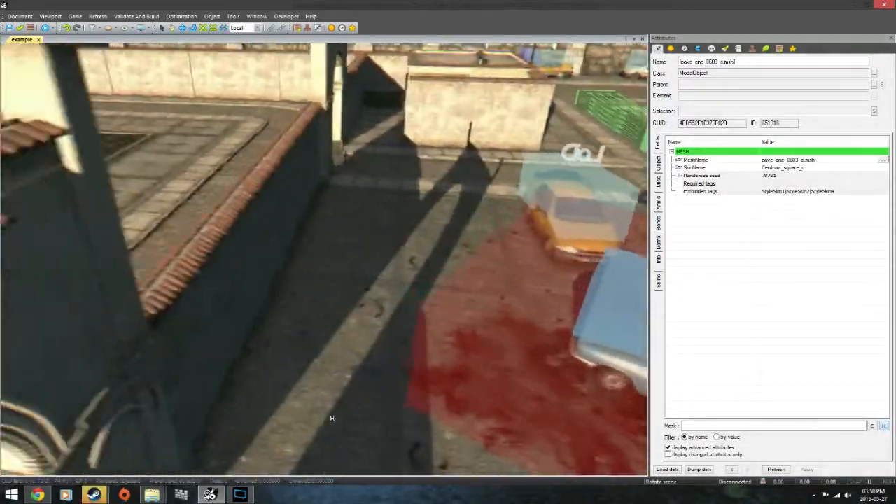
right_click_drag(332, 418, 332, 418)
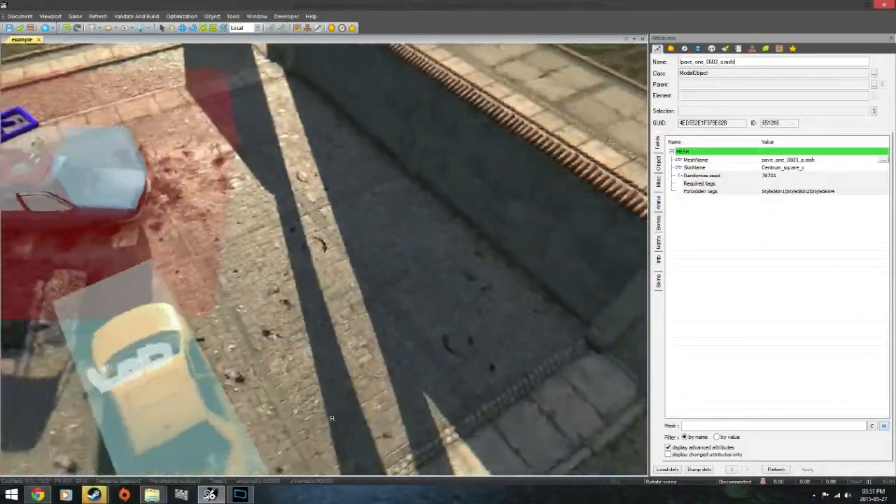
right_click_drag(332, 418, 552, 409)
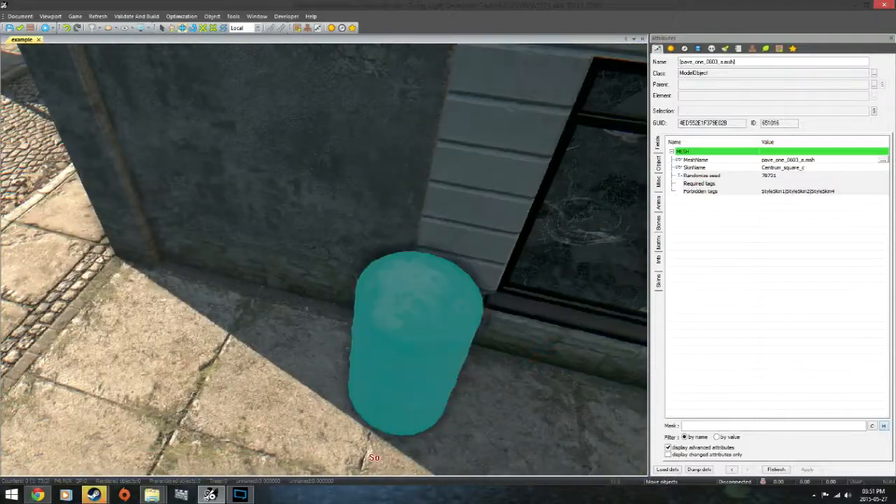
Select the exploding barrel beside the large shop window and examine its attributes and surroundings.
left_click(374, 457)
right_click_drag(374, 457, 372, 457)
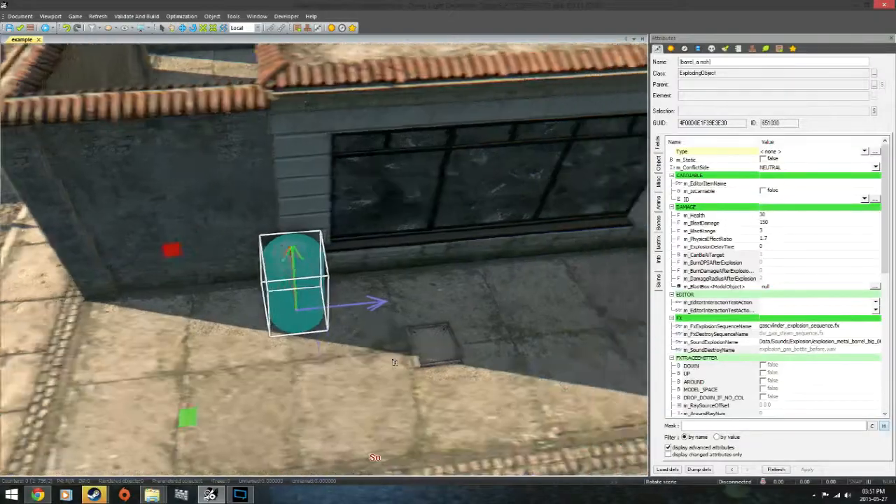
key("s")
key("d")
key("w")
key("a")
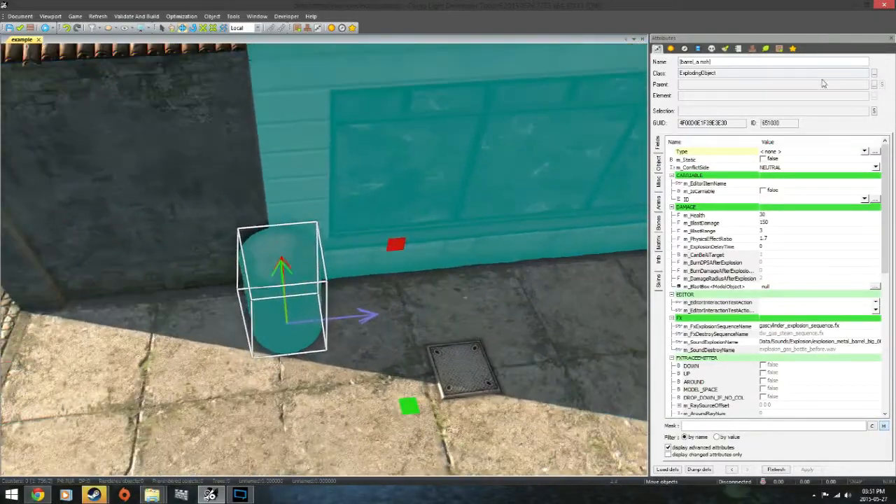
right_click_drag(389, 384, 371, 382)
Browse the full list of meshes in the asset library.
left_click(779, 49)
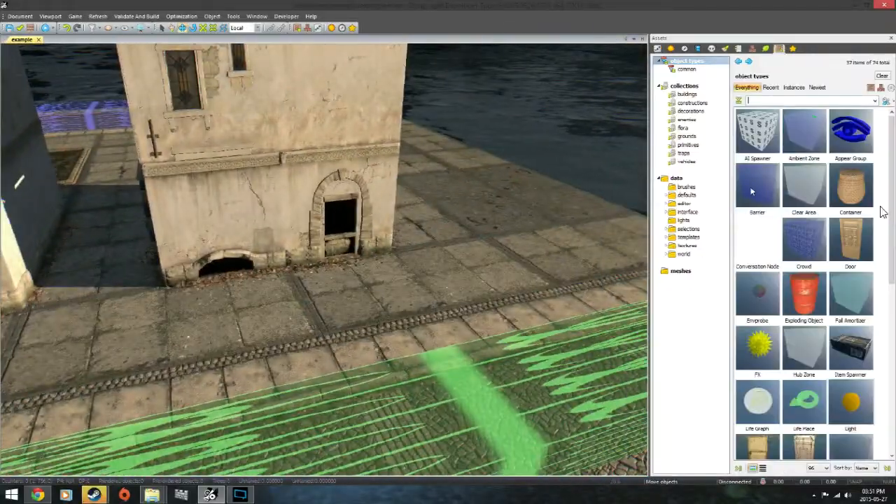
left_click(682, 272)
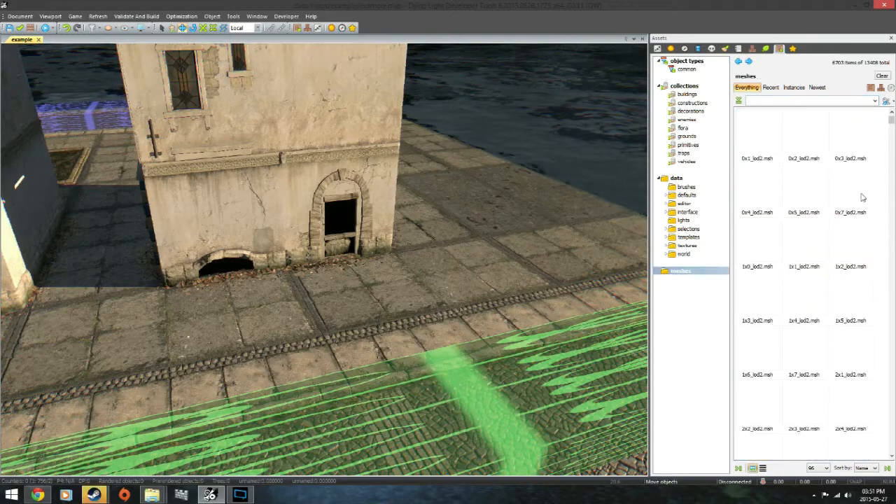
left_click_drag(891, 121, 892, 449)
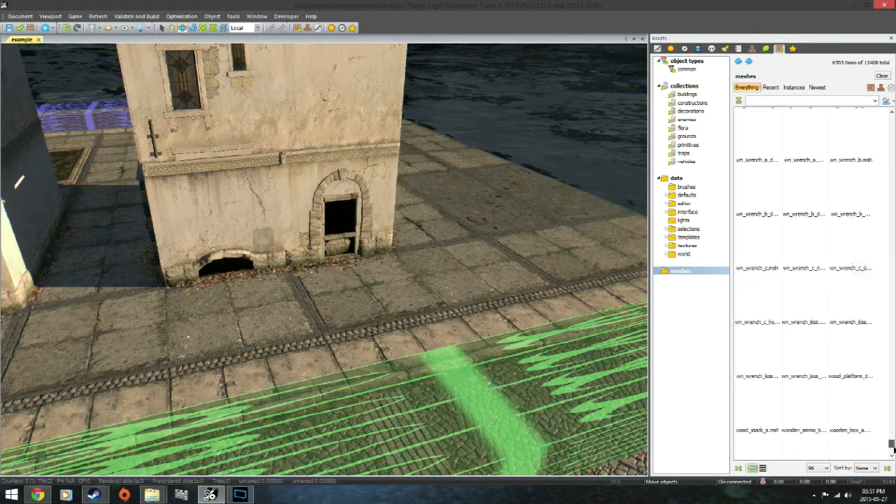
Place one barrel_a.msh from the decorations collection on the pavement in front of the house.
left_click(689, 110)
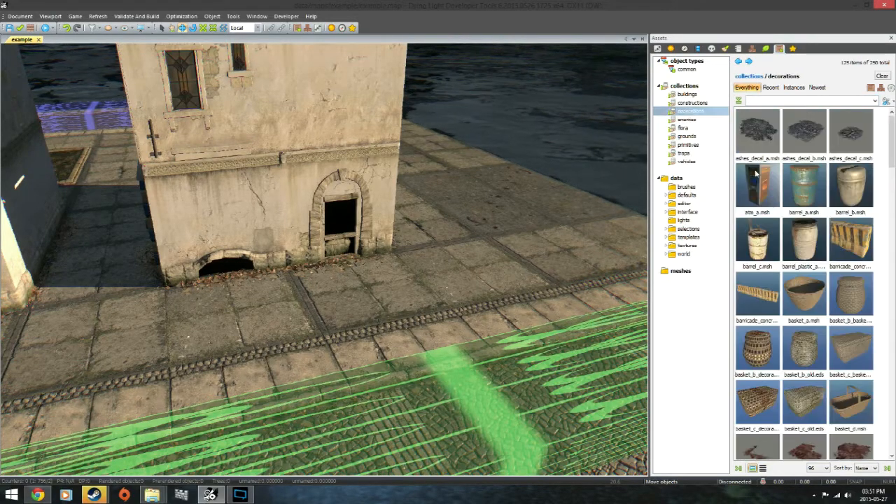
left_click(801, 187)
right_click_drag(406, 297, 342, 324)
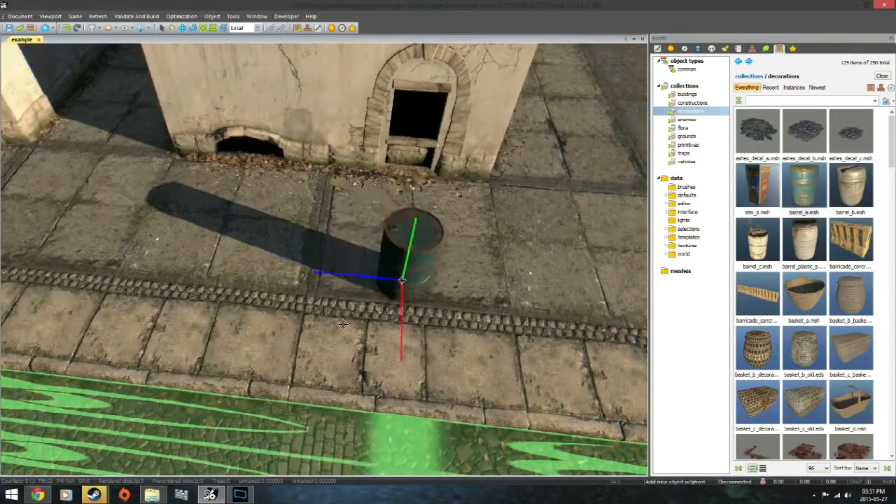
left_click(253, 298)
key("Escape")
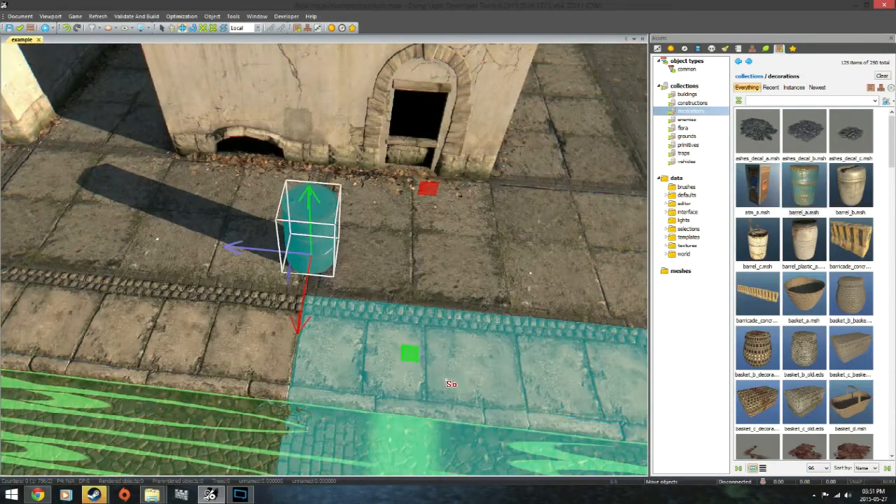
Set the class of the placed barrel to ActorDI and view it from other angles.
right_click_drag(455, 280, 535, 255)
left_click(657, 49)
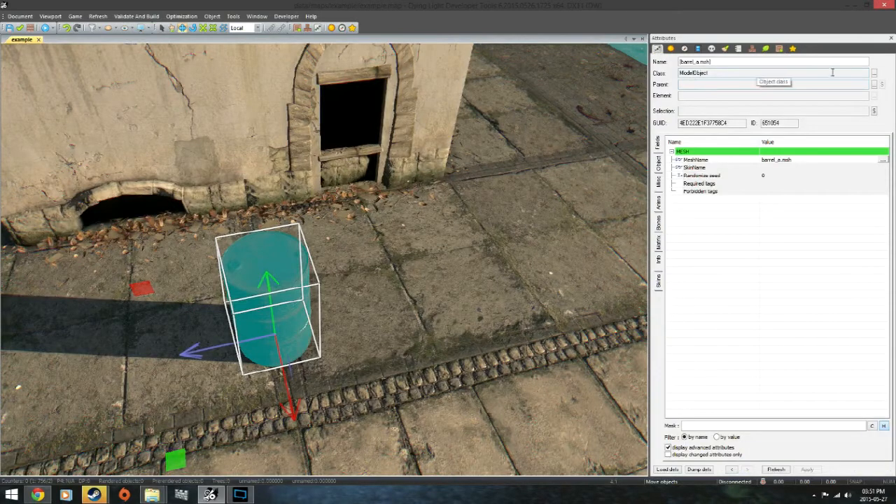
left_click(873, 73)
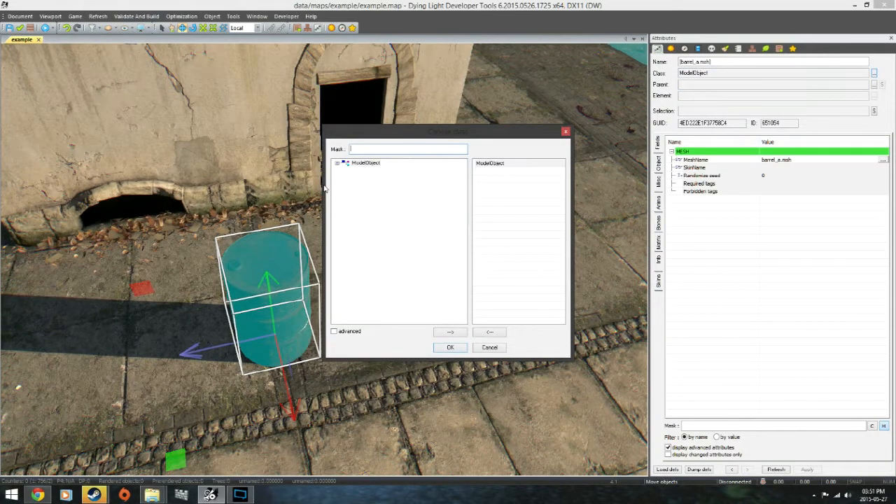
type("Ac")
left_click(360, 186)
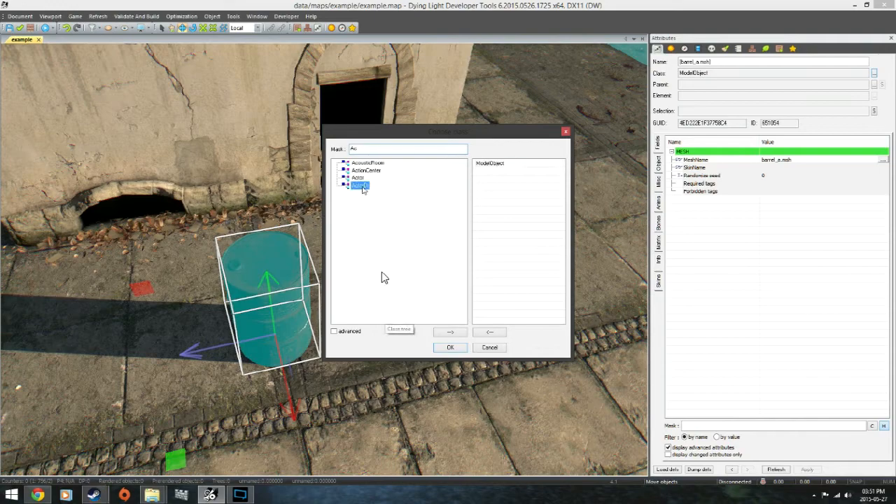
left_click(449, 348)
middle_click_drag(451, 357, 476, 234)
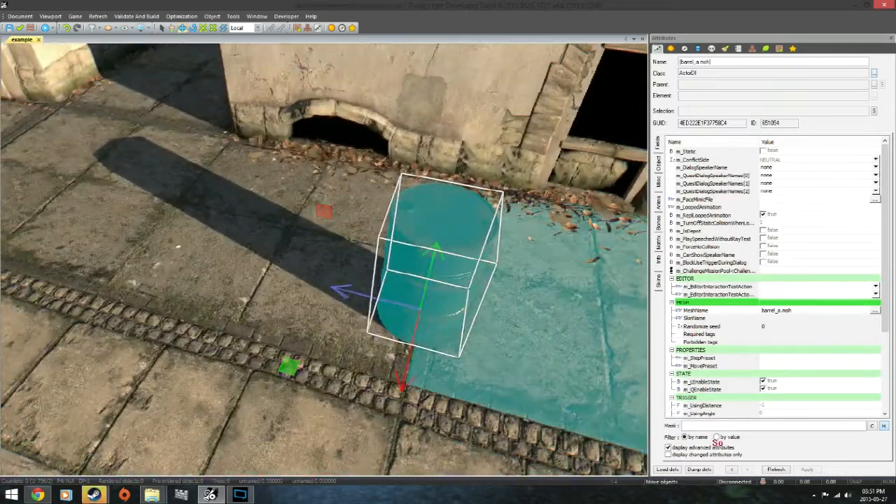
middle_click_drag(566, 364, 532, 350)
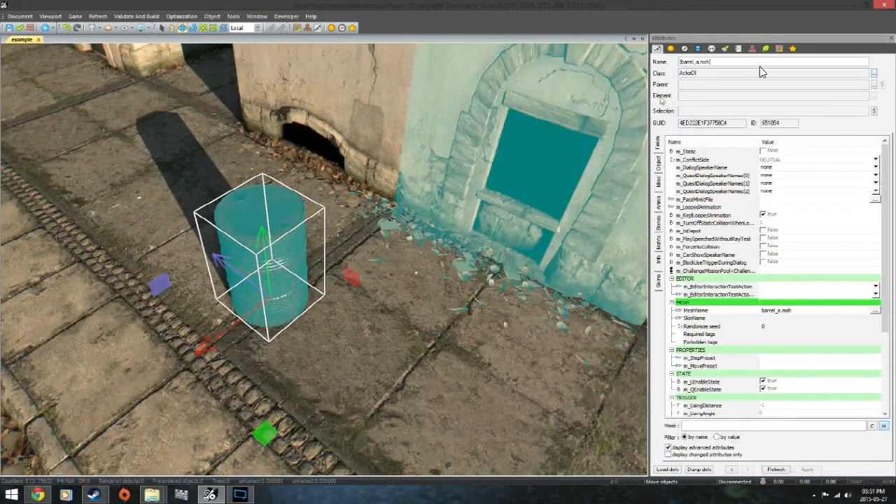
Create a new movie and reposition its timeline editor window so that the whole window fits on screen.
left_click(698, 49)
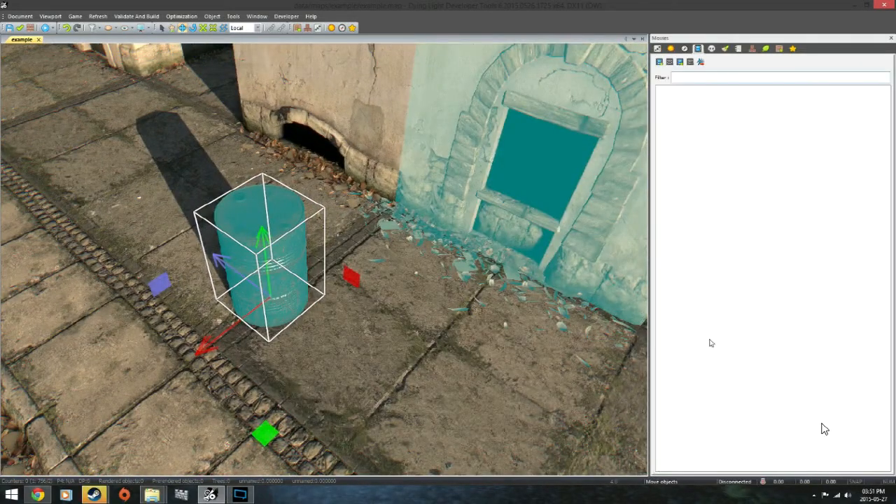
left_click(659, 62)
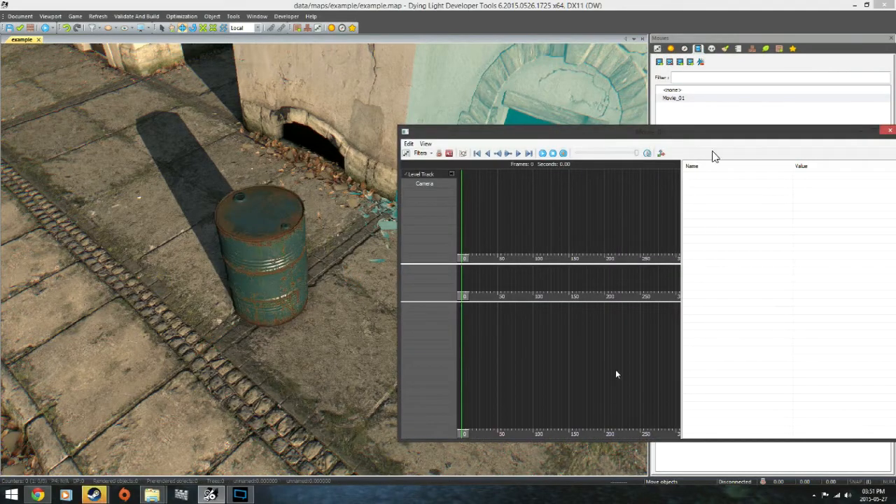
right_click(432, 334)
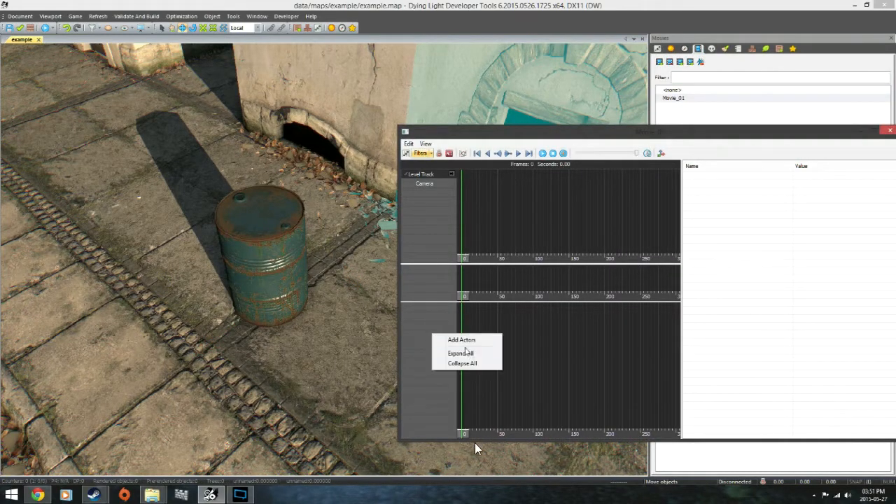
left_click(742, 297)
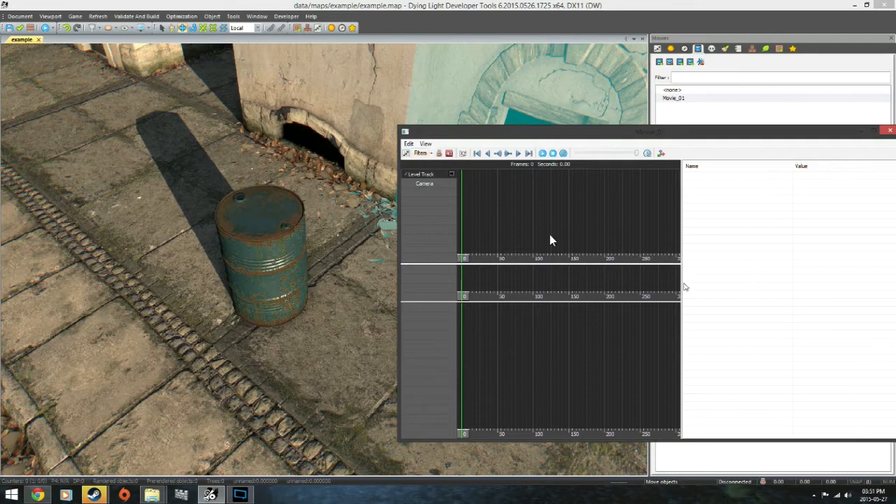
left_click_drag(594, 133, 464, 134)
left_click_drag(540, 158, 550, 128)
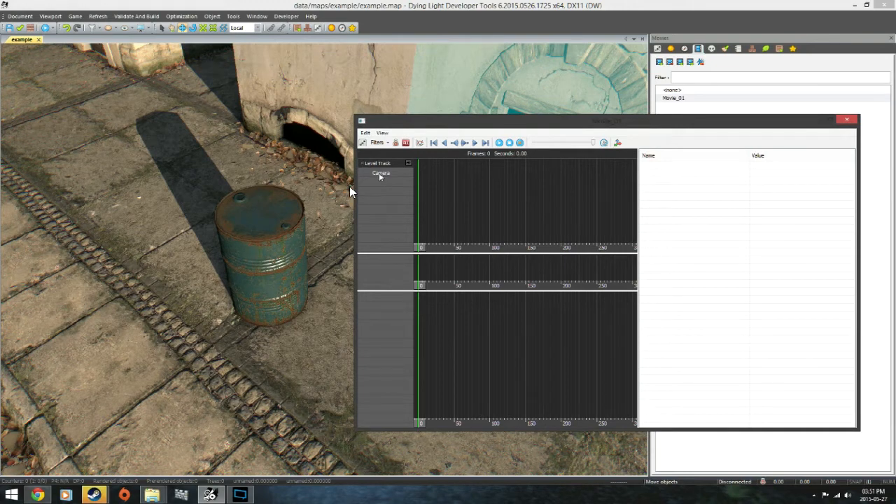
Try to add the barrel as an actor to the movie's empty actor track area.
right_click(389, 308)
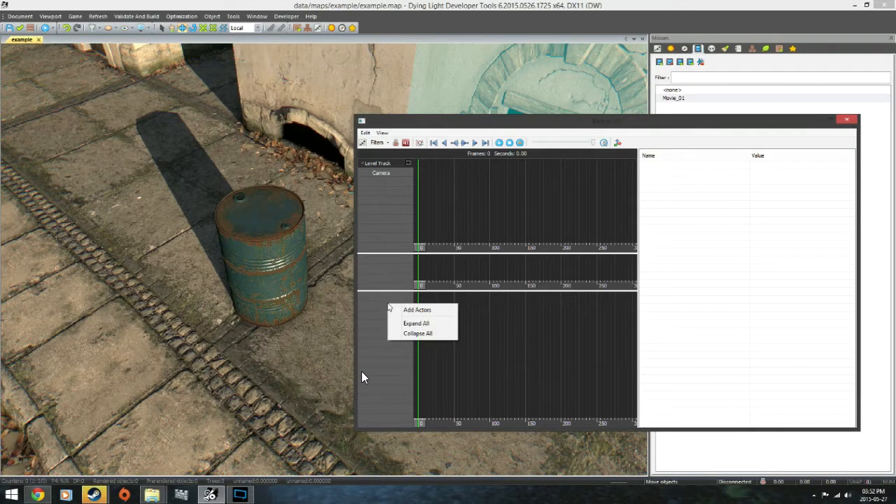
left_click(440, 284)
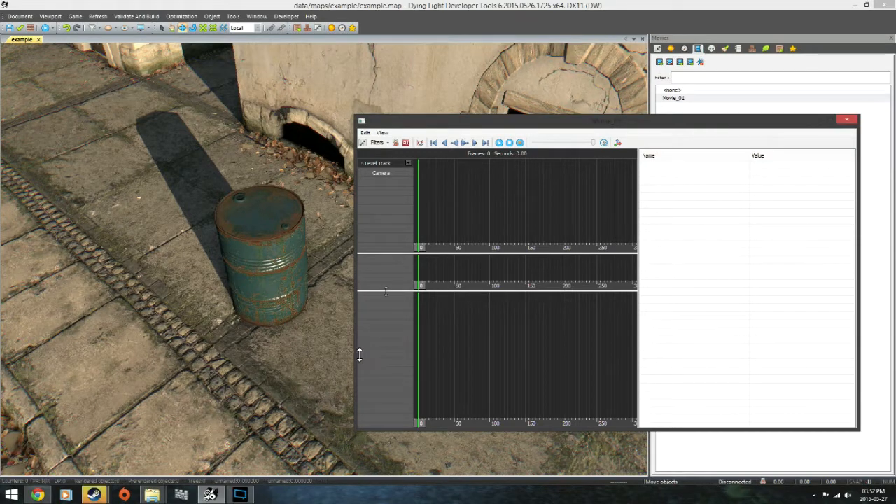
left_click_drag(385, 291, 382, 403)
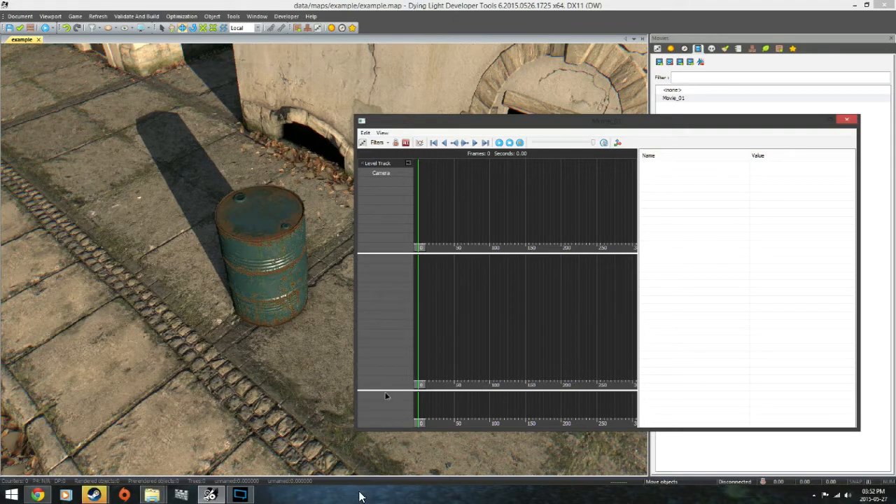
left_click_drag(386, 390, 390, 286)
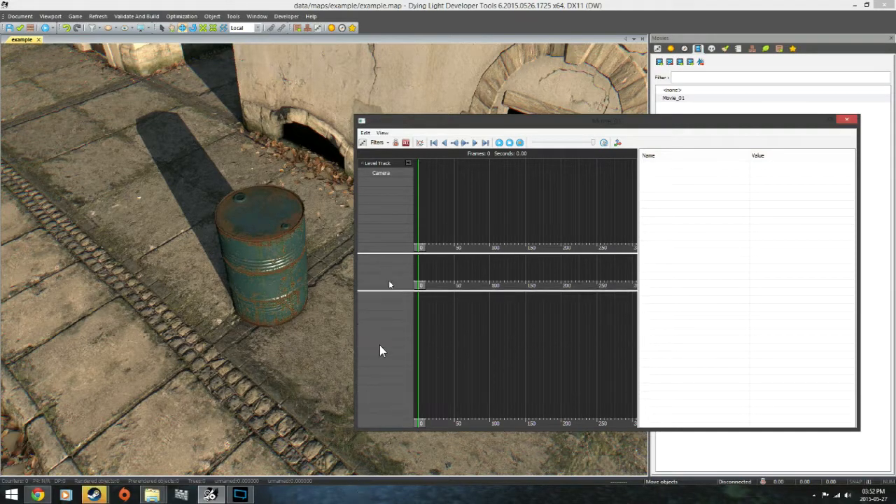
right_click(375, 325)
left_click(388, 335)
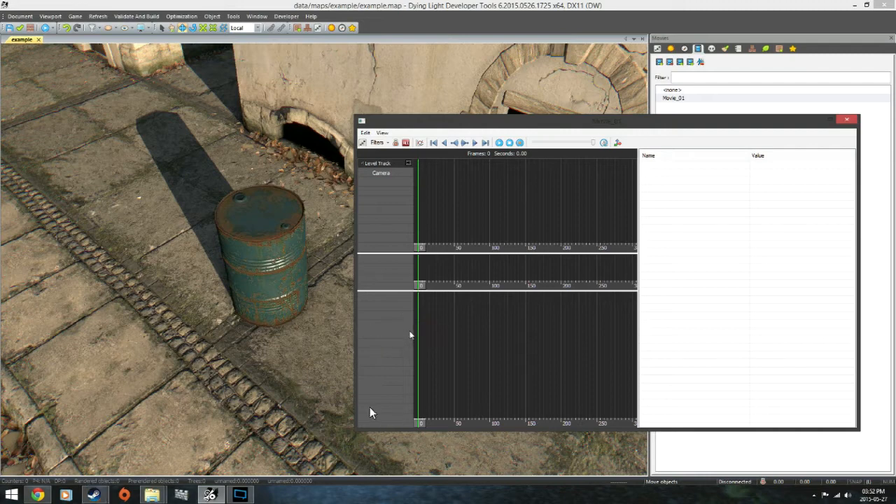
right_click(389, 312)
left_click(394, 316)
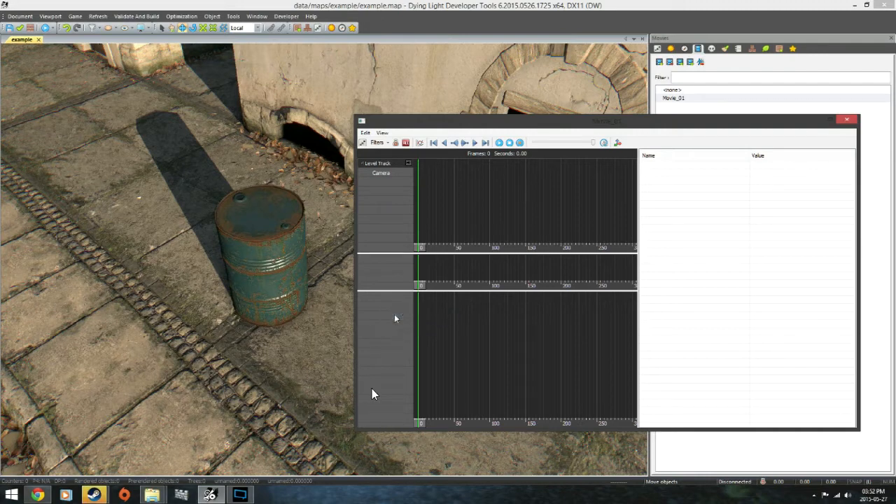
Select the barrel in the scene and set its class to Actor.
left_click(191, 321)
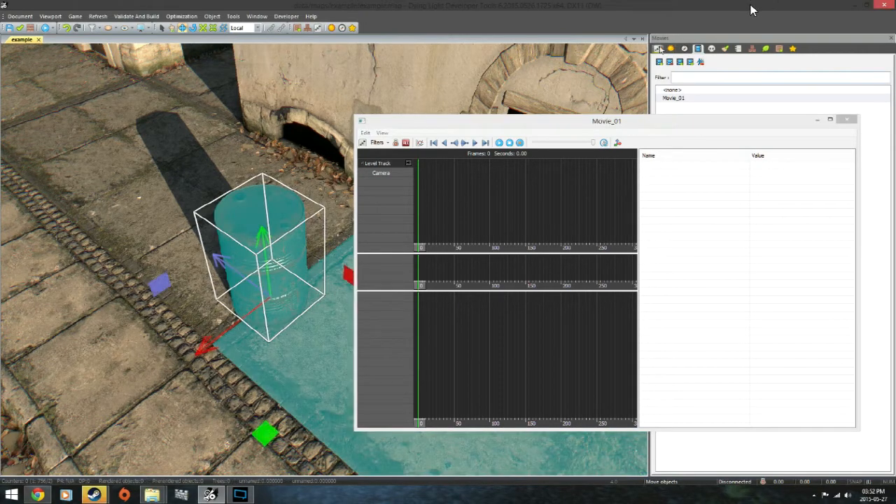
left_click(874, 74)
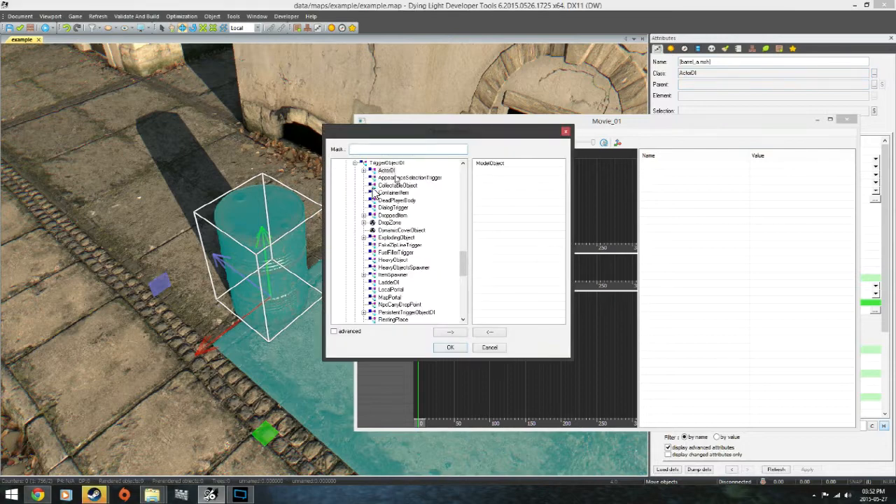
type("a")
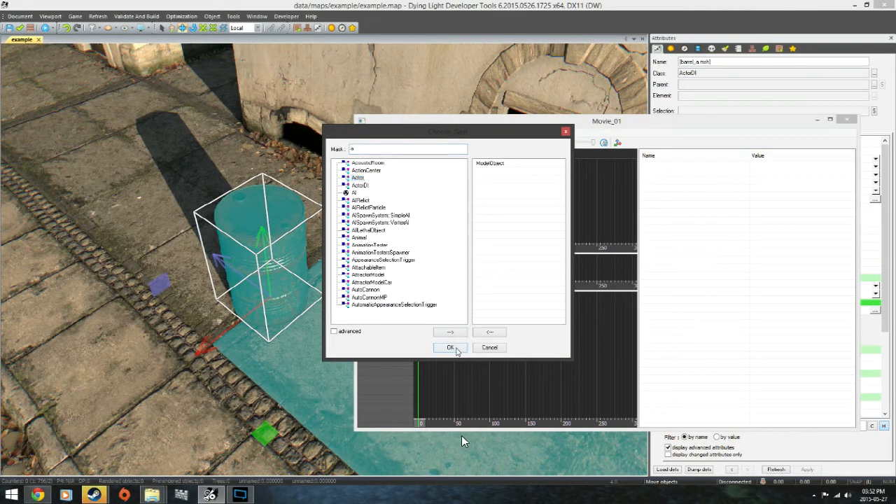
left_click(452, 348)
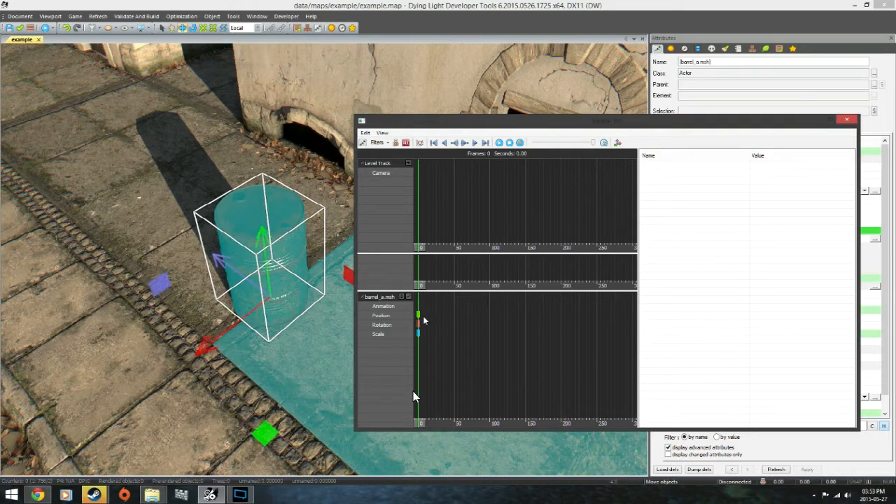
Add a second position key to the barrel's track and align it at frame 50.
right_click(459, 316)
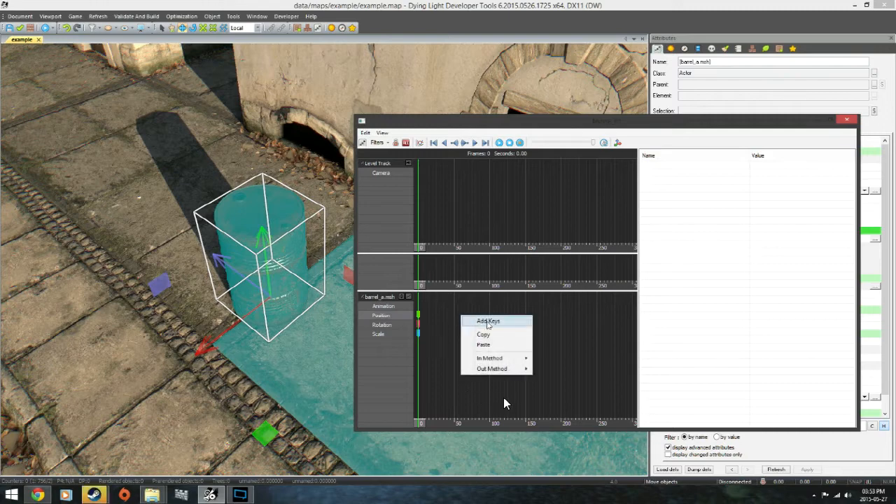
left_click(488, 322)
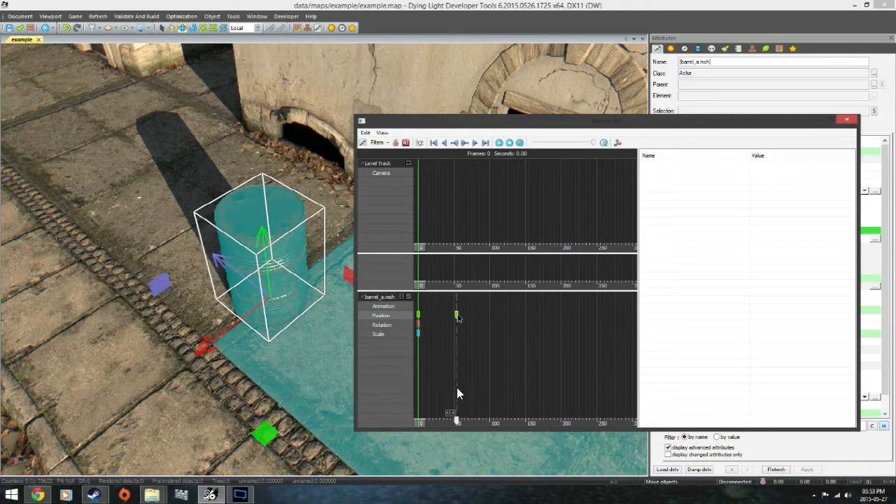
mouse_move(457, 316)
left_mouse_down()
mouse_move(441, 316)
mouse_move(454, 317)
left_mouse_up()
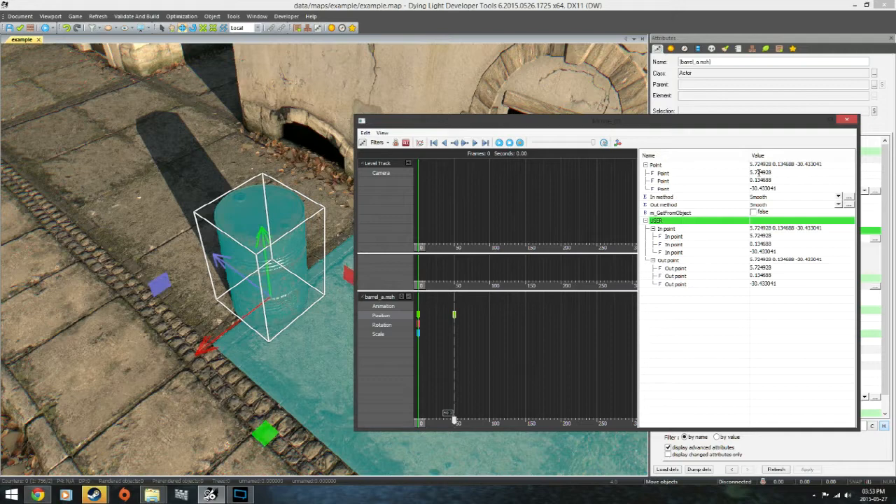
Add second rotation and scale keys to the barrel's tracks and align both with the position key at frame 50.
right_click(454, 325)
left_click(472, 329)
right_click(453, 328)
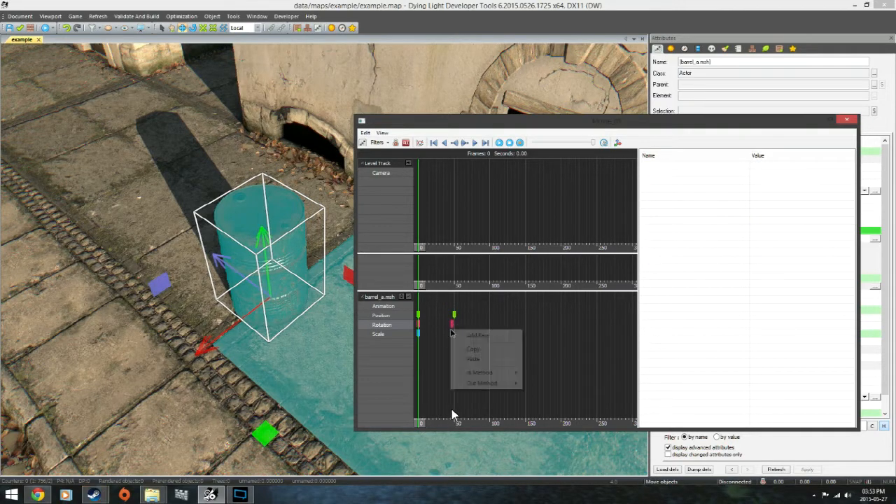
left_click(455, 330)
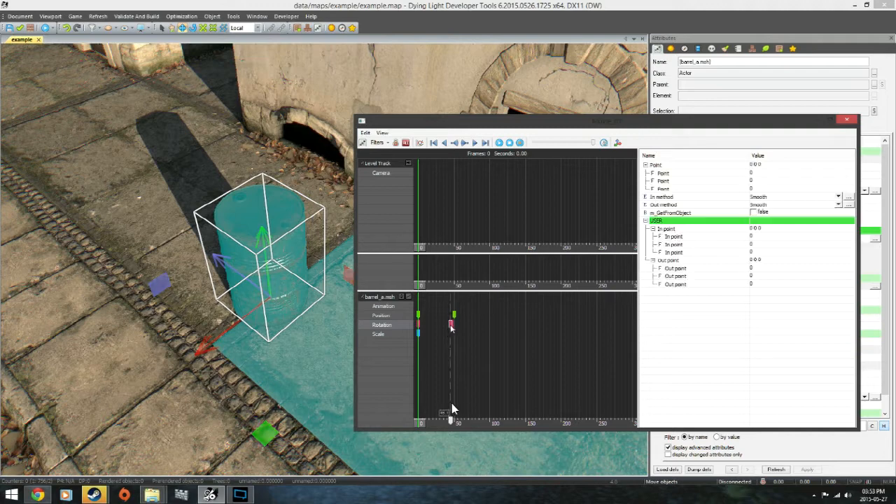
right_click(453, 334)
left_click(468, 339)
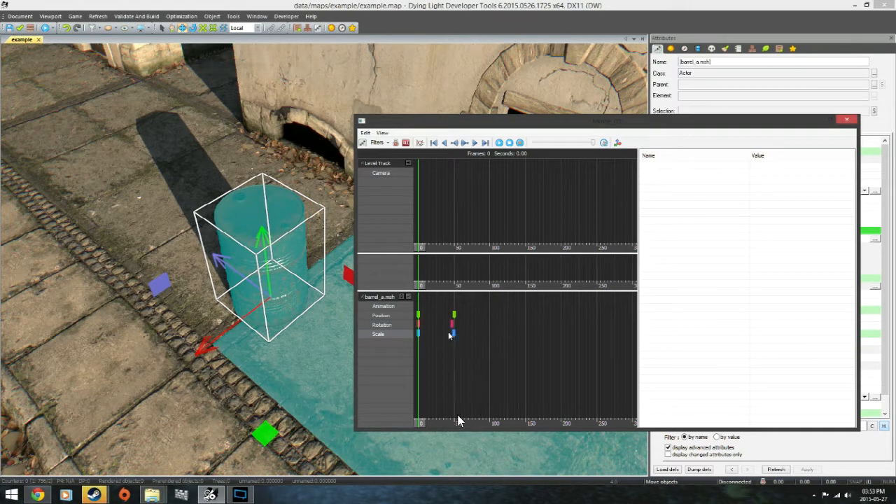
left_click(454, 325)
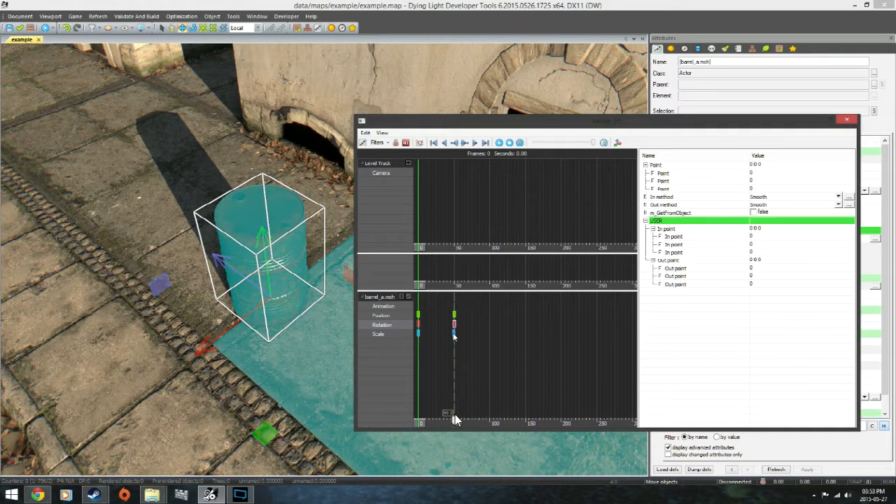
left_click(453, 334)
left_click(503, 348)
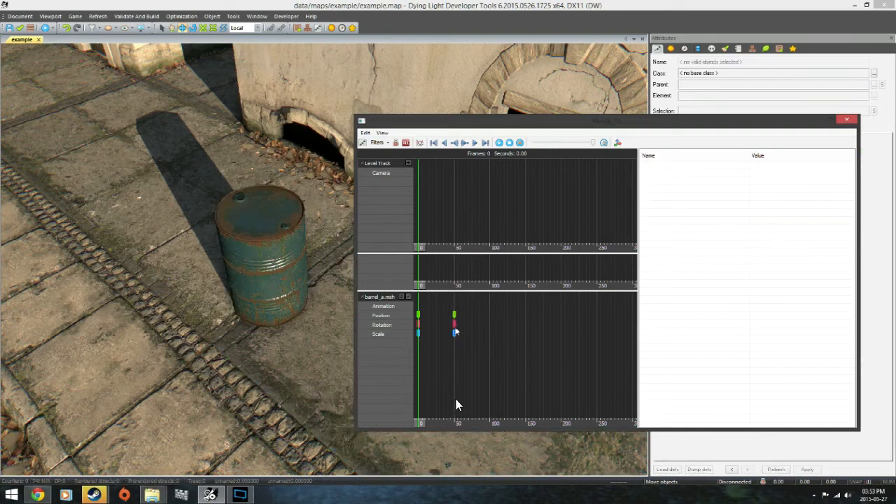
left_click(455, 314)
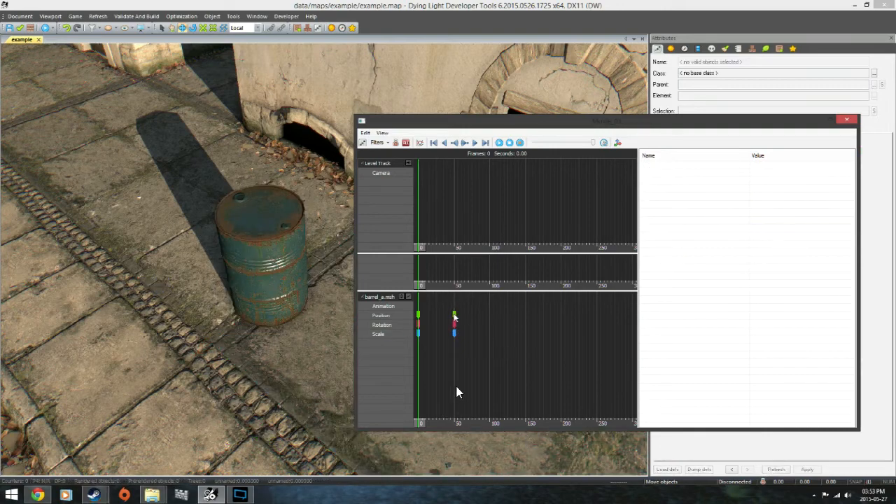
left_click(455, 334)
left_click(454, 324)
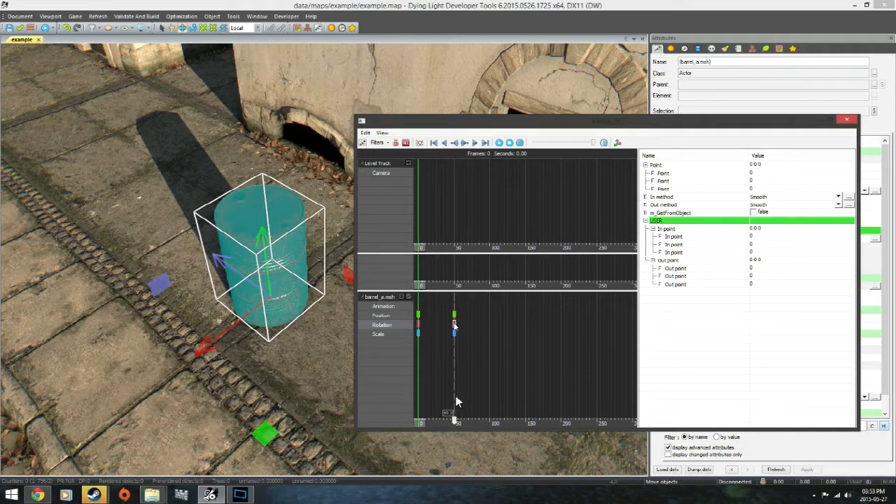
Set the first Point coordinate of the position key at frame 50 to 8.724928 and scrub the timeline to frame 50.
left_click(454, 315)
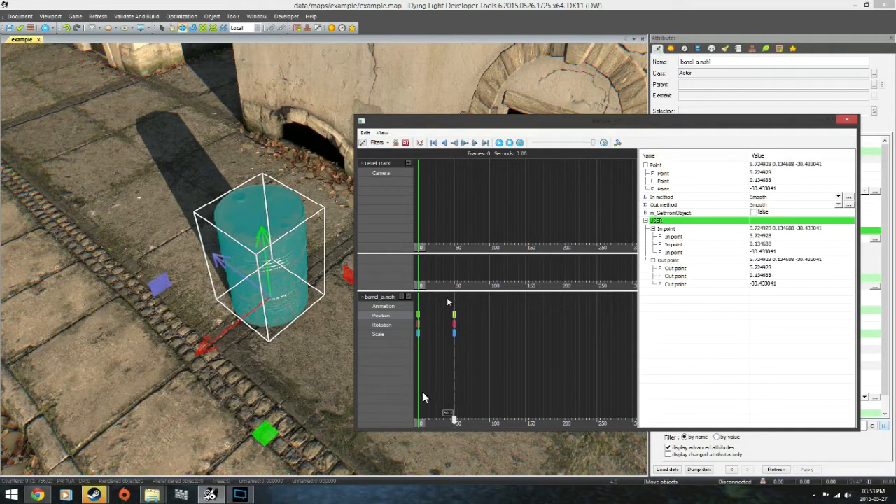
mouse_move(420, 423)
left_mouse_down()
mouse_move(456, 422)
mouse_move(421, 422)
left_mouse_up()
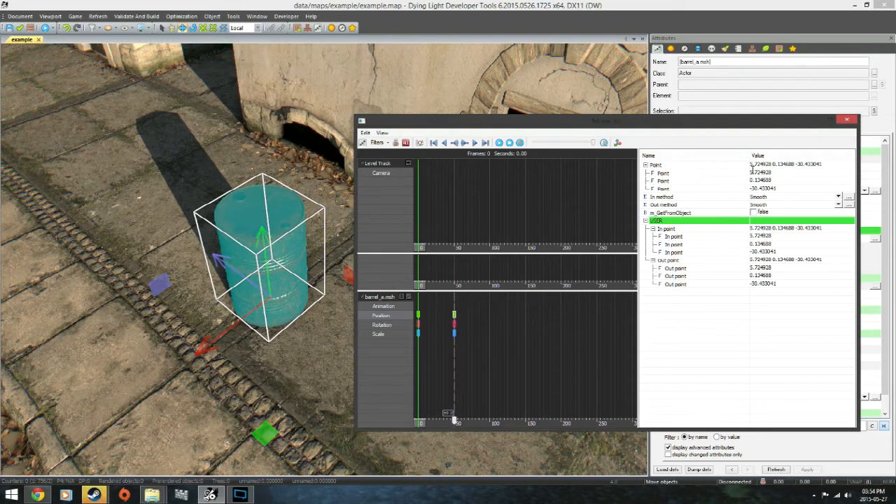
left_click(750, 173)
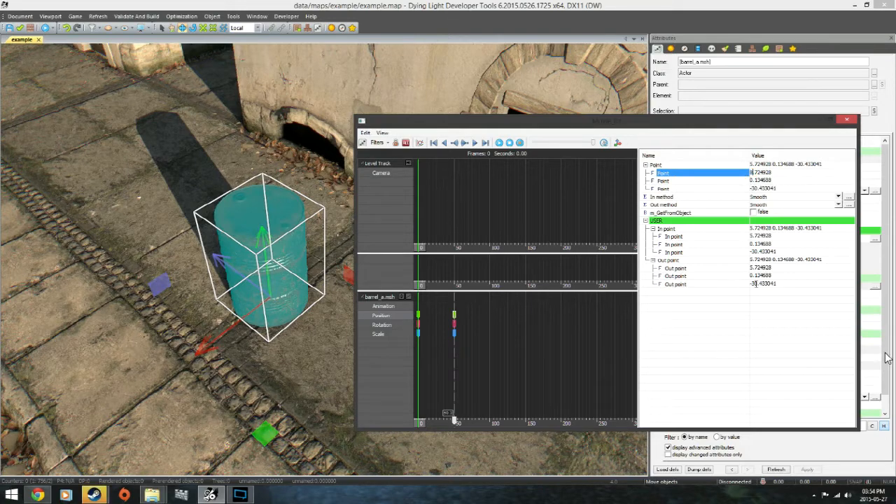
left_click(789, 179)
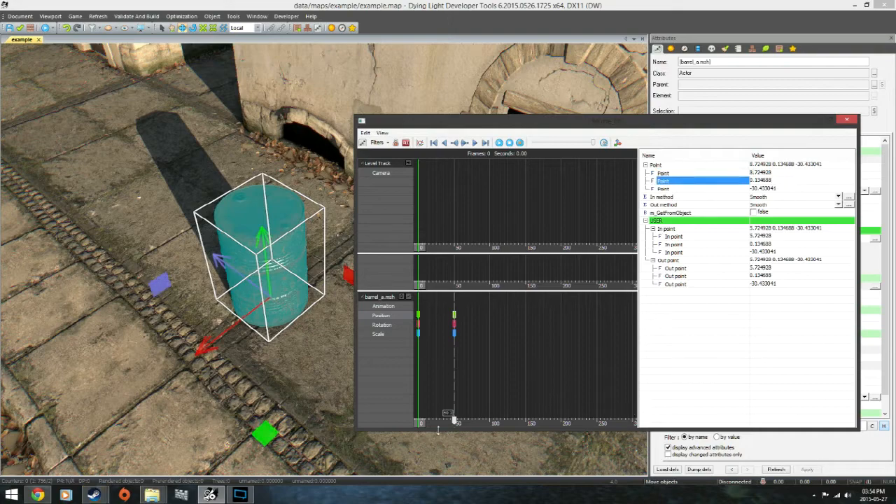
left_click_drag(422, 427, 454, 422)
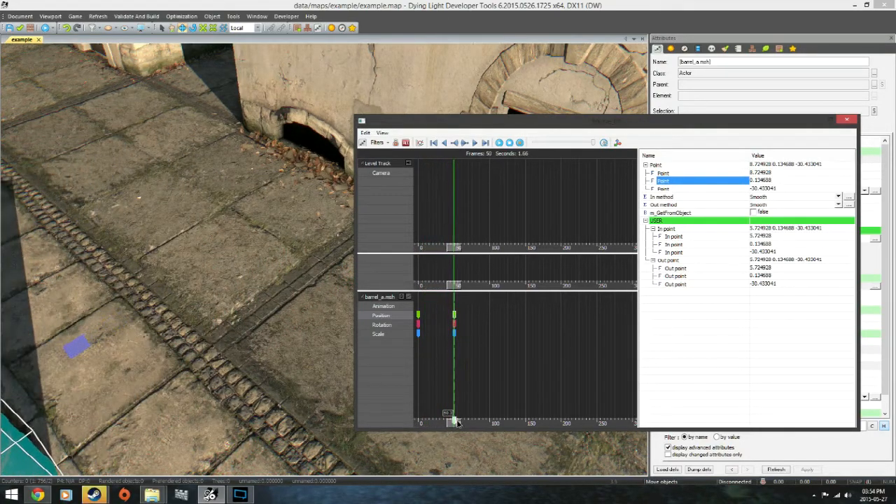
Play the movie from frame 0 to preview the barrel's motion, and return the timeline to frame 0.
right_click(439, 399)
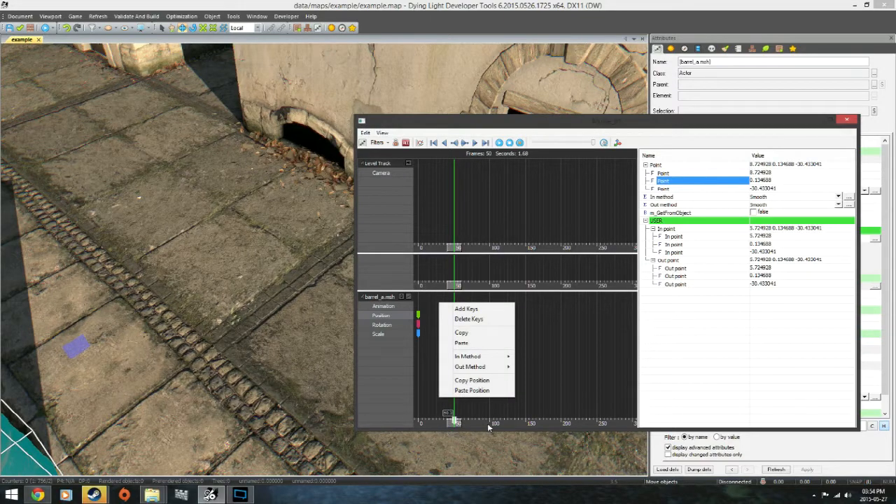
left_click(579, 429)
left_click_drag(454, 422, 419, 422)
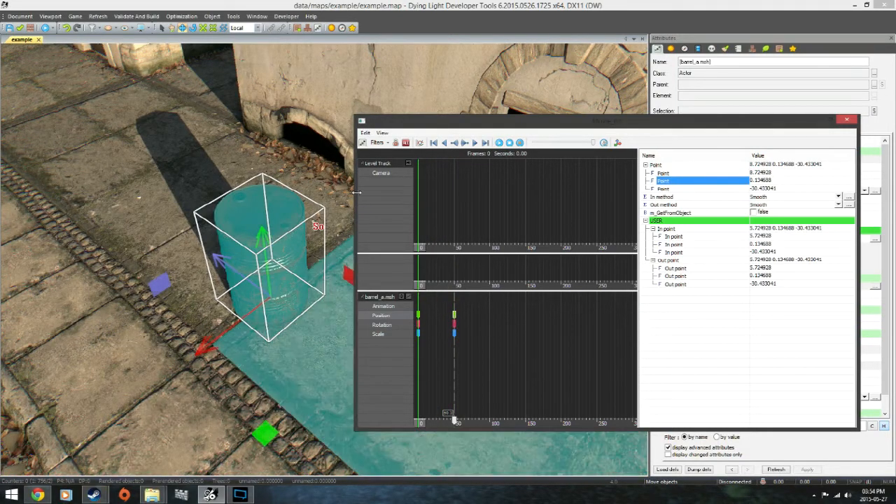
left_click(442, 4)
mouse_move(402, 84)
right_mouse_down()
mouse_move(378, 87)
mouse_move(402, 84)
right_mouse_up()
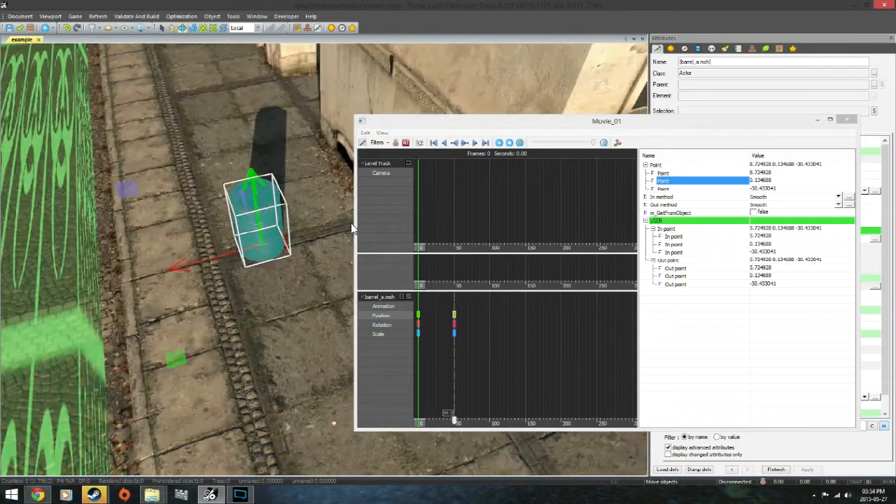
left_click(499, 144)
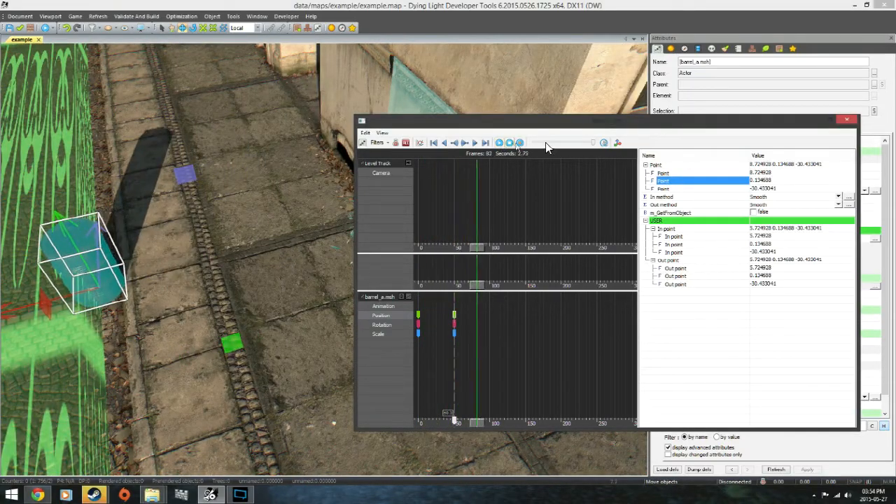
left_click(519, 142)
left_click(546, 311)
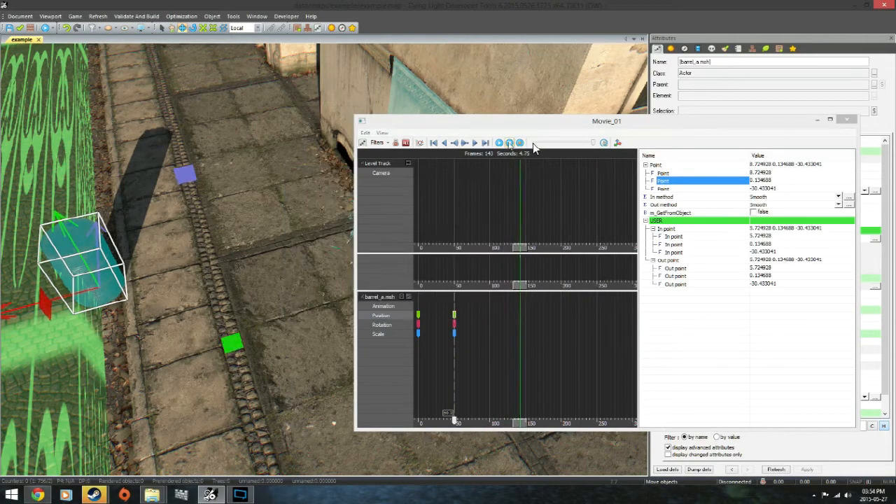
left_click_drag(521, 424, 410, 423)
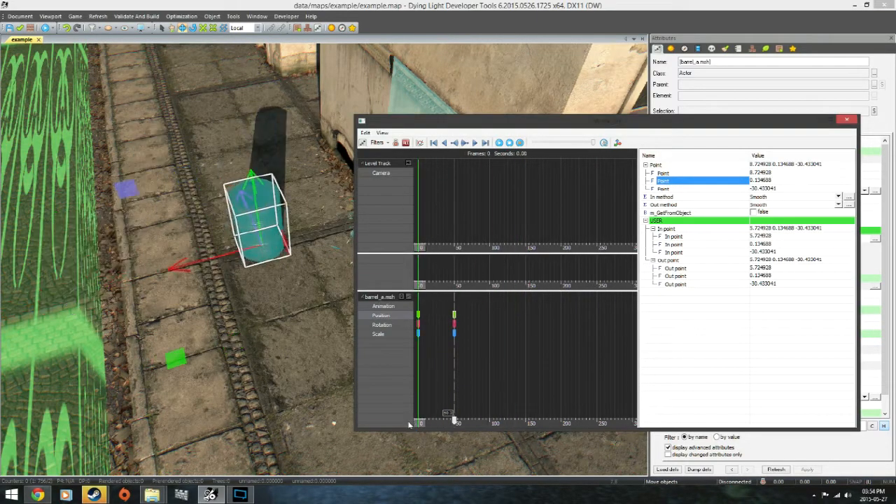
right_click_drag(276, 422, 185, 365)
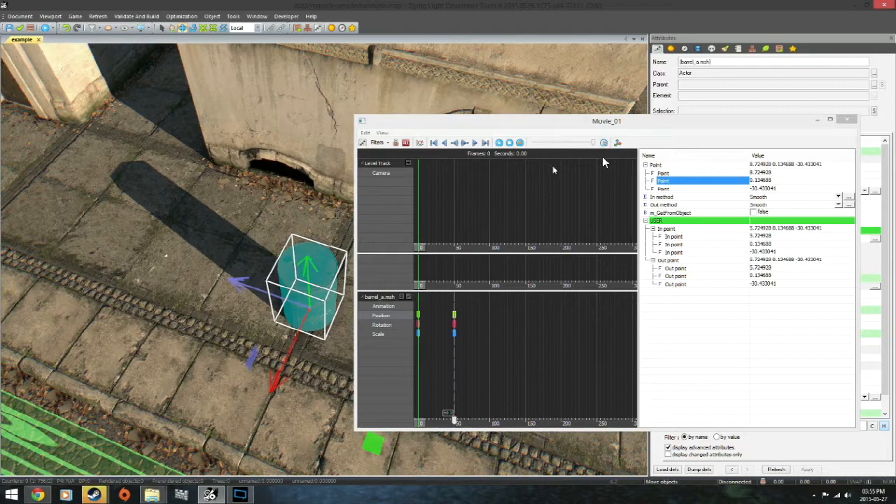
Close the Movie_01 editor and display the level's list of movies.
left_click(843, 121)
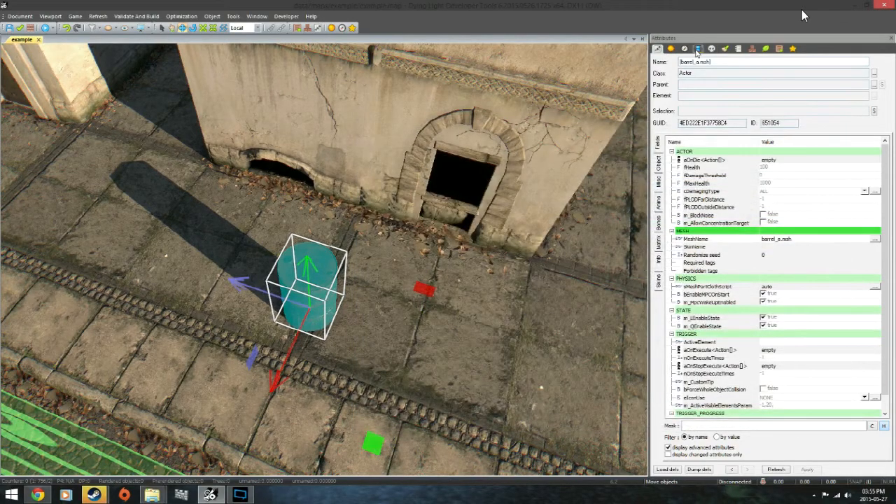
left_click(697, 48)
right_click(673, 98)
left_click(755, 82)
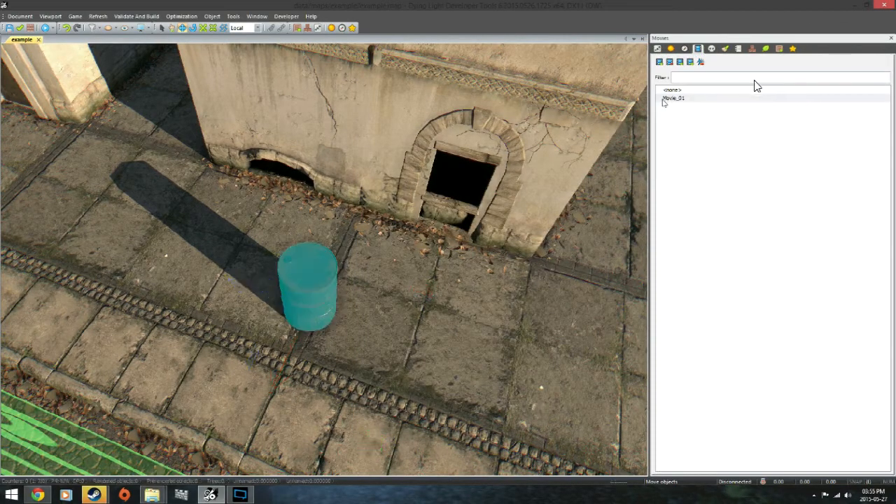
left_click(483, 363)
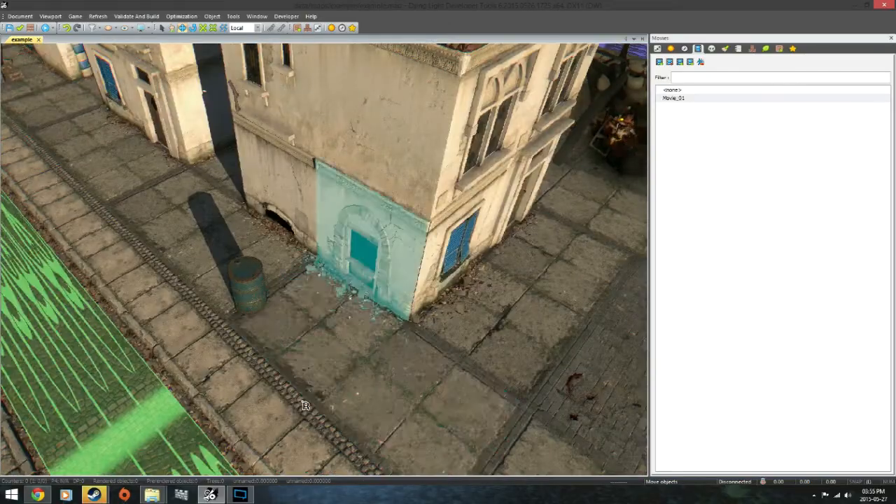
Select the flag marker beside the low walled building and move it across the street toward the barrel's house.
right_click_drag(309, 403, 310, 404)
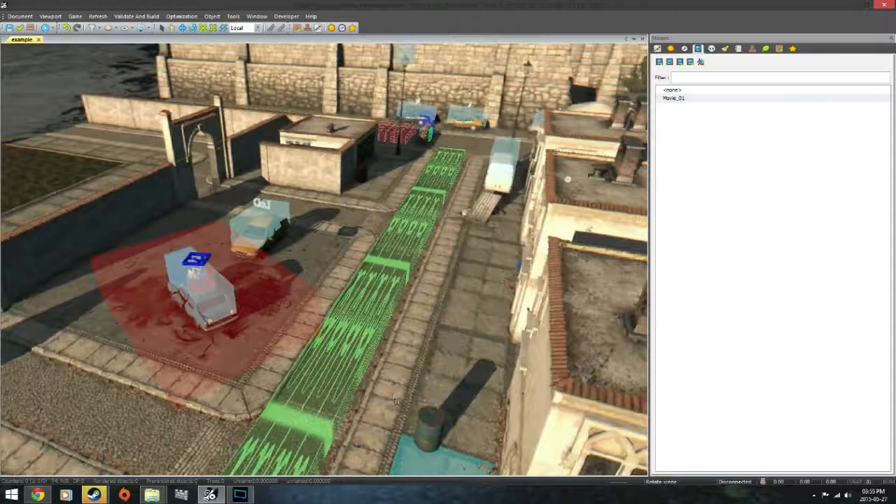
middle_click_drag(396, 402, 396, 401)
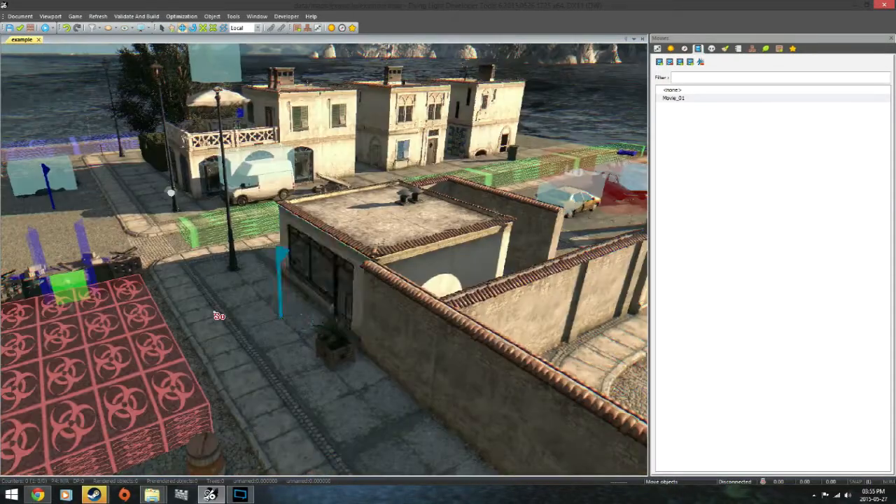
left_click(280, 310)
middle_click_drag(182, 322, 182, 321)
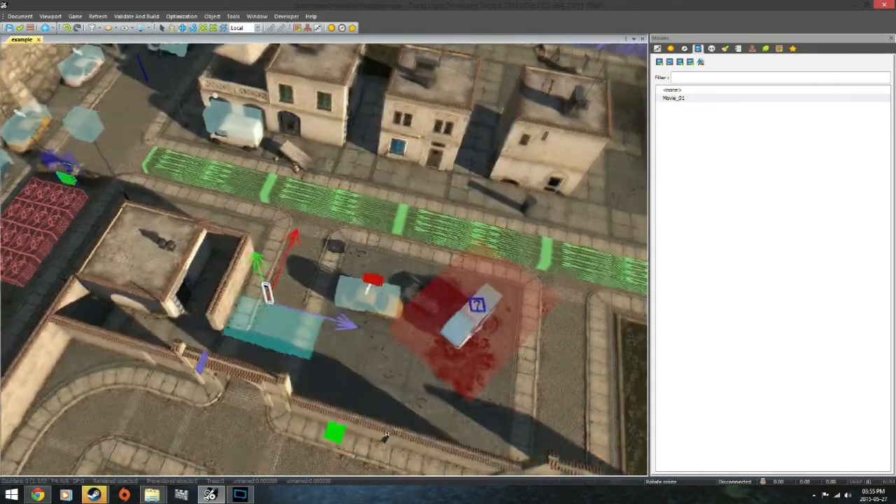
left_click_drag(363, 328, 579, 383)
middle_click_drag(580, 384, 509, 384)
middle_click_drag(426, 445, 318, 381)
left_click_drag(318, 336, 360, 189)
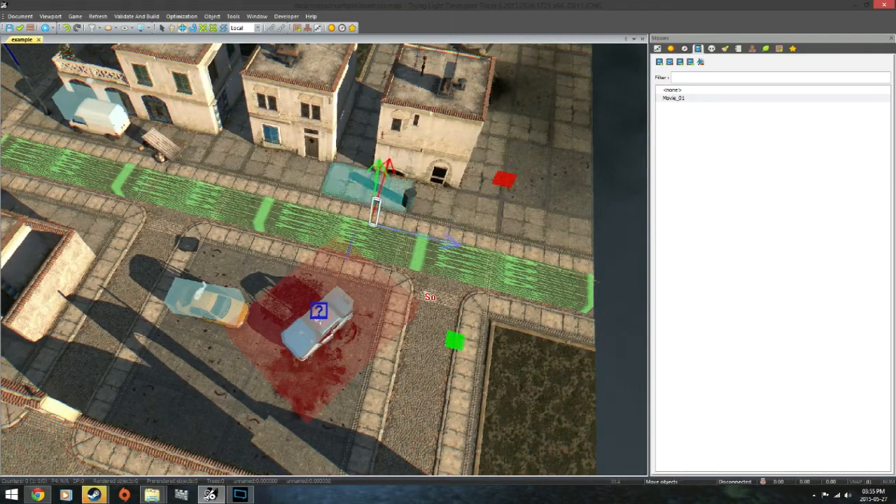
Position the flag marker on the pavement right beside the barrel, in front of the arched opening.
left_click_drag(458, 241, 524, 306)
middle_click_drag(523, 306, 424, 273)
scroll(425, 273, "up", 6)
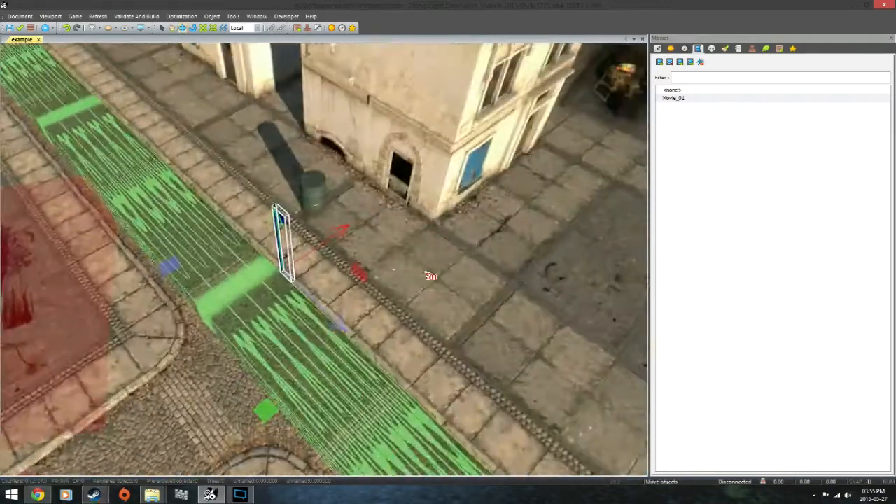
left_click_drag(318, 248, 407, 210)
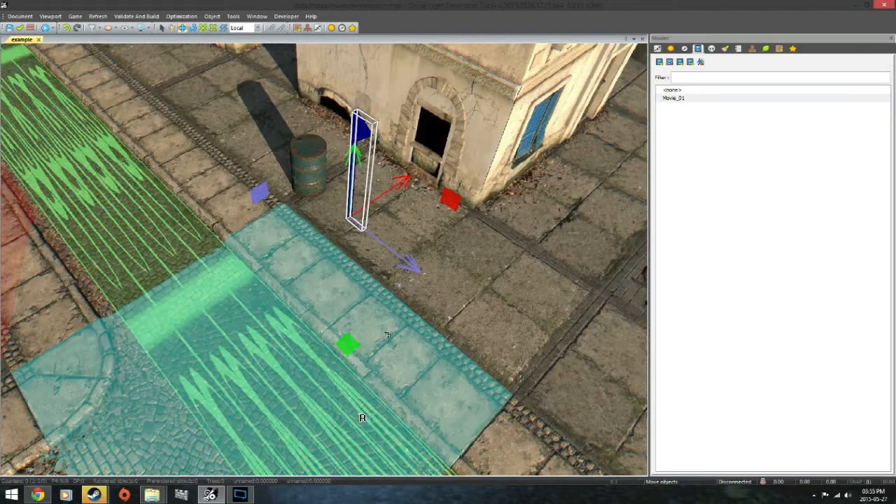
middle_click_drag(362, 416, 333, 315)
scroll(332, 308, "up", 4)
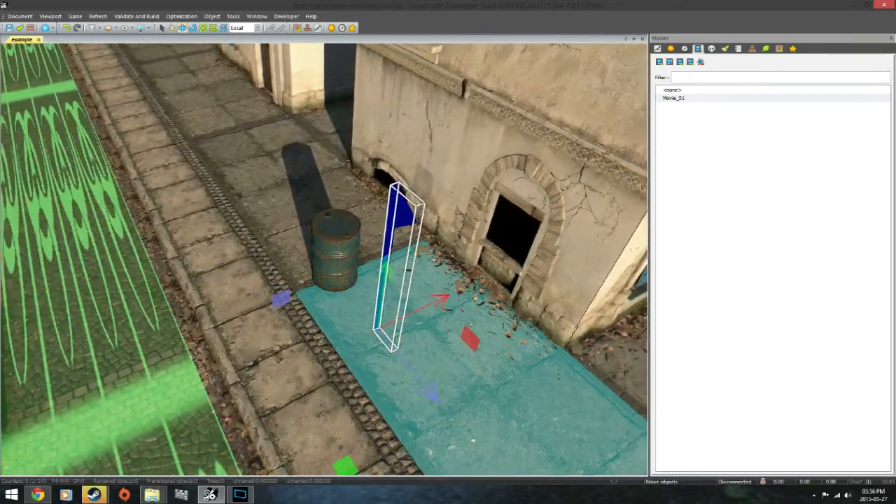
scroll(283, 416, "down", 5)
Open the example_kill_and_run.pxsl script of ExampleQuest from the quest list.
middle_click_drag(344, 440, 799, 66)
left_click(792, 48)
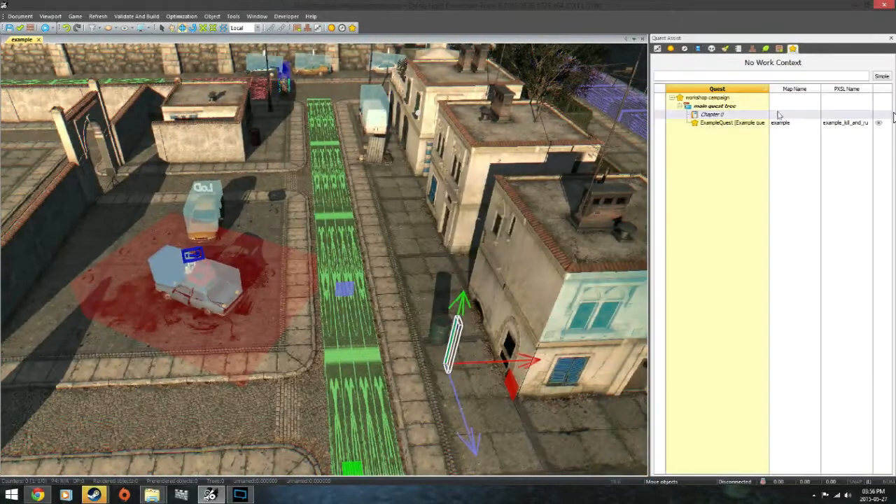
right_click(742, 124)
left_click(768, 131)
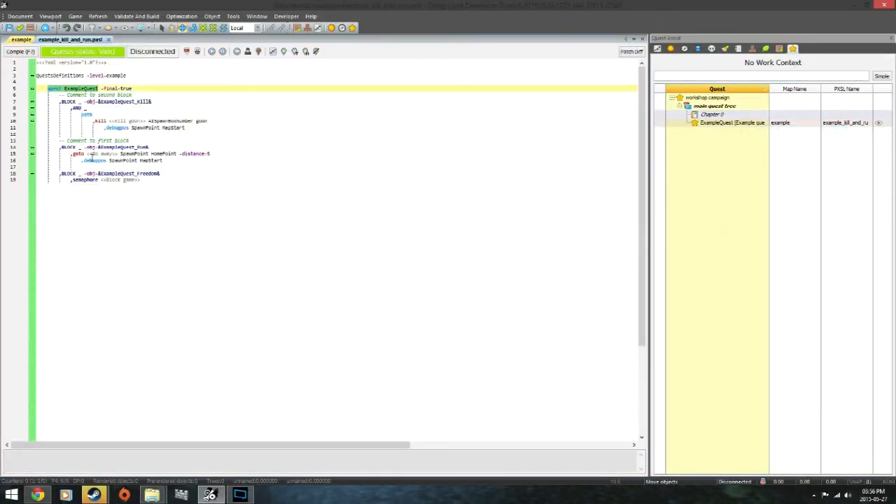
Add a ",movie" phase on a new line below the debugpos line of the ExampleQuest_Run block.
left_click(165, 161)
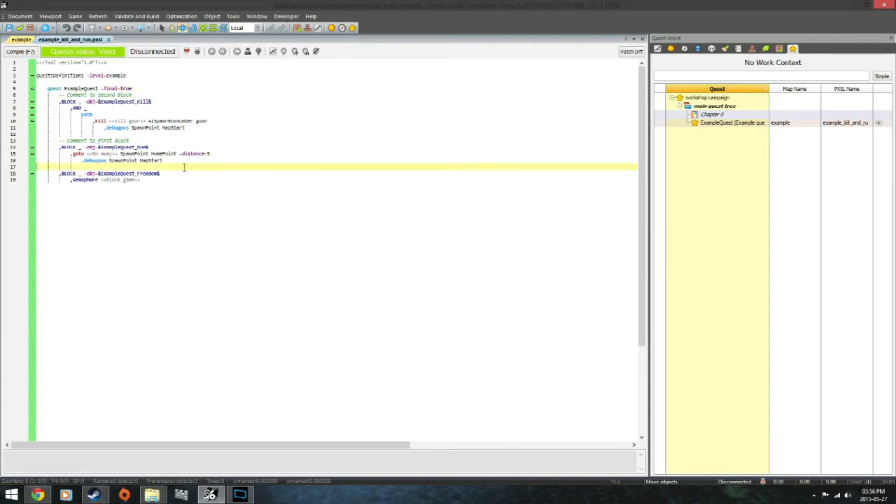
key("Return")
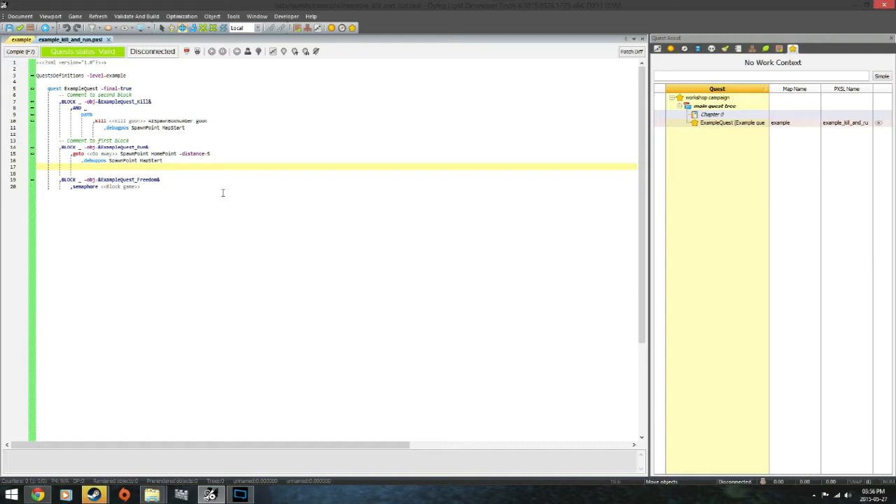
type(",pla")
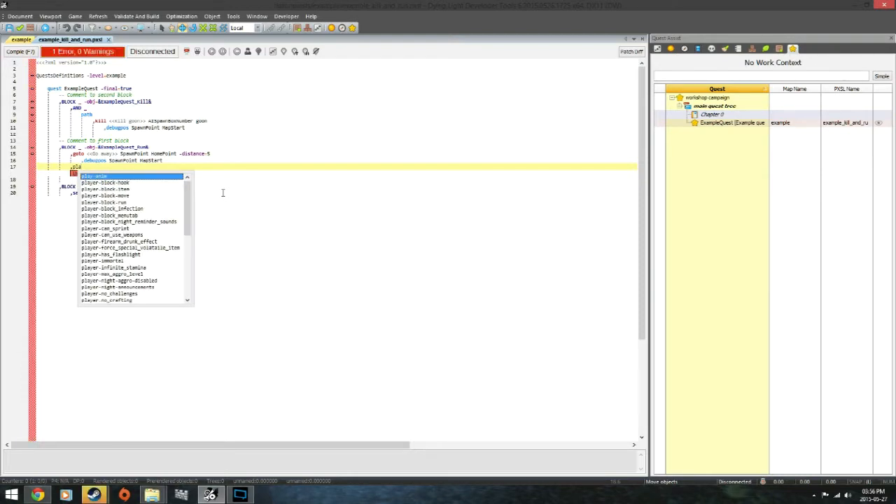
type("y-")
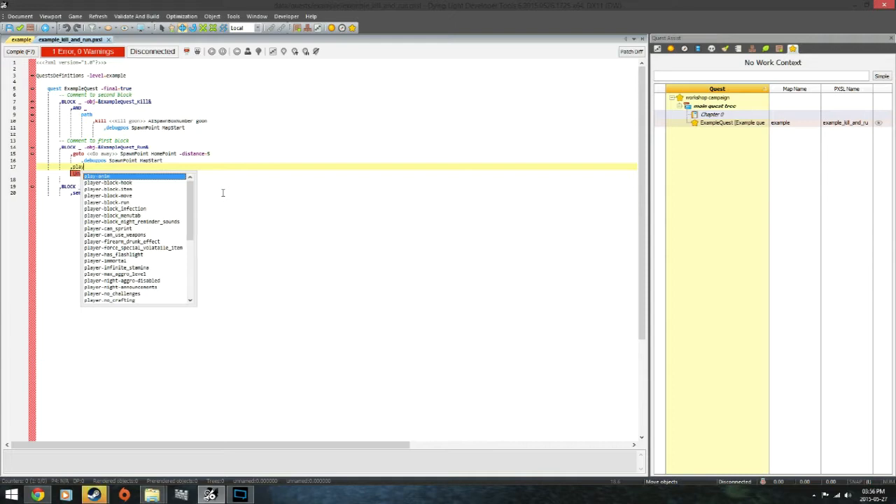
key("BackSpace")
key("BackSpace")
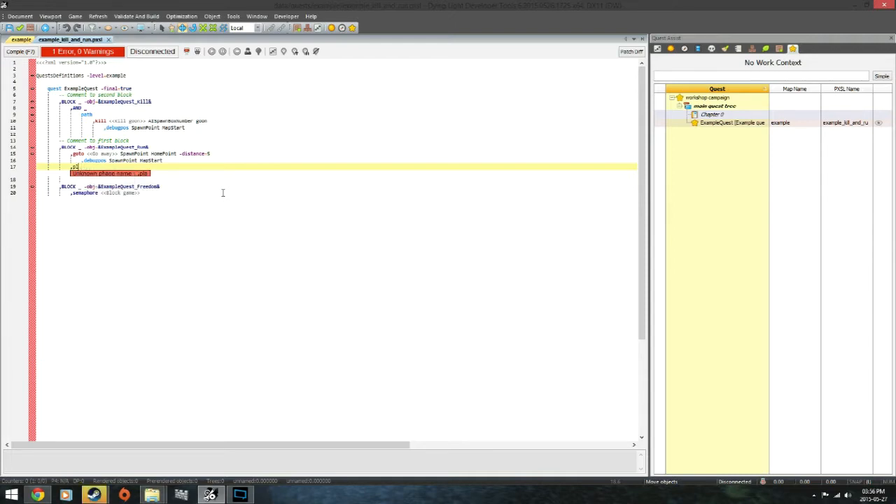
type("mo")
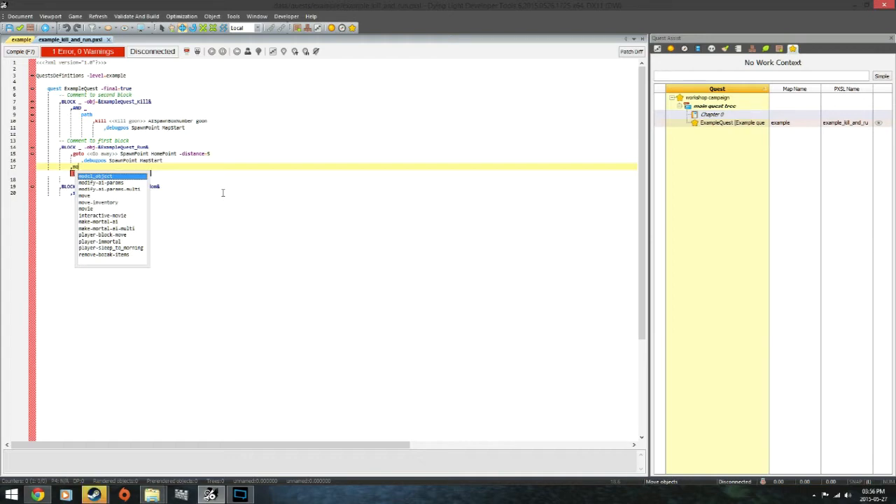
key("Down")
key("Down")
key("Down")
key("Down")
key("Down")
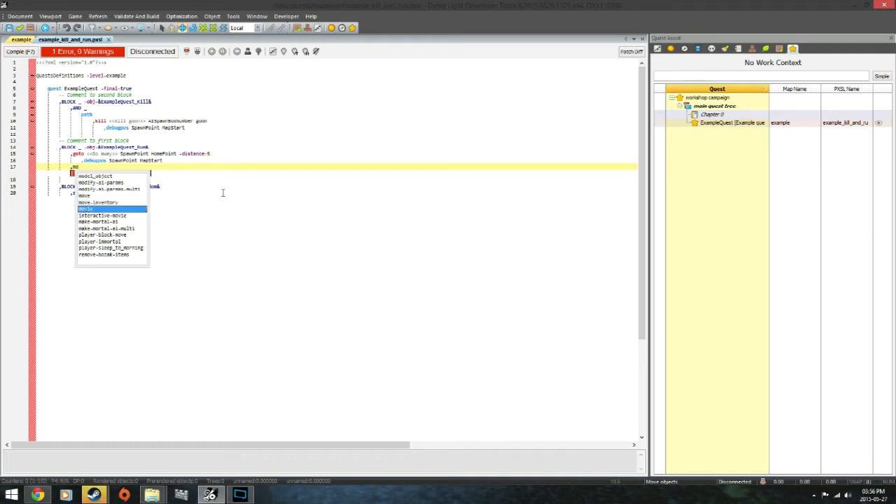
key("Return")
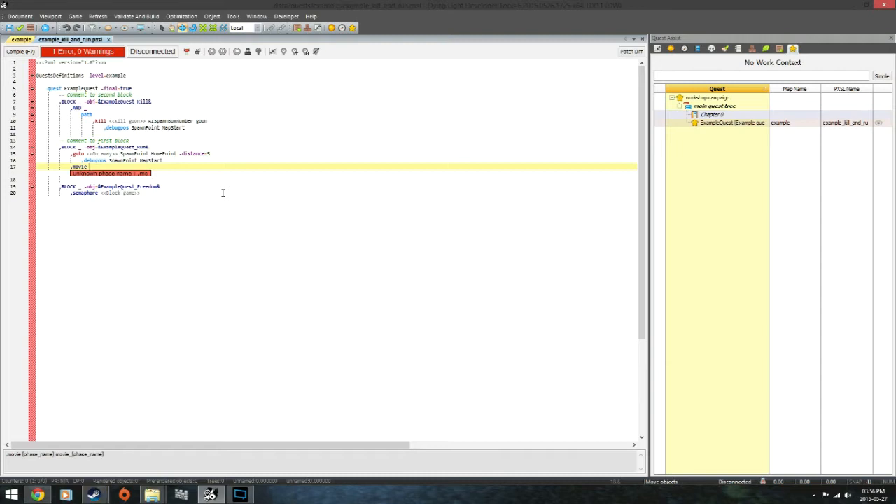
Name the movie phase <<Play Barrel Movie>>.
type("<<>>")
key("Down")
key("Up")
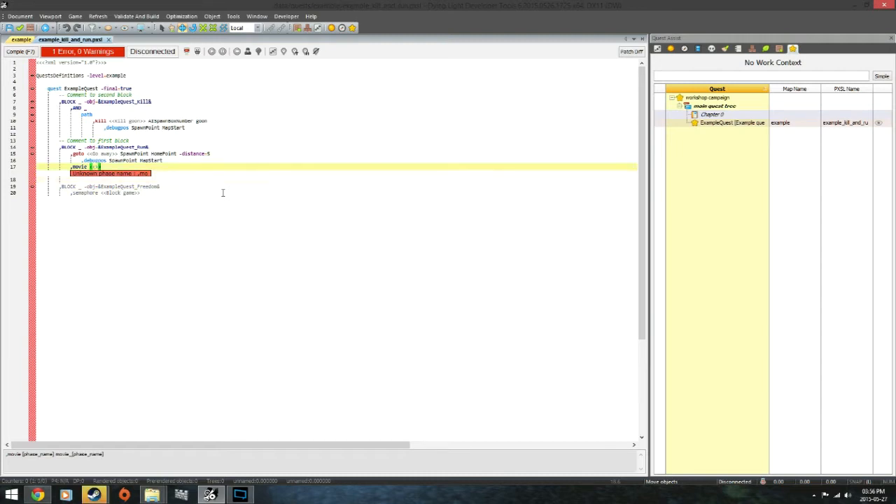
type("Play")
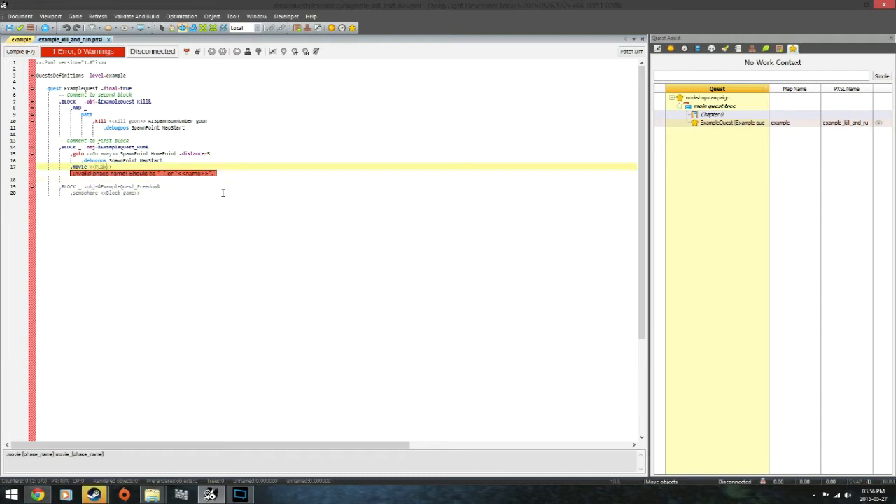
type(" Barrel Mp")
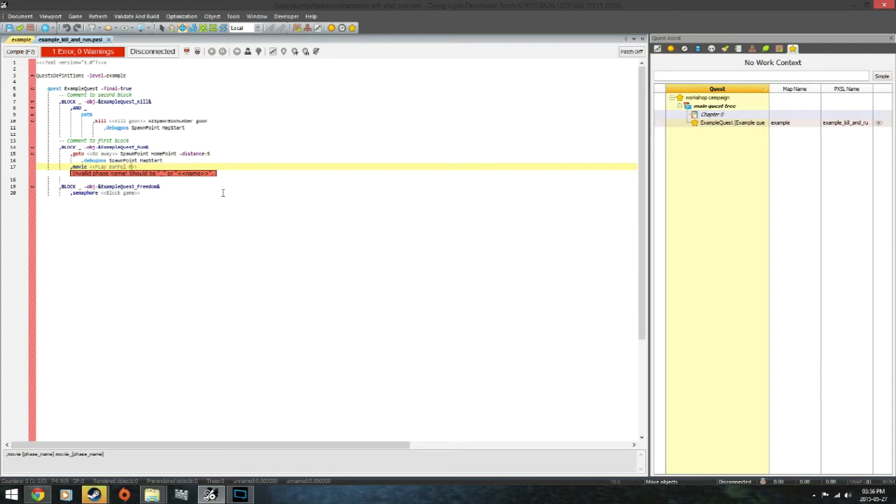
type("vie>>")
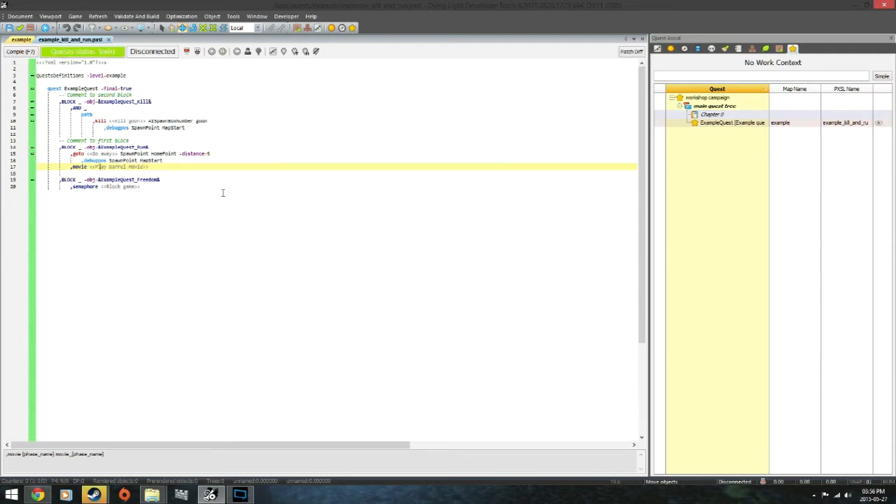
Assign Movie_01 as the movie played by the Play Barrel Movie phase.
key("Right")
key("Right")
key("Right")
key("Right")
key("Right")
key("Right")
key("Right")
key("Right")
key("Right")
key("Right")
key("Right")
key("Right")
key("Right")
key("Right")
key("Right")
key("Right")
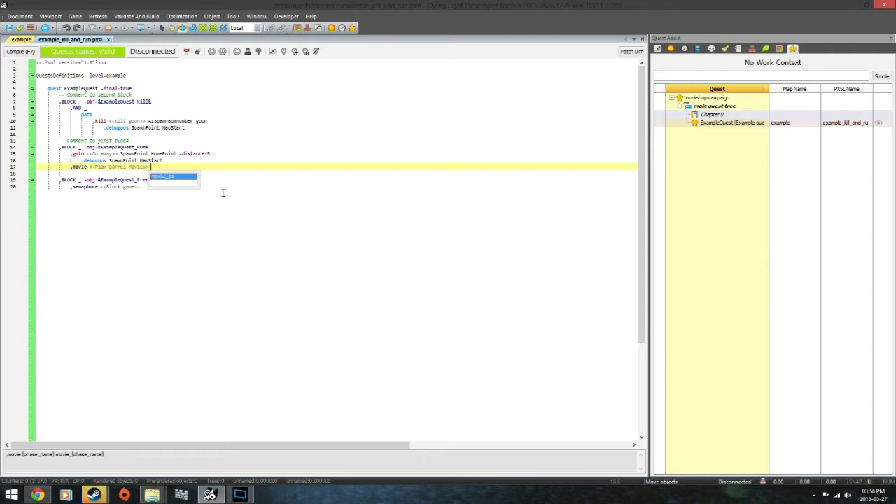
key("Return")
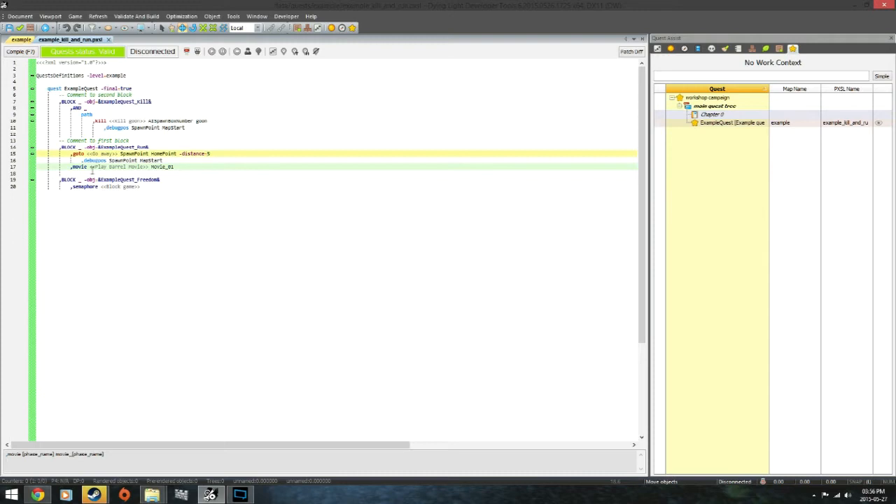
Save the edited quest script and return to the example map.
left_click(76, 167)
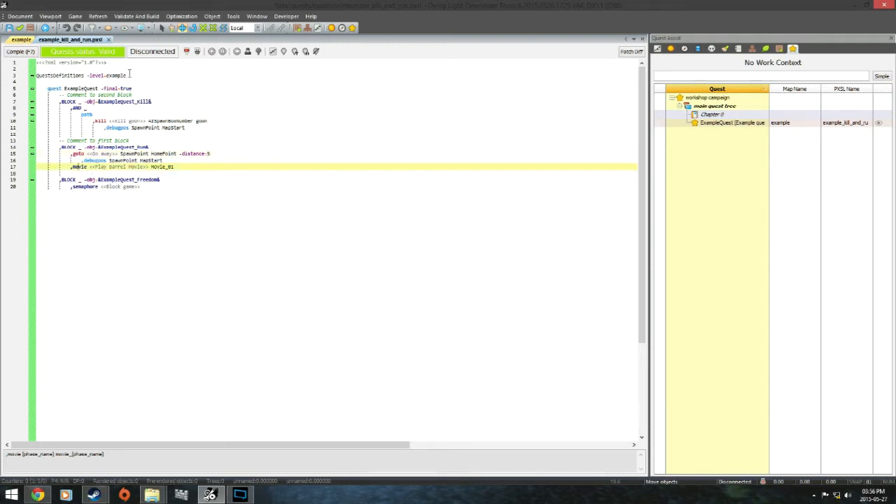
left_click(175, 167)
left_click(9, 28)
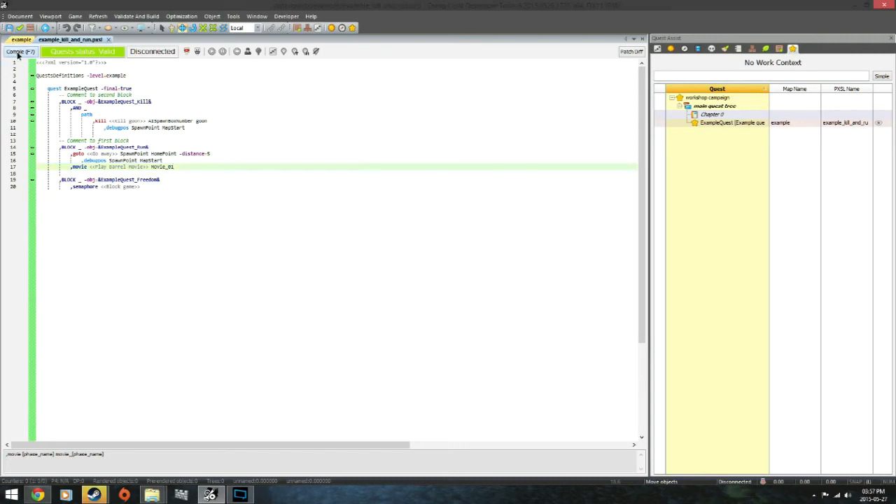
left_click(343, 306)
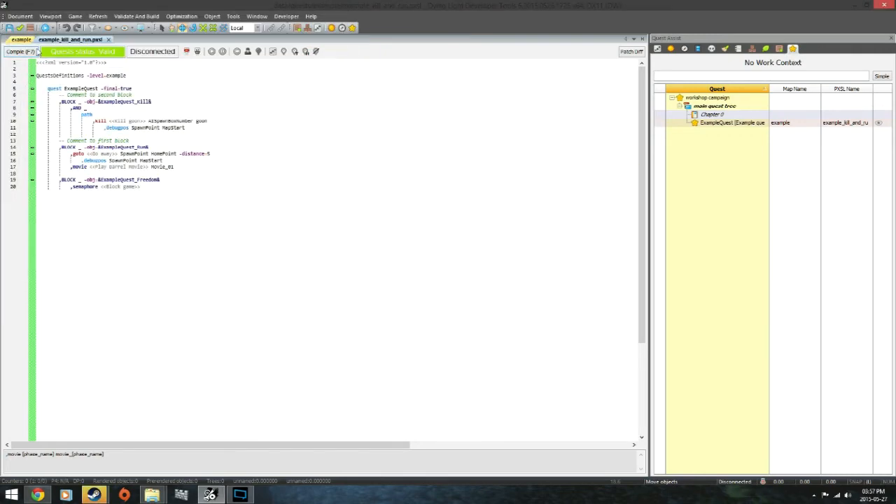
left_click(22, 40)
middle_click_drag(210, 393, 294, 205)
mouse_move(228, 231)
middle_mouse_down()
mouse_move(294, 336)
mouse_move(306, 401)
mouse_move(311, 384)
middle_mouse_up()
key("w")
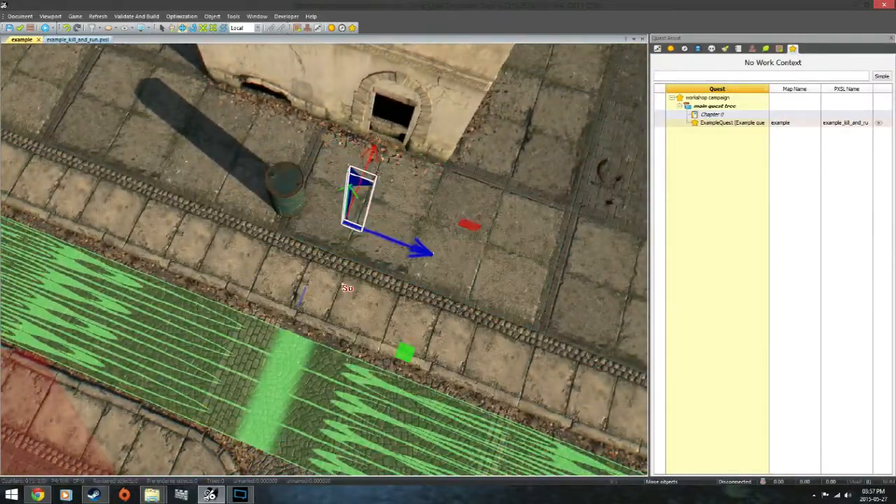
middle_click_drag(311, 489, 310, 494)
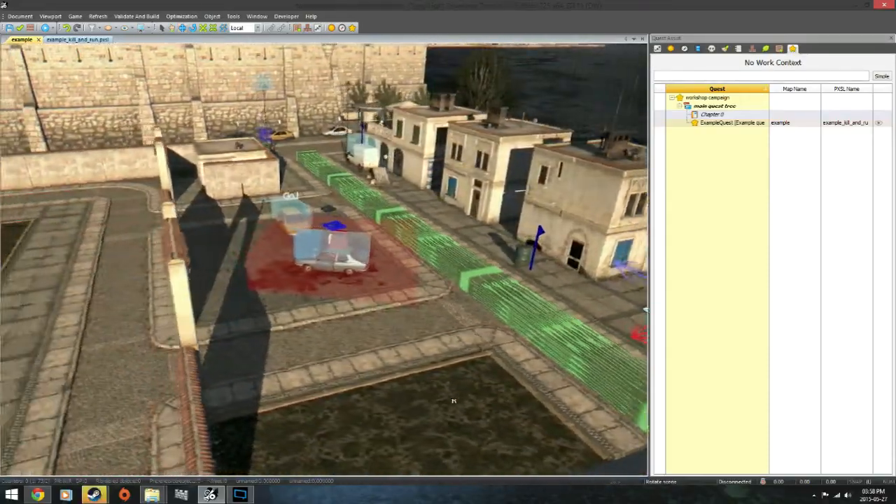
middle_click_drag(453, 401, 455, 403)
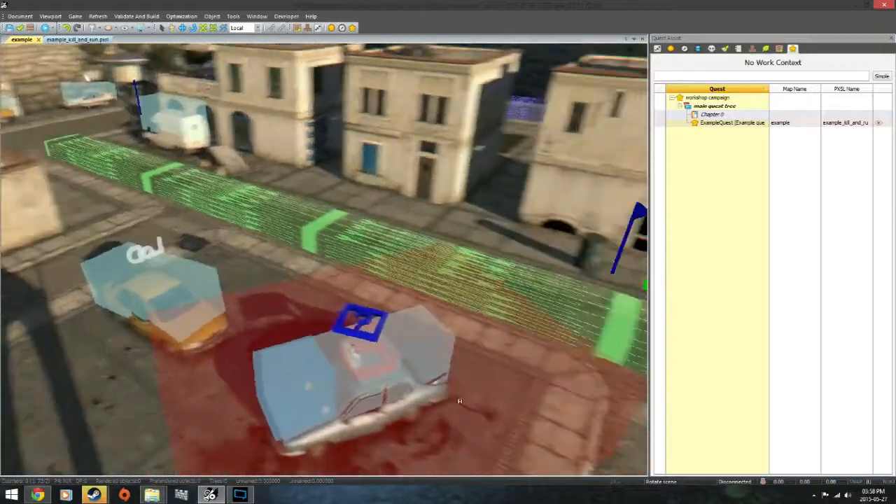